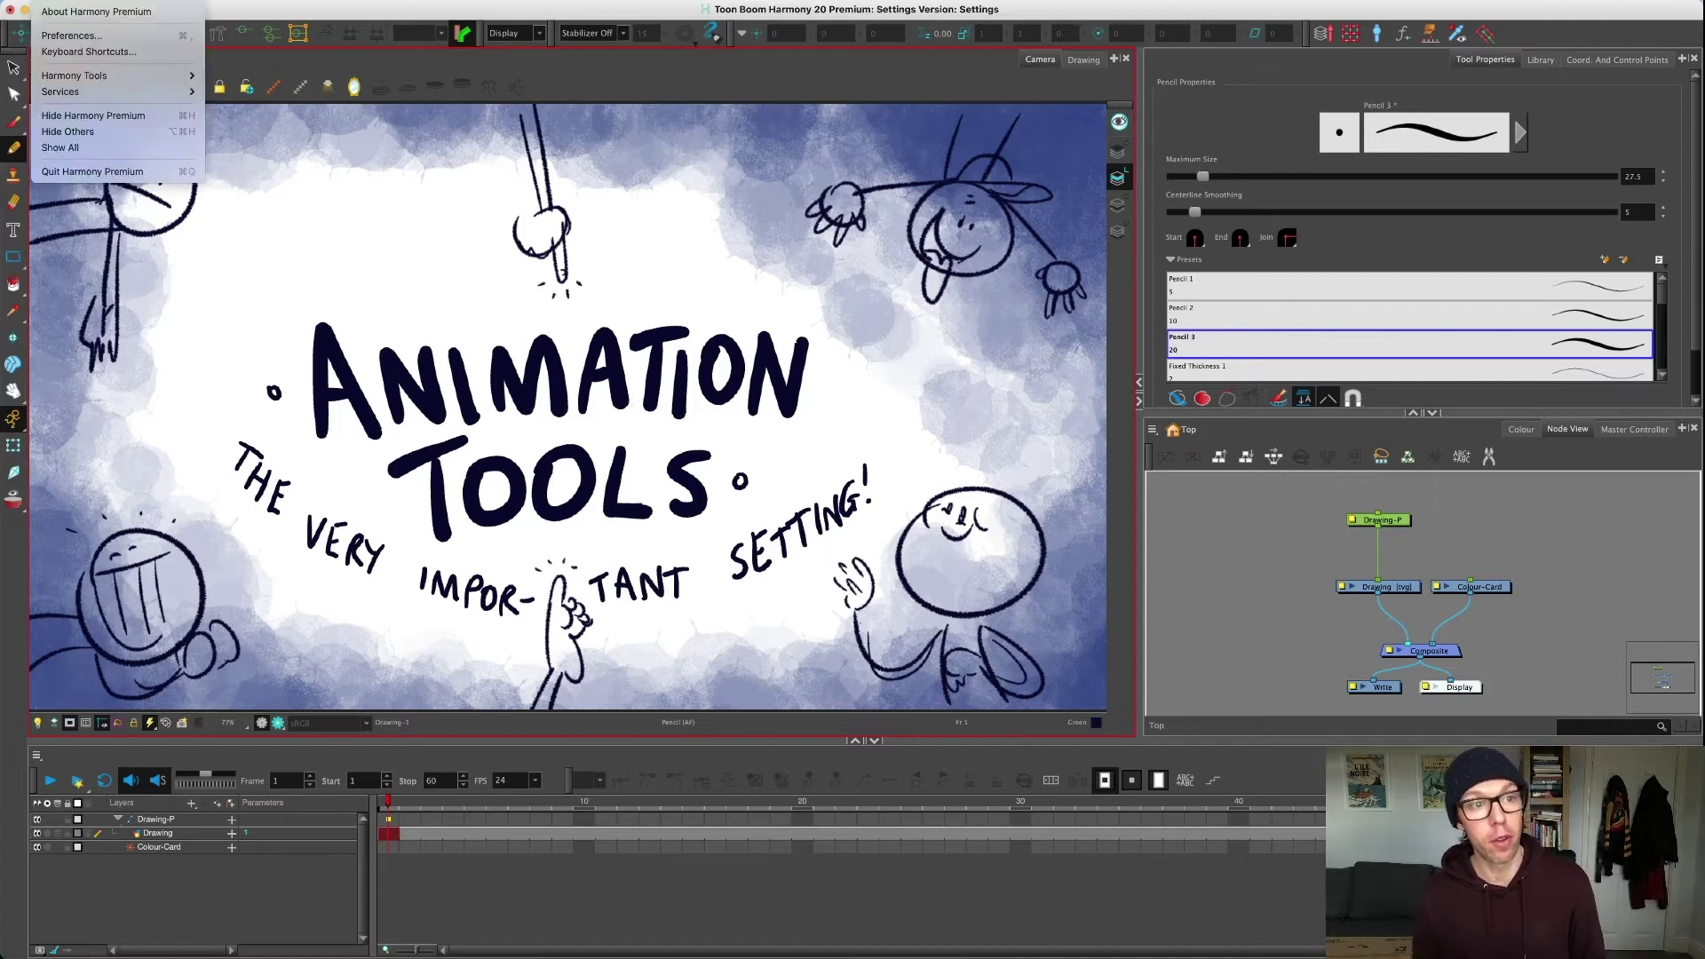
Step: Review the Advanced preferences' Animate Using Animation Tools default, then cancel without changes
click(103, 37)
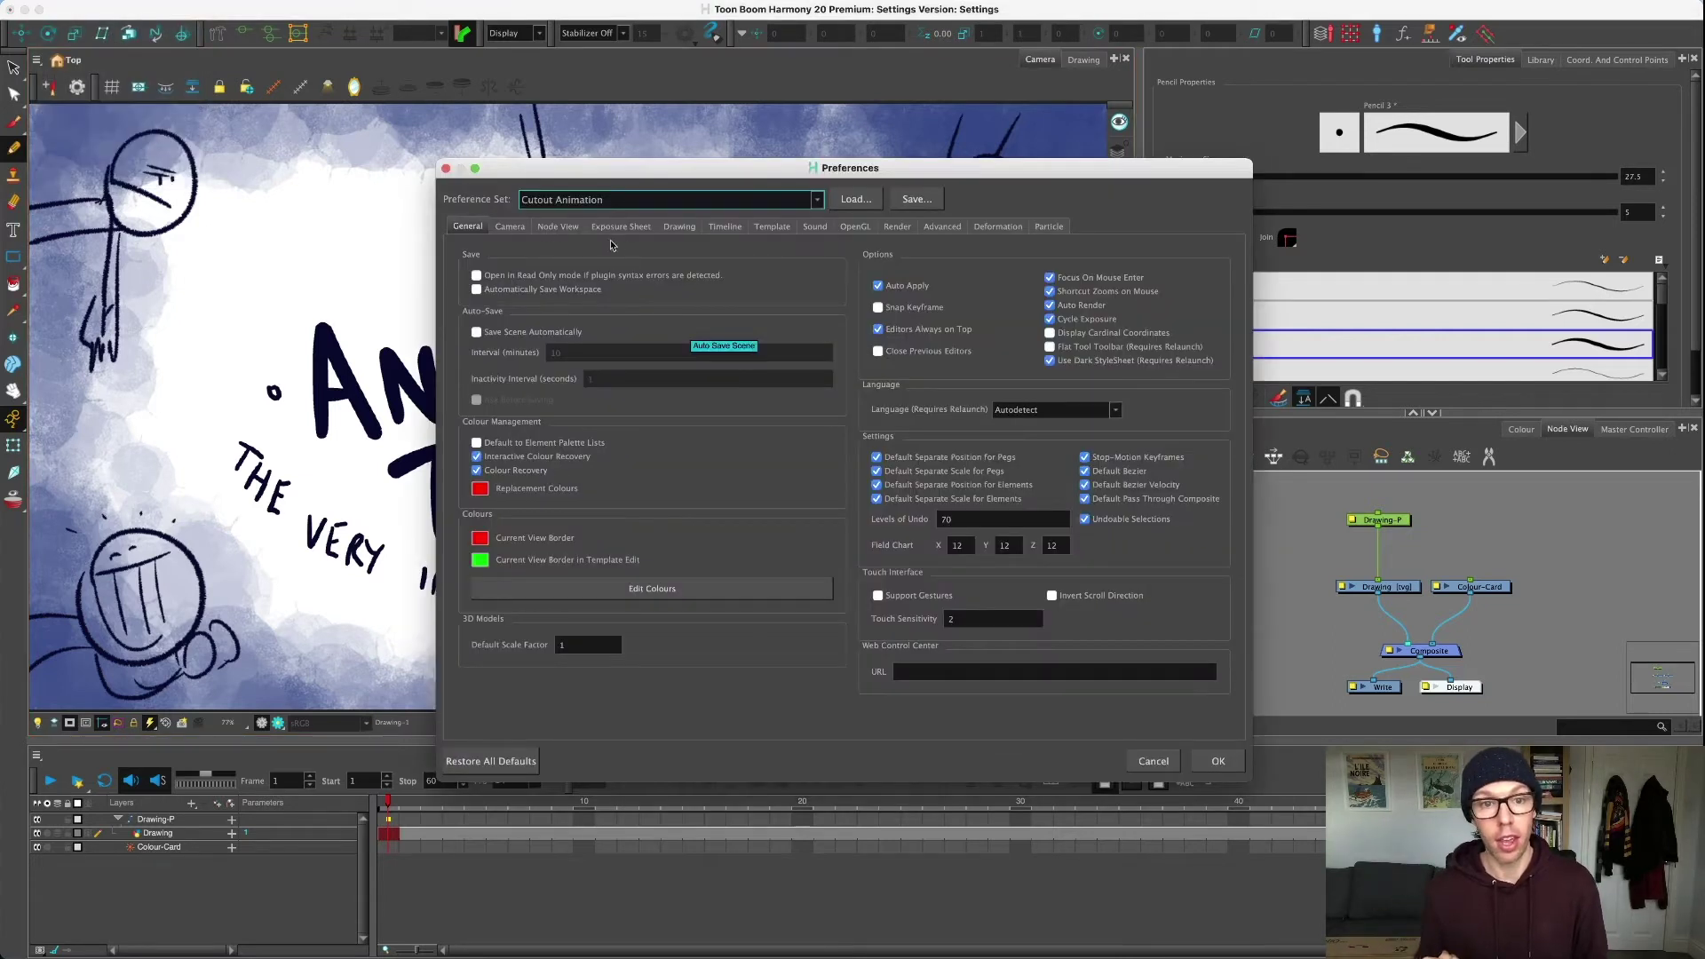
click(940, 227)
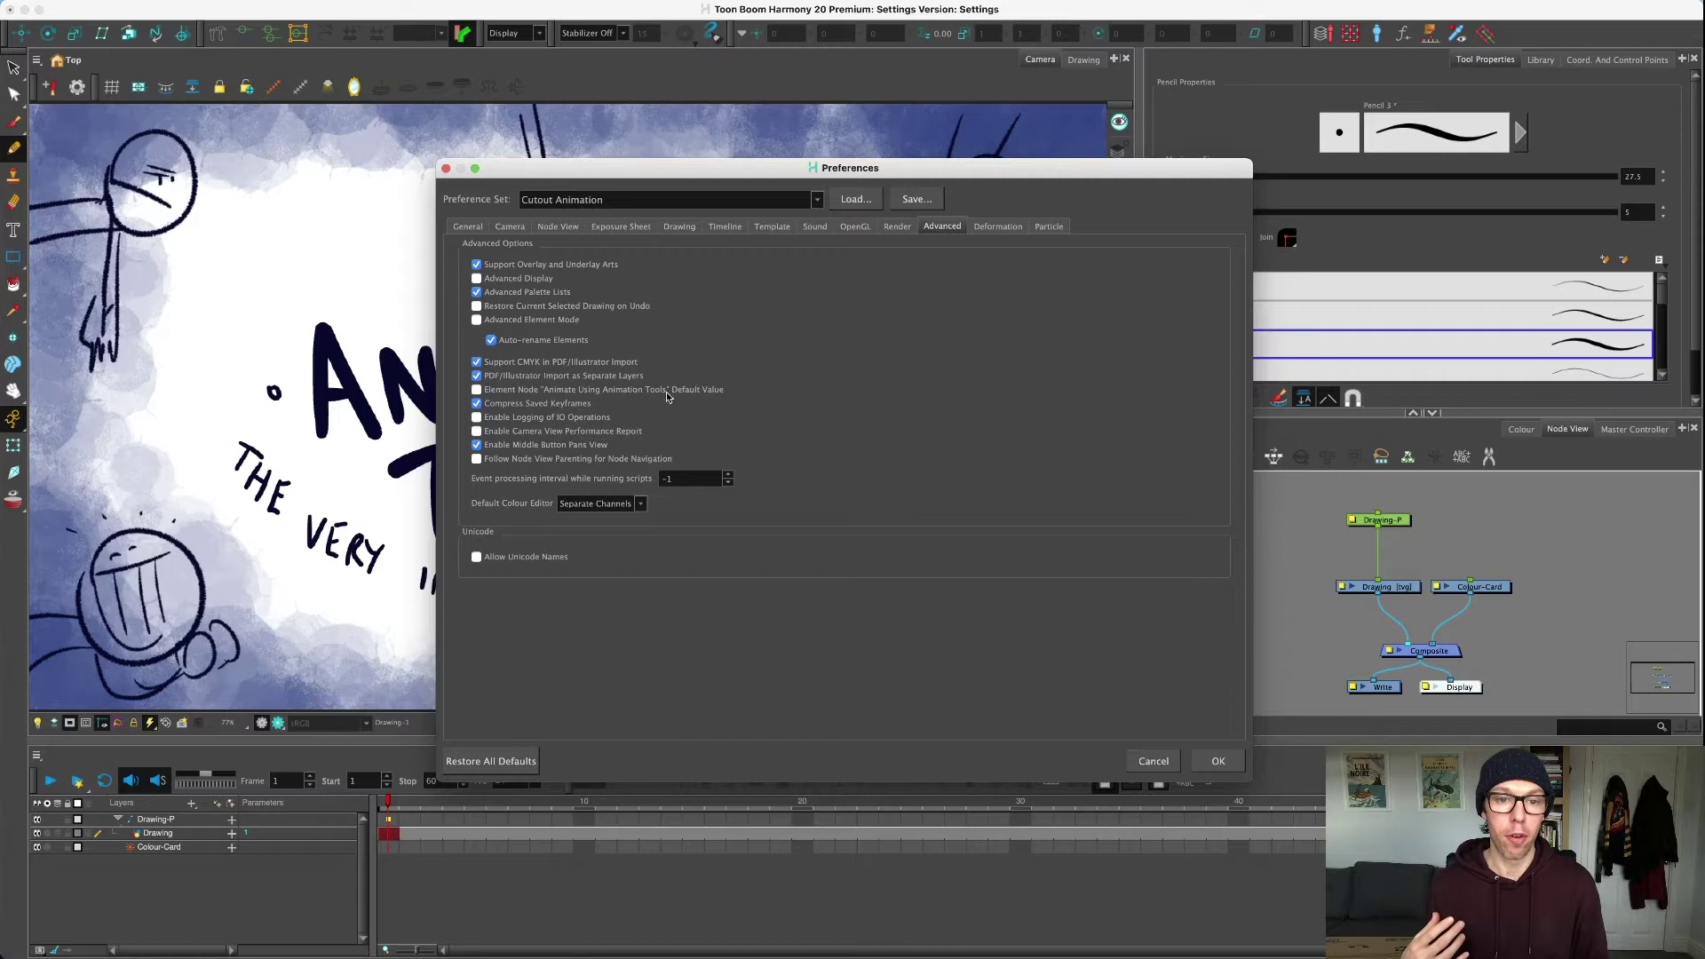
mouse_move(684, 394)
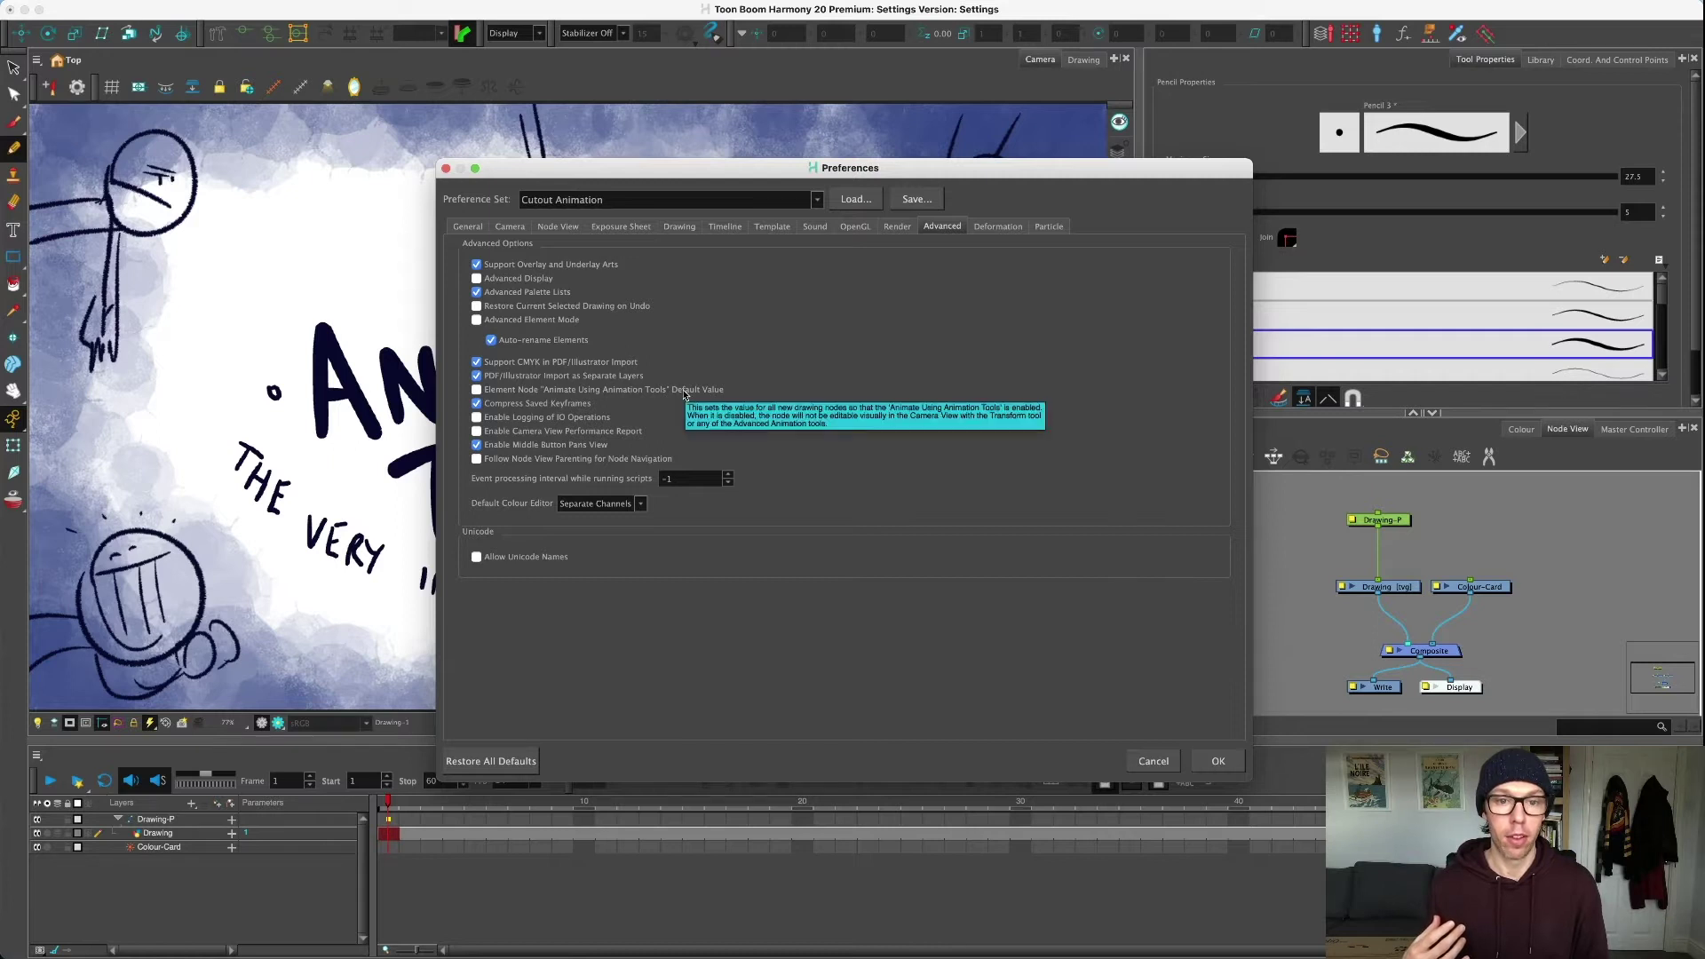
click(1154, 761)
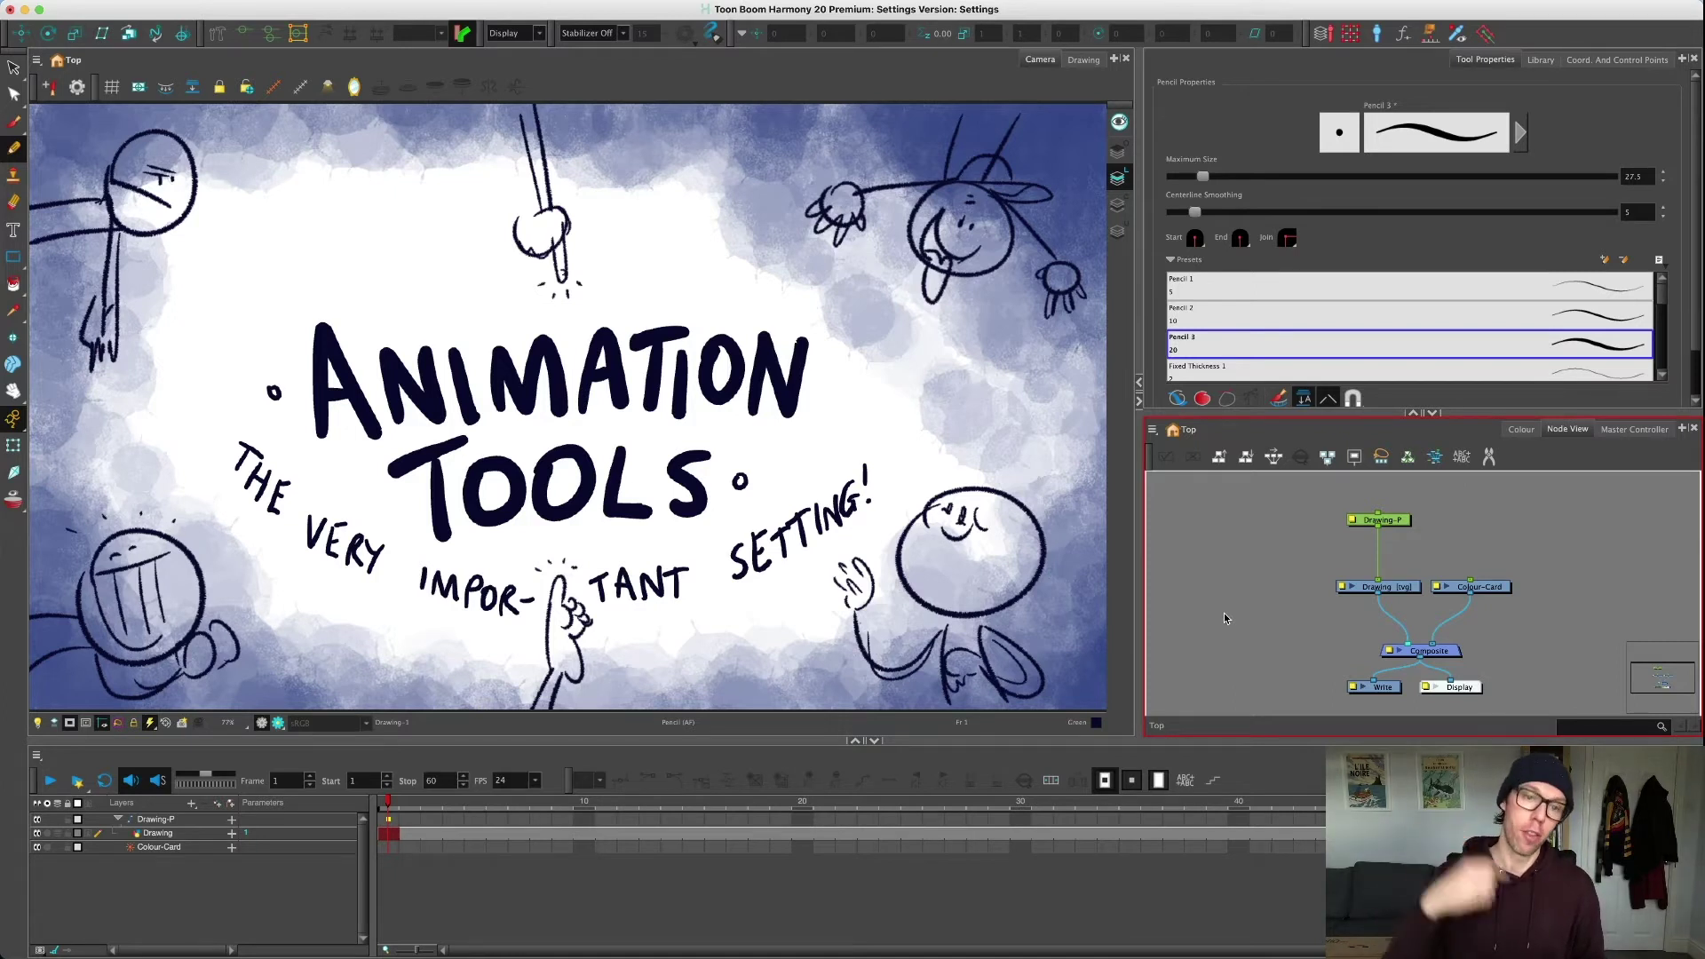
click(464, 850)
click(431, 835)
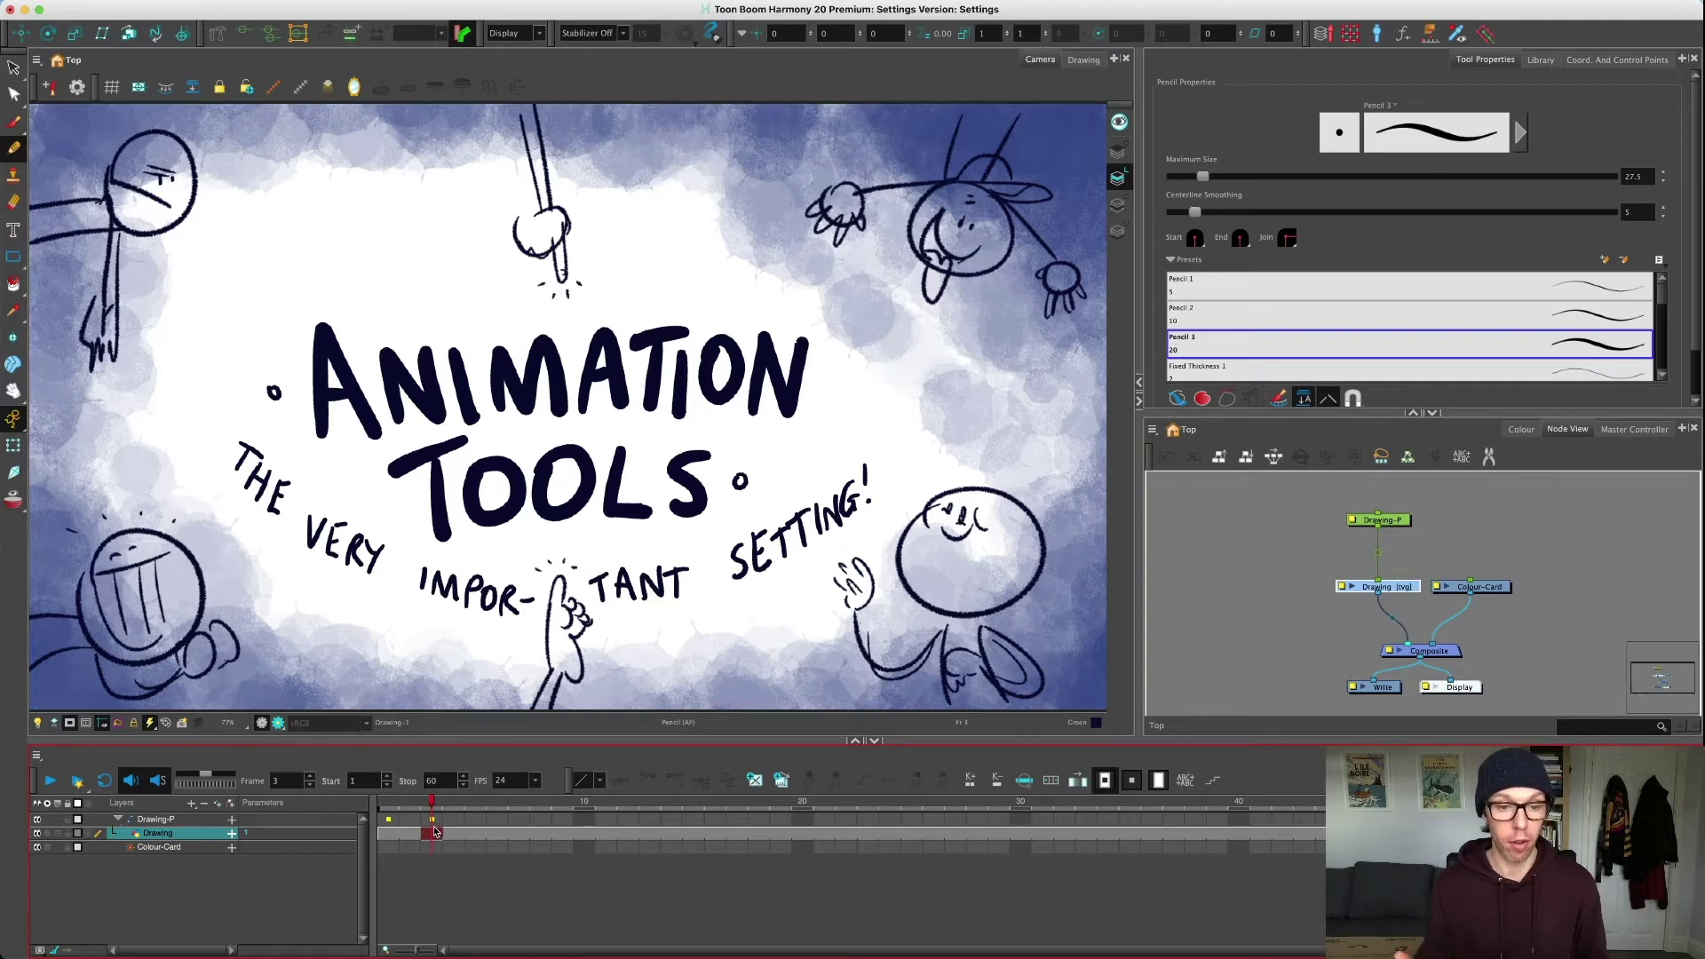
click(497, 833)
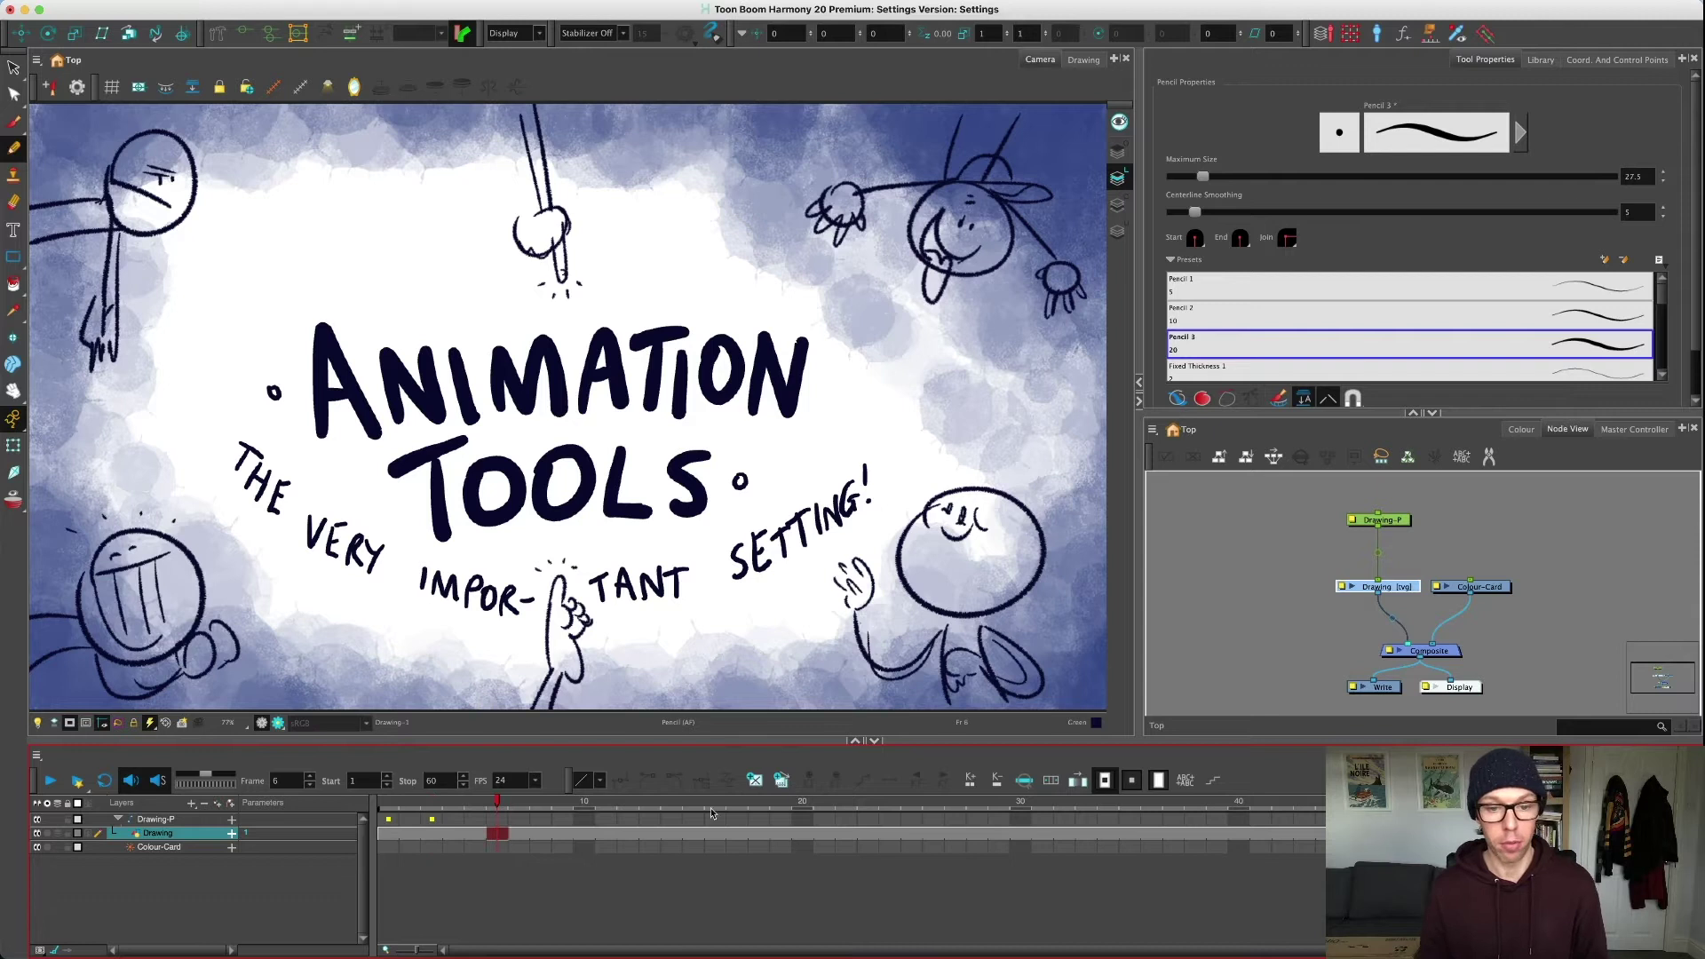
click(499, 819)
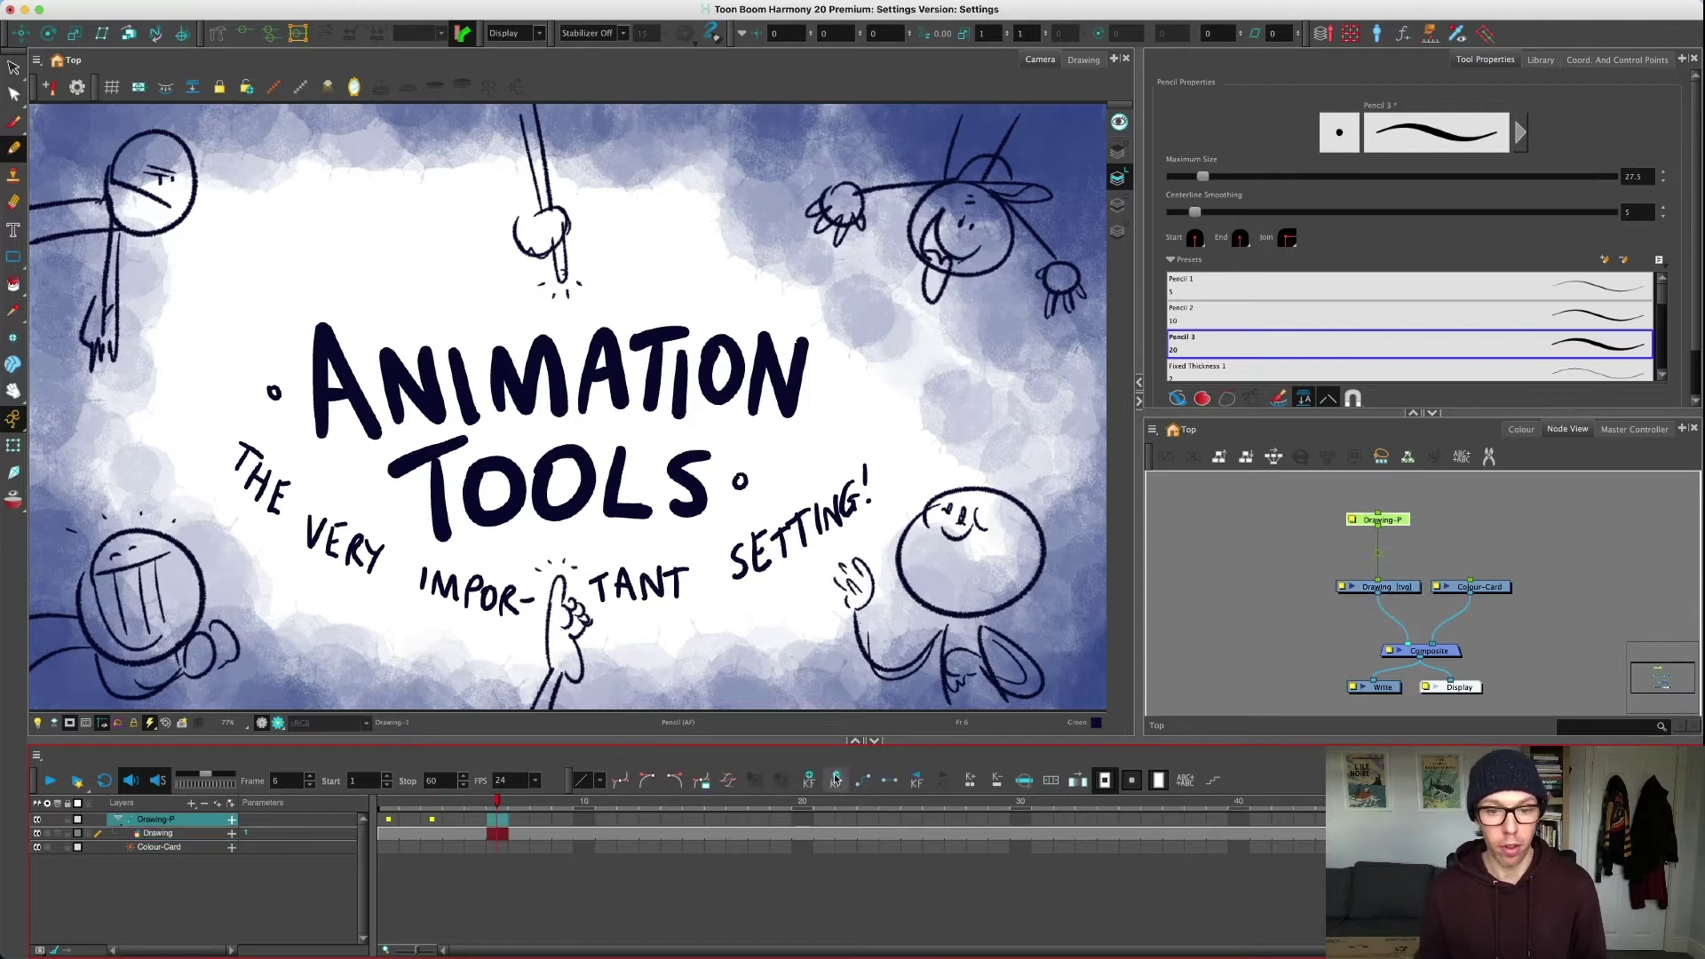
click(488, 836)
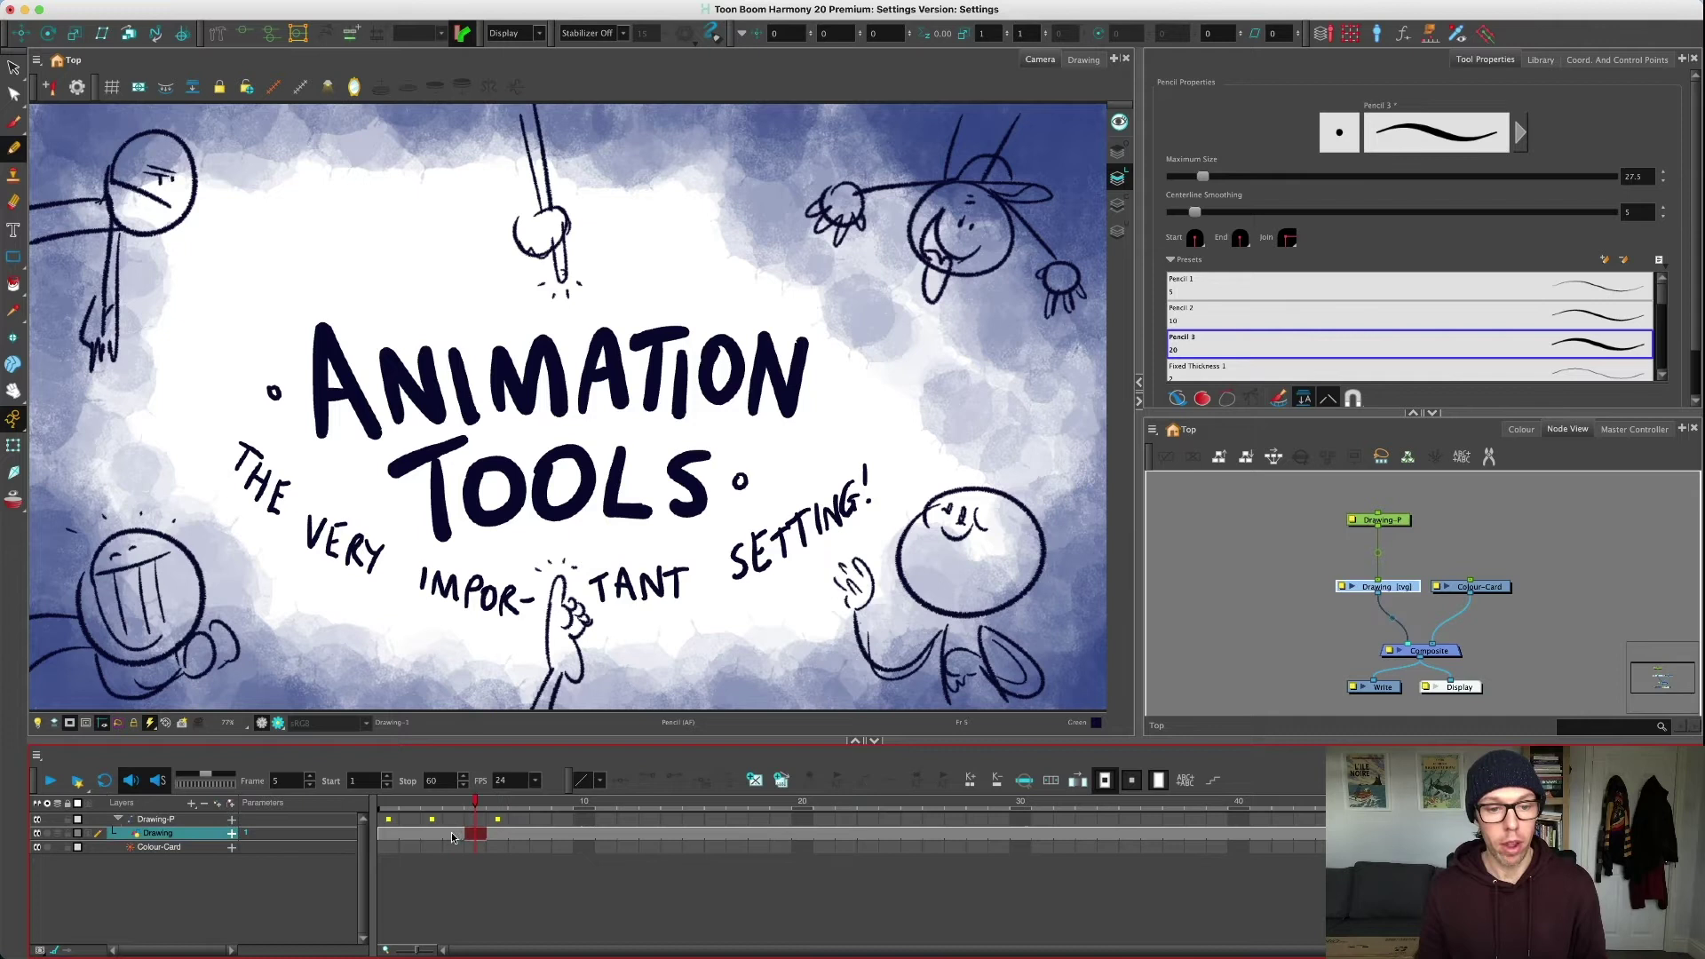
click(498, 822)
click(495, 835)
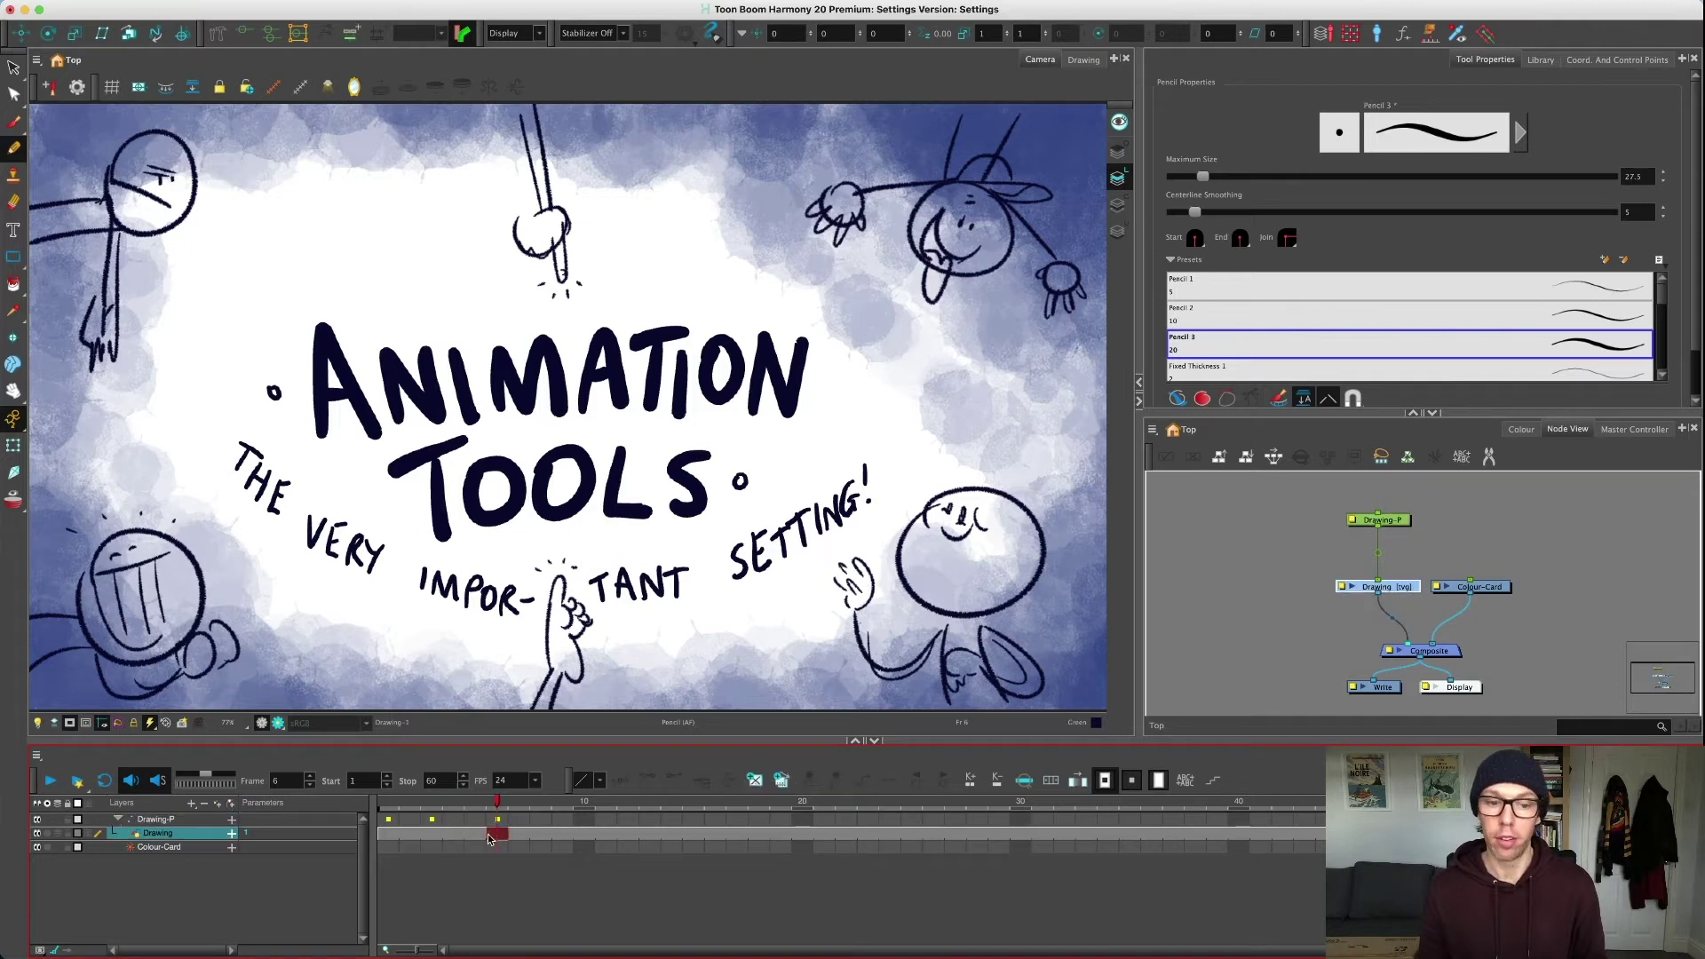
click(498, 824)
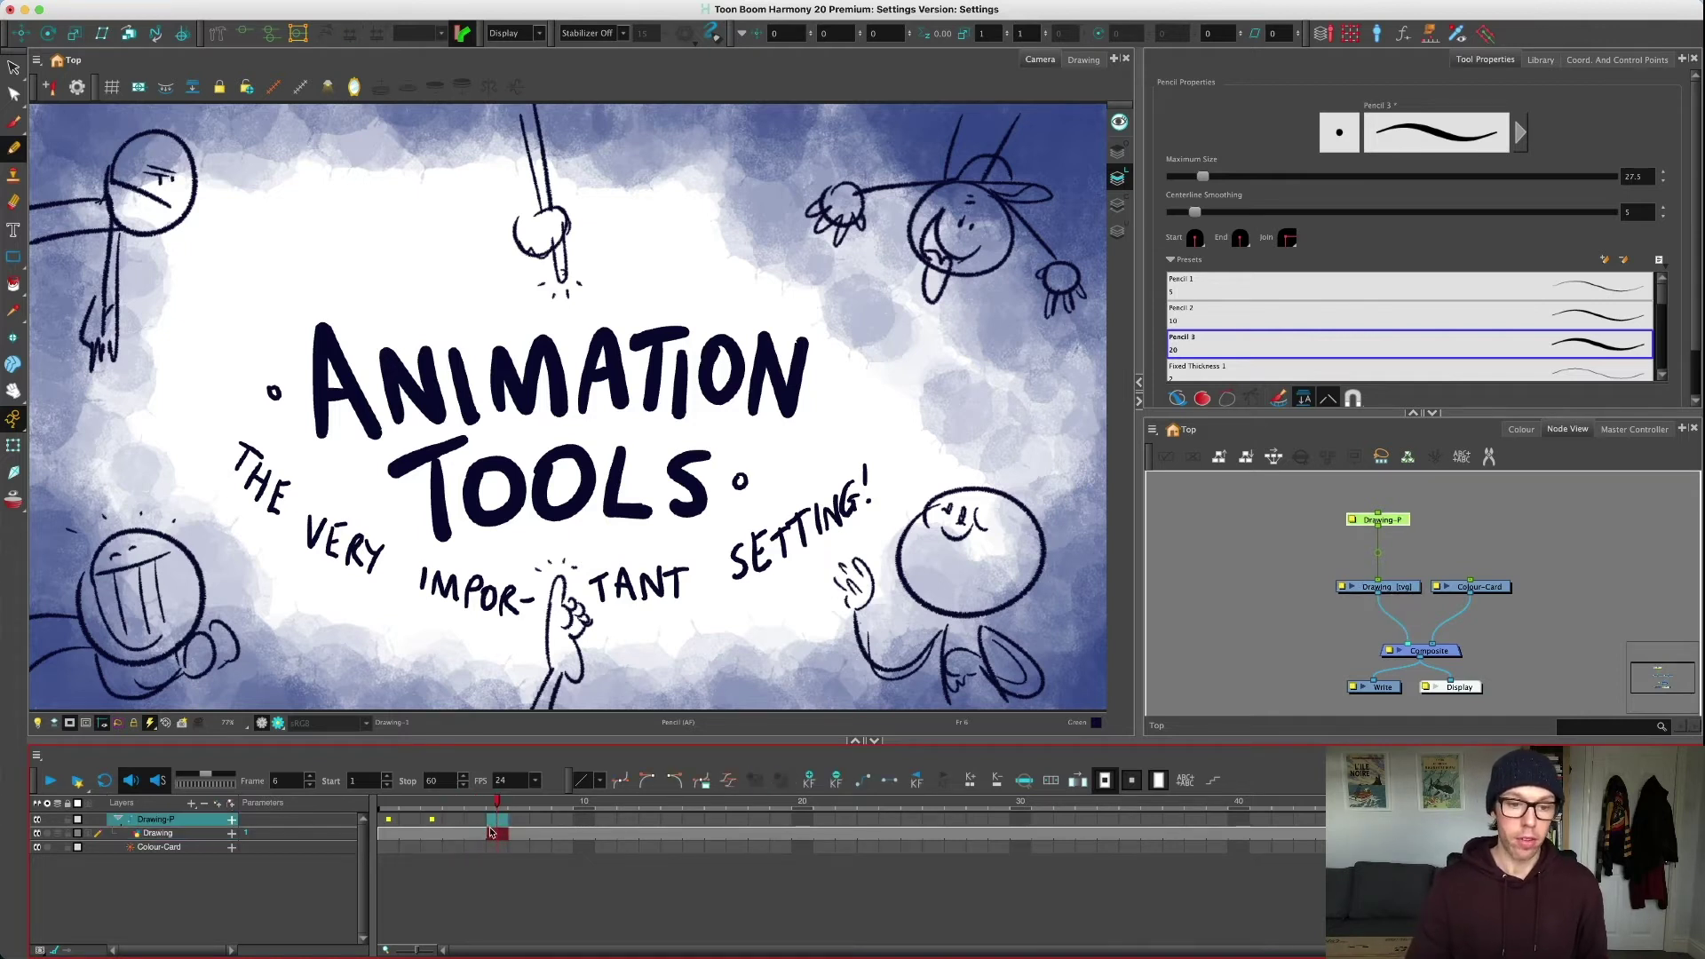
click(441, 821)
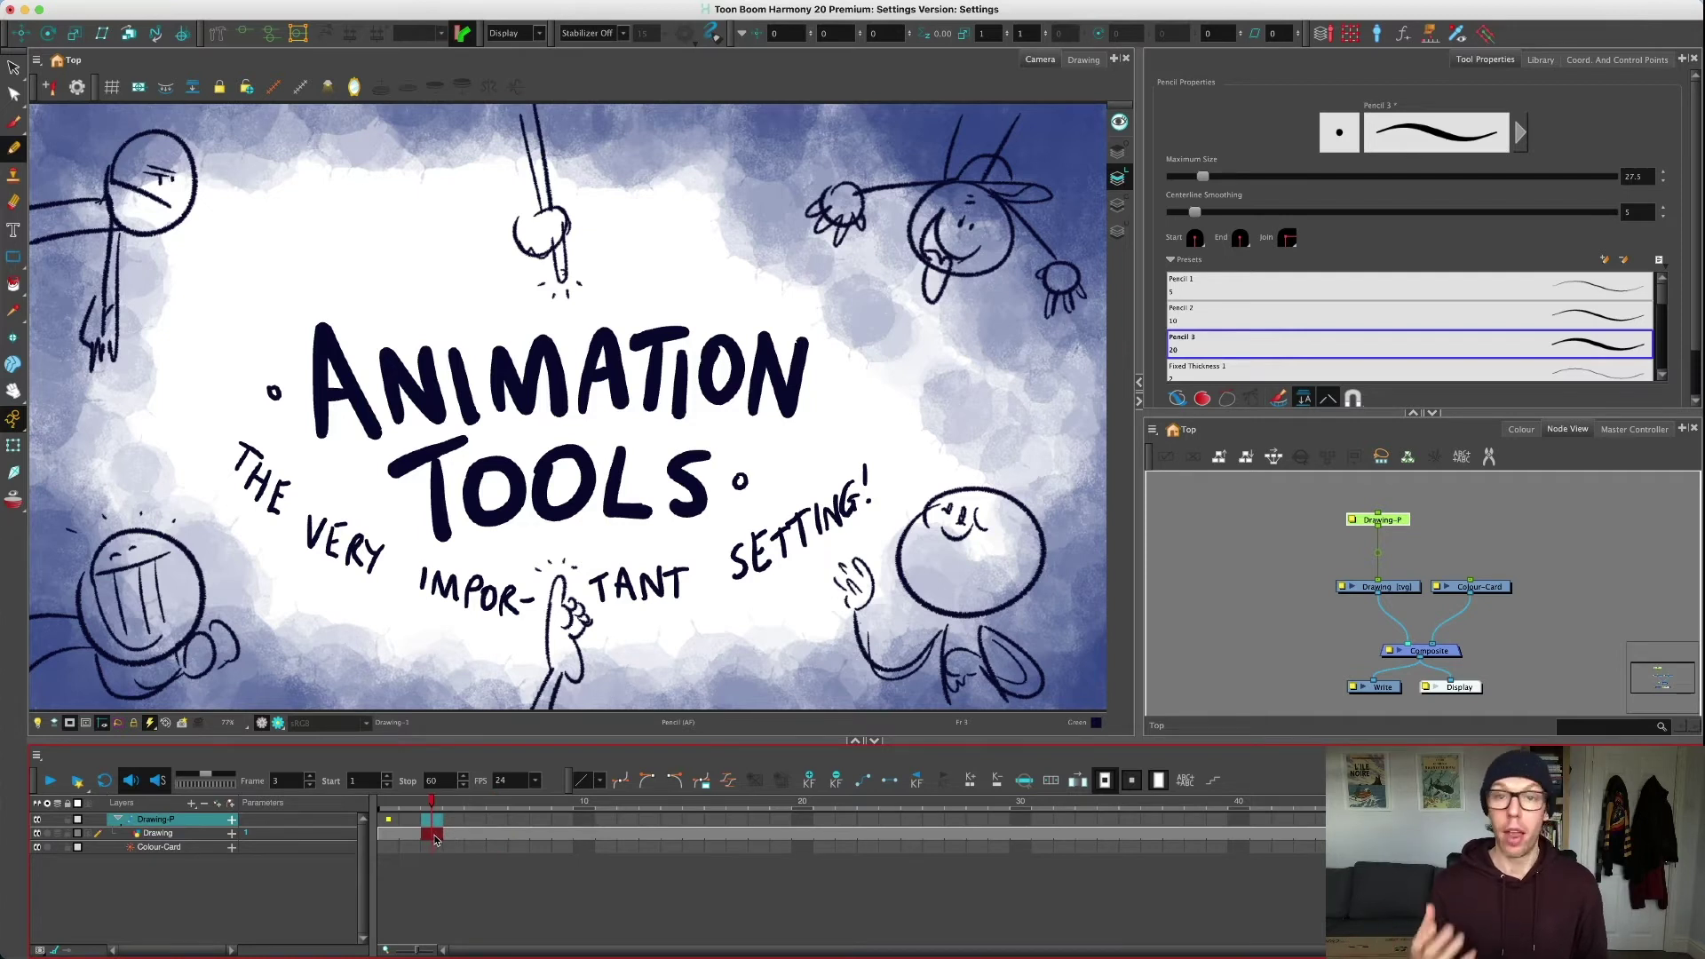
click(475, 834)
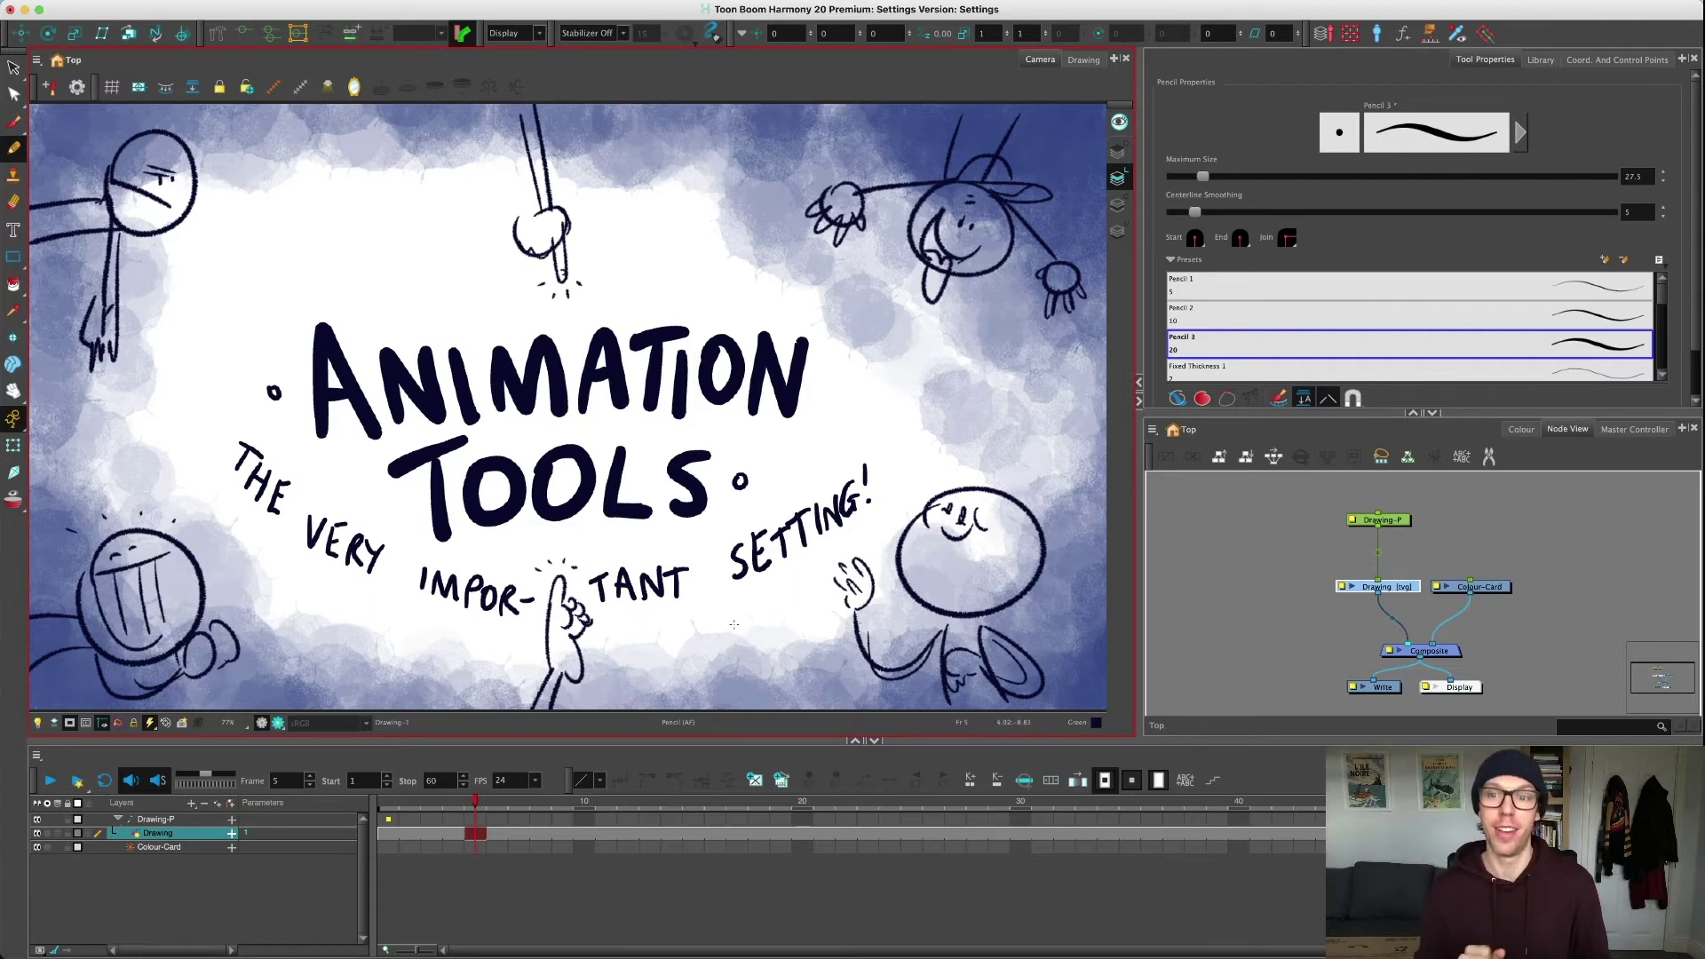
click(1327, 570)
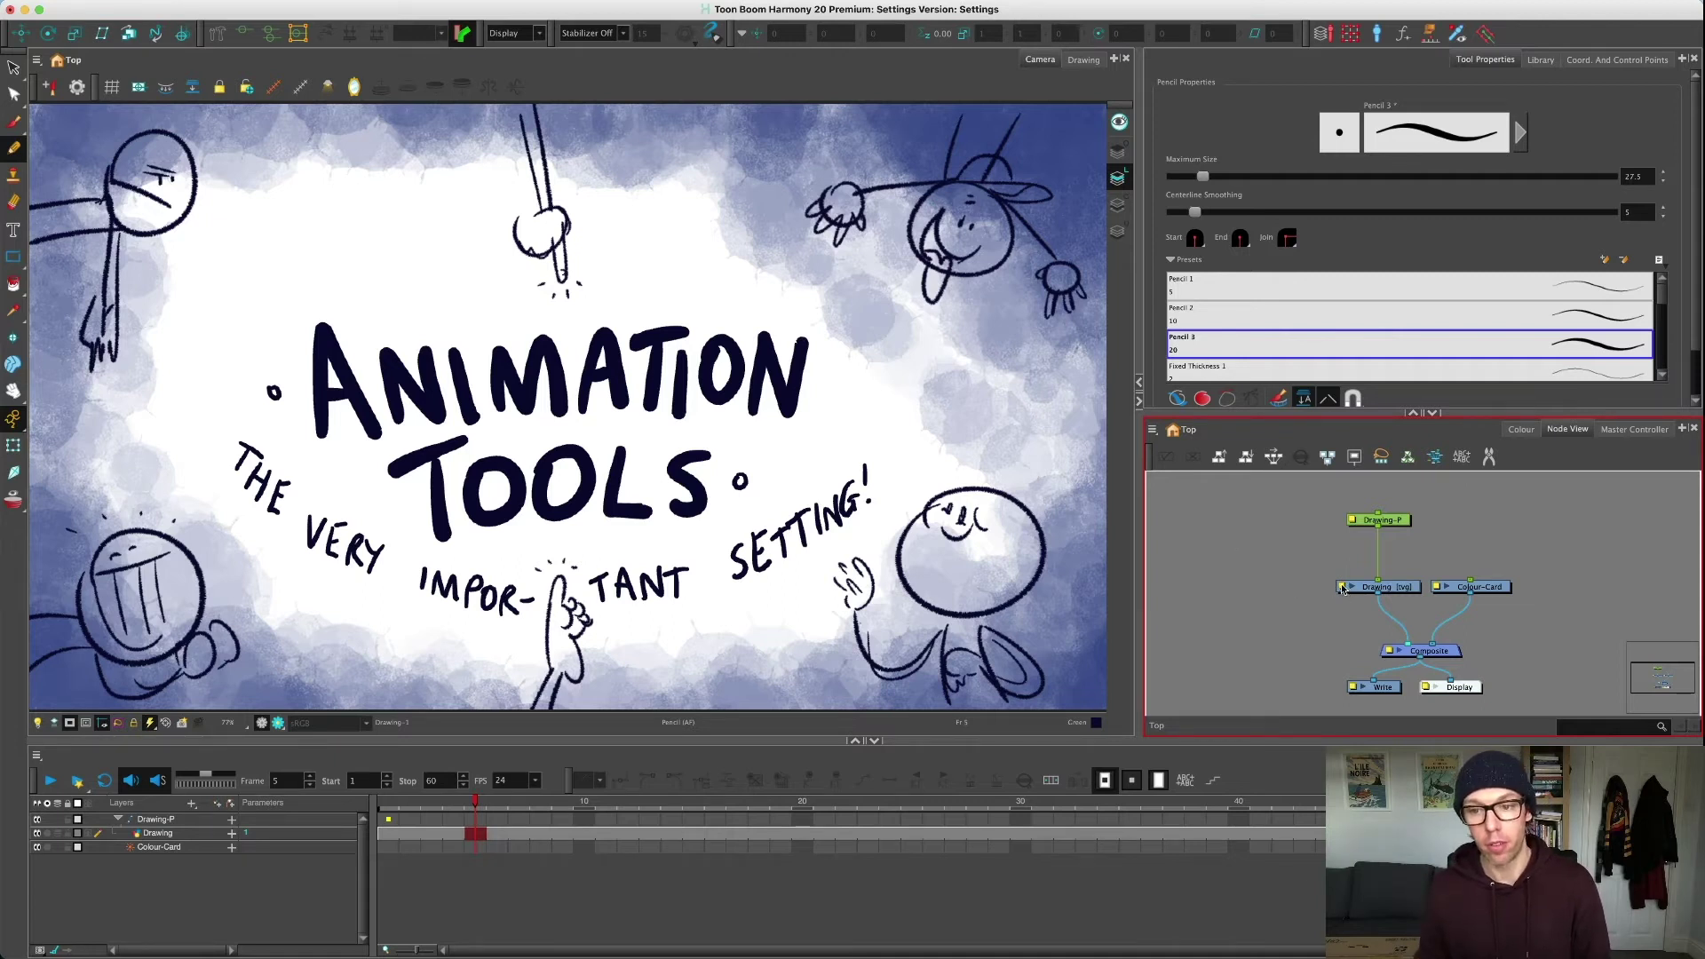
Step: Tick Animate Using Animation Tools in the Drawing node's Controls properties
click(1343, 588)
click(925, 280)
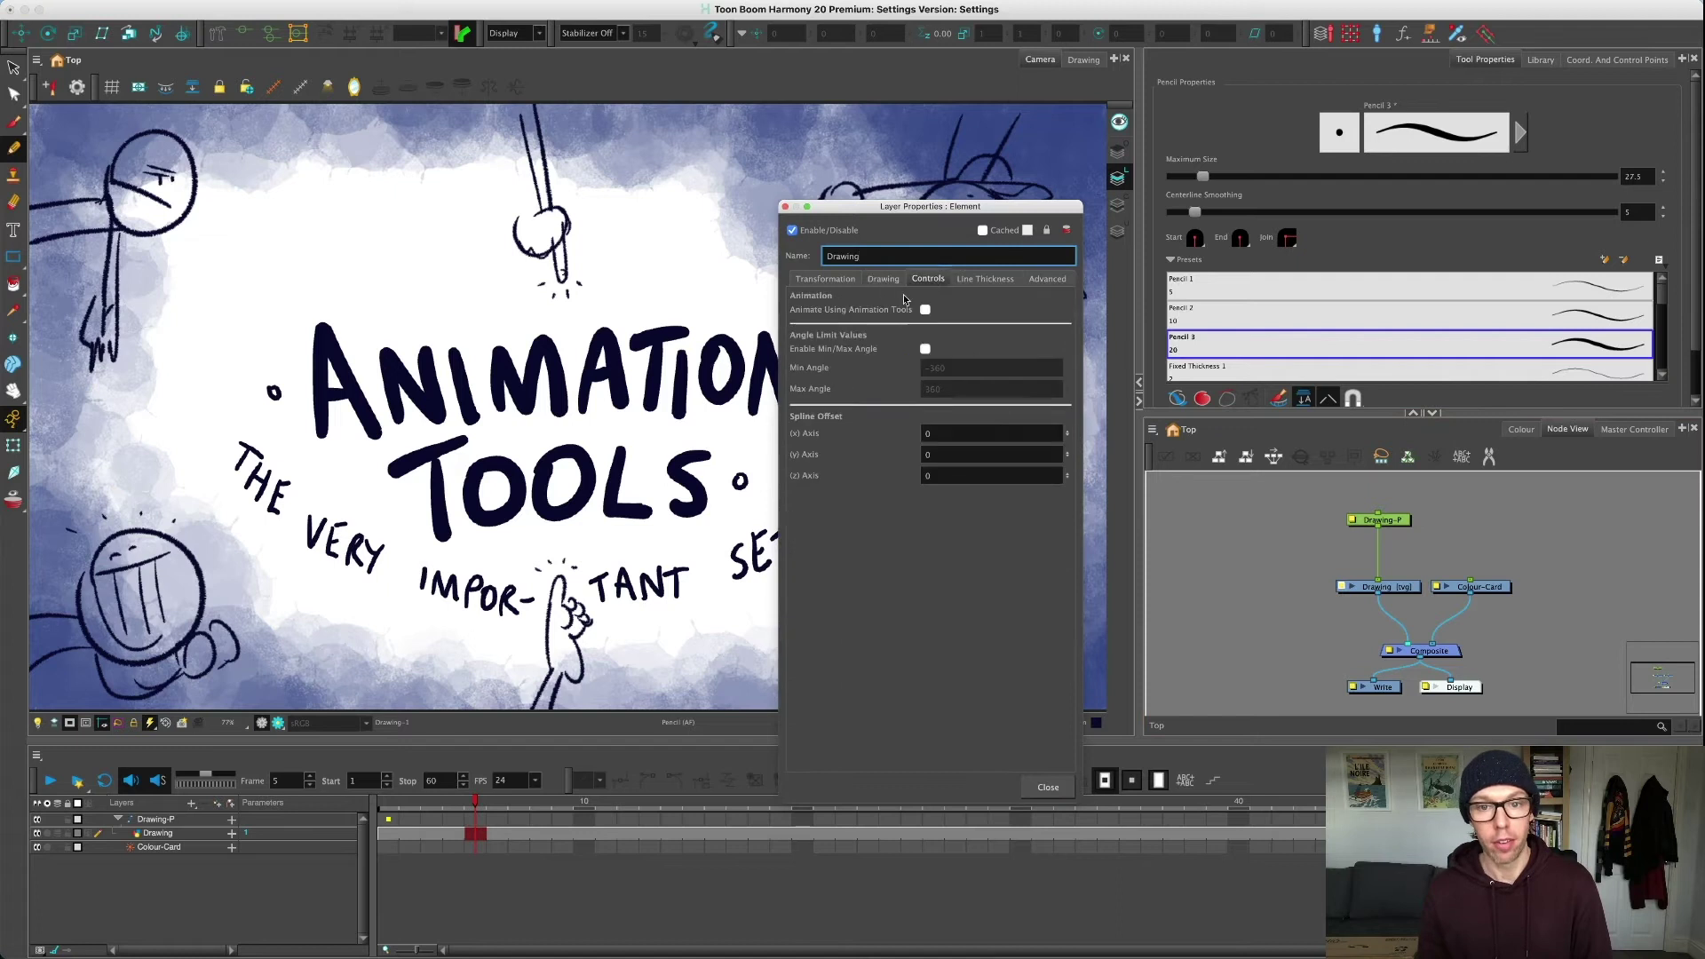
click(926, 309)
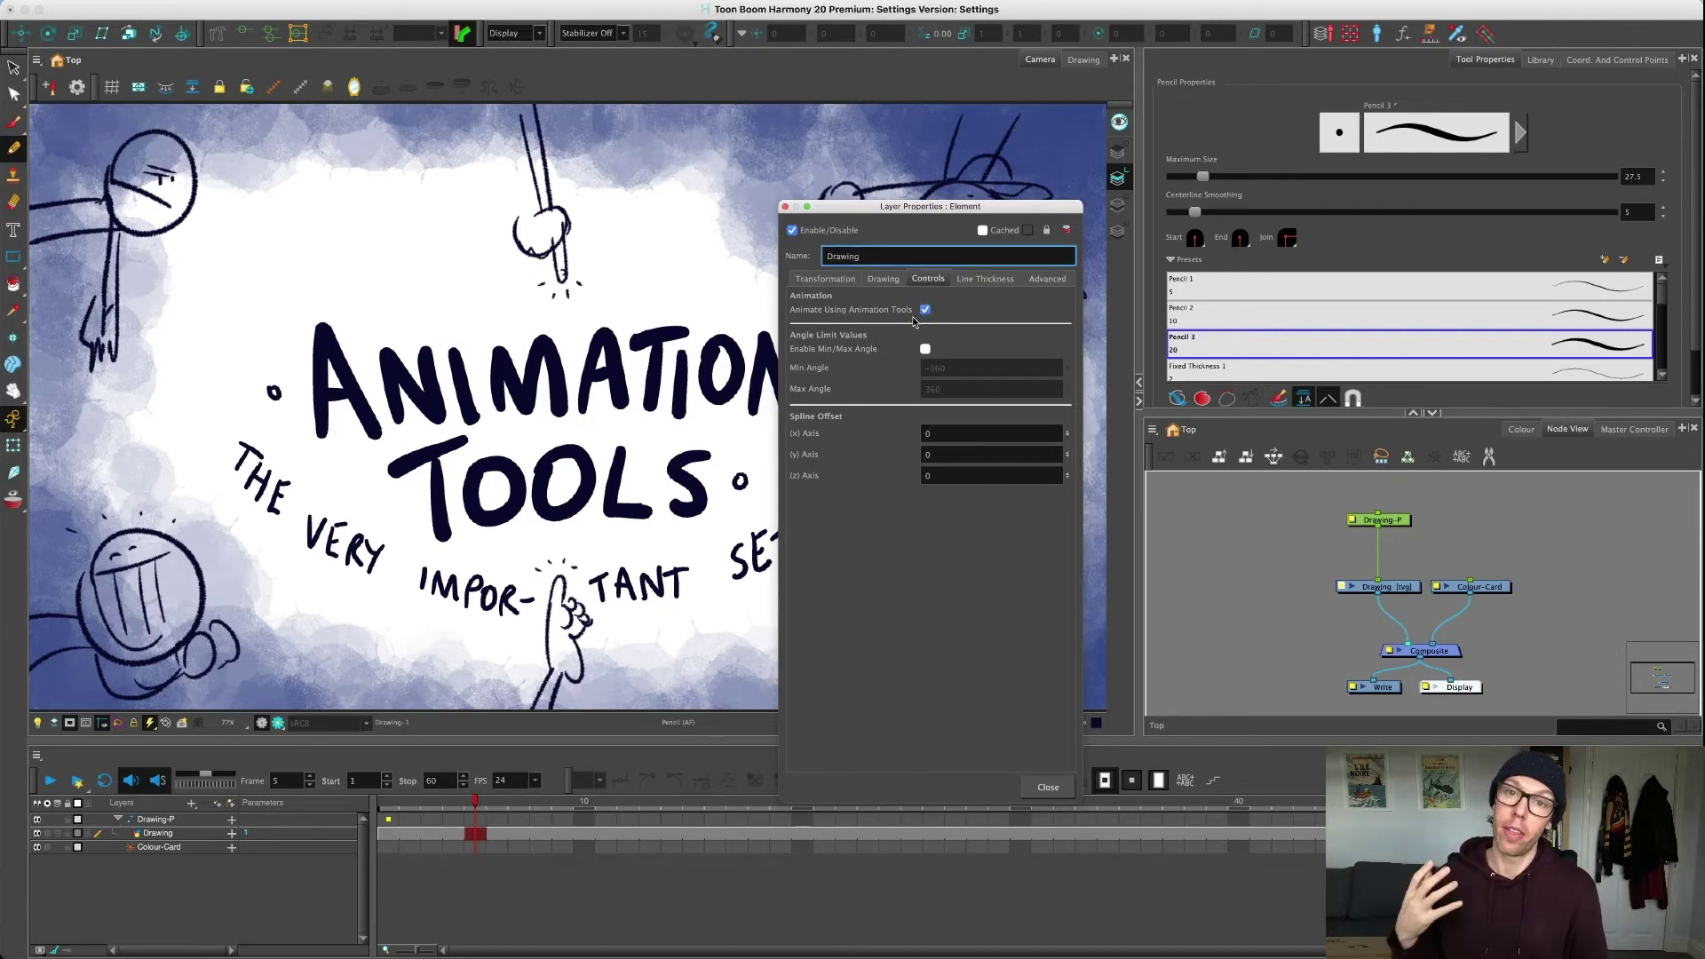
Step: Close the properties, cancel an accidental Drawing node deletion, and reopen its Transformation settings
click(1048, 787)
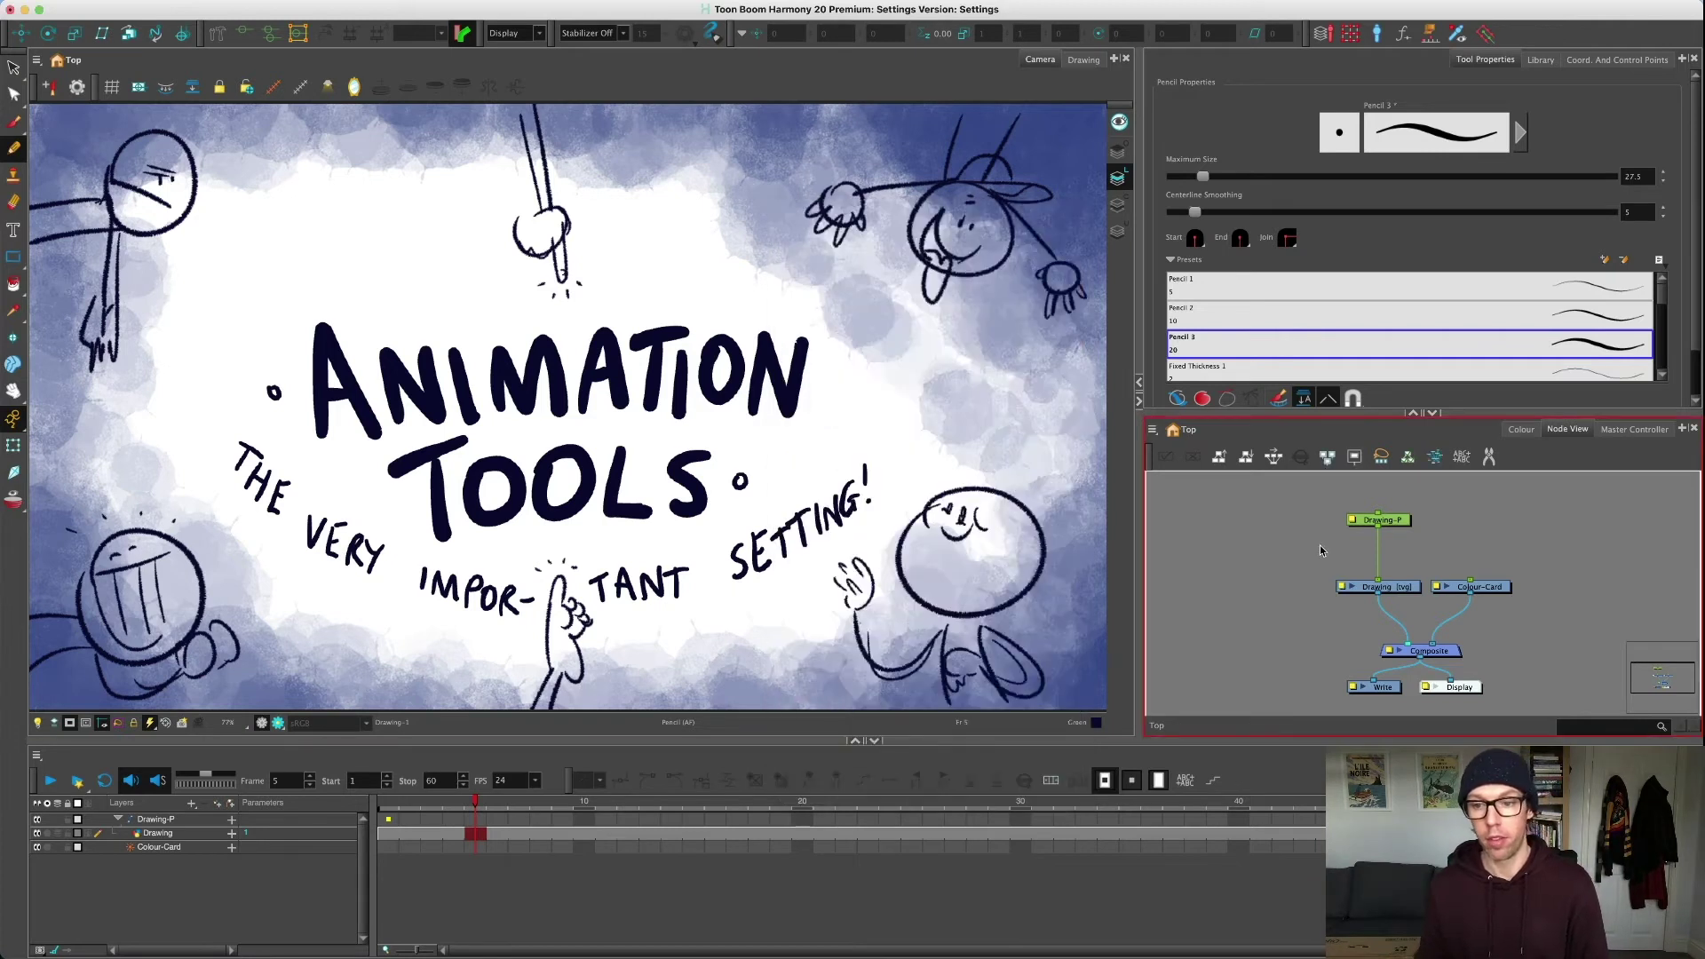
click(1403, 588)
key(Delete)
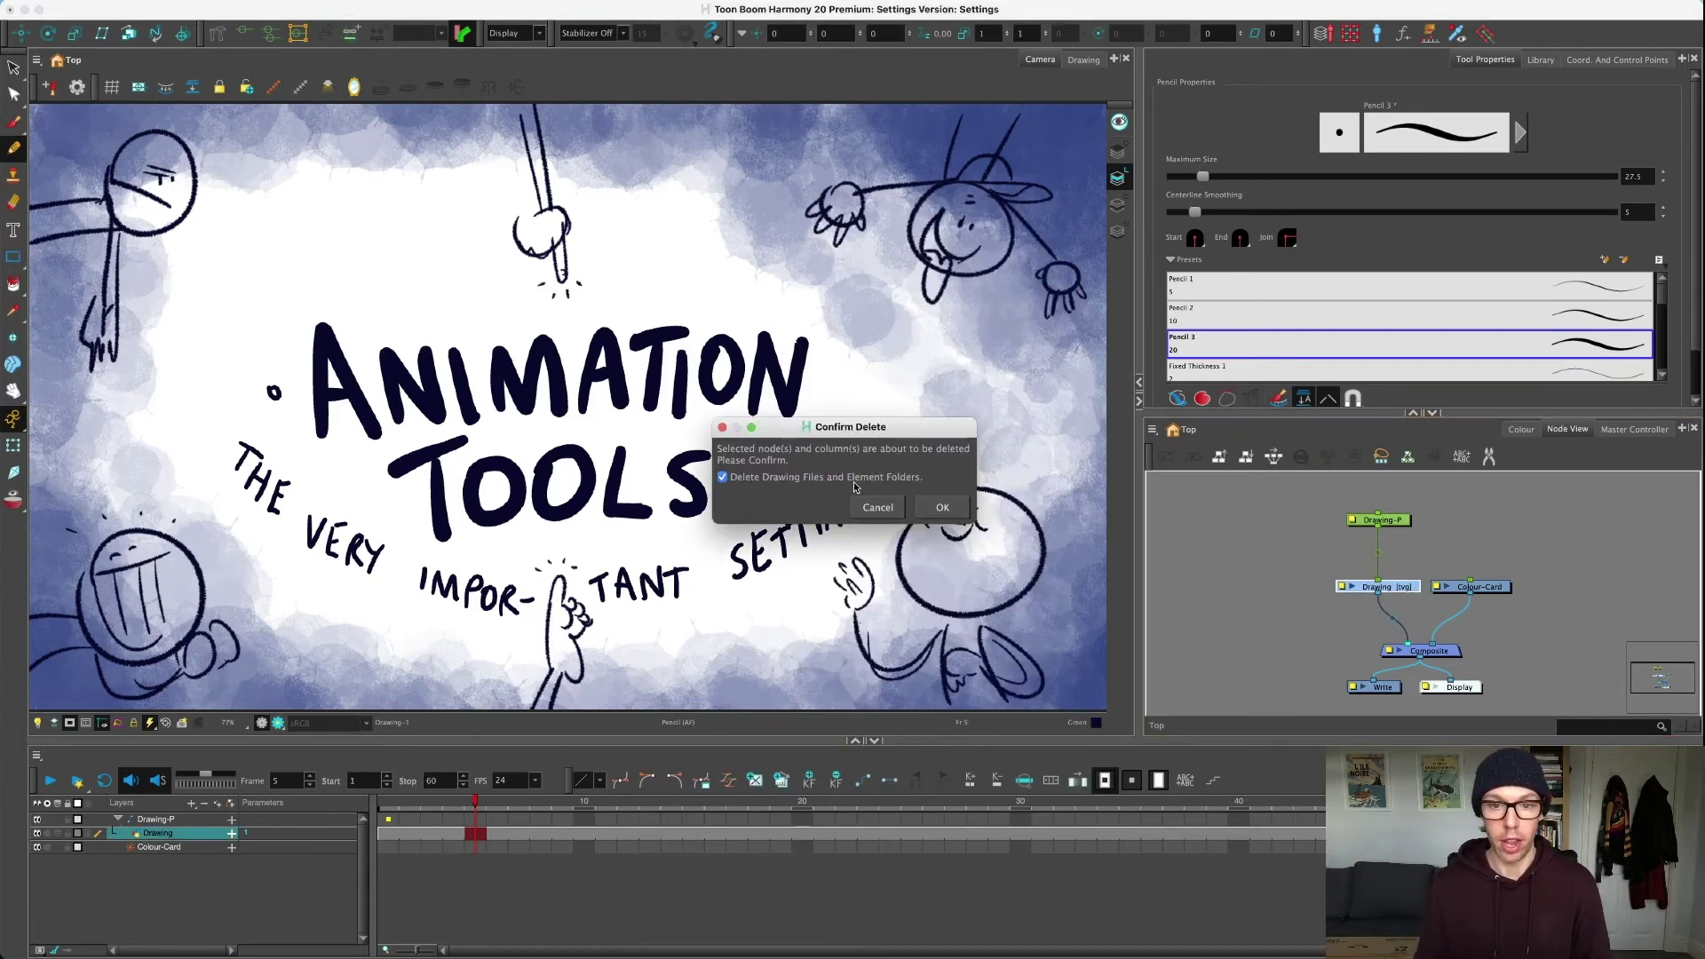
click(883, 508)
click(1276, 568)
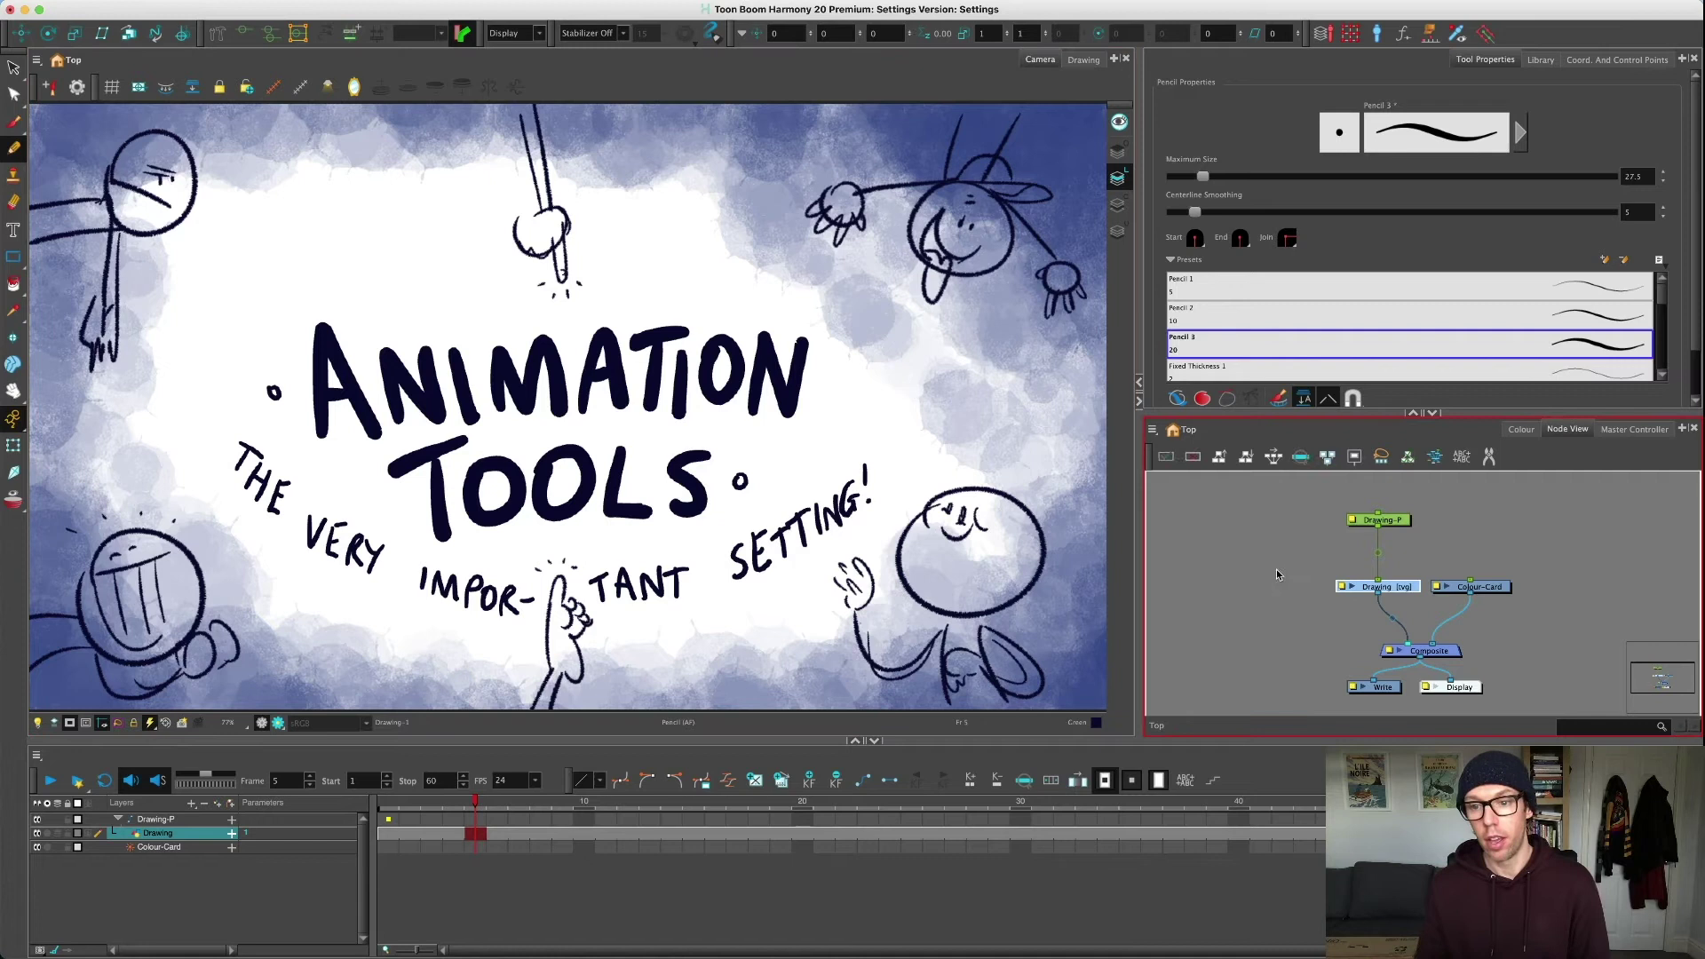
click(1342, 591)
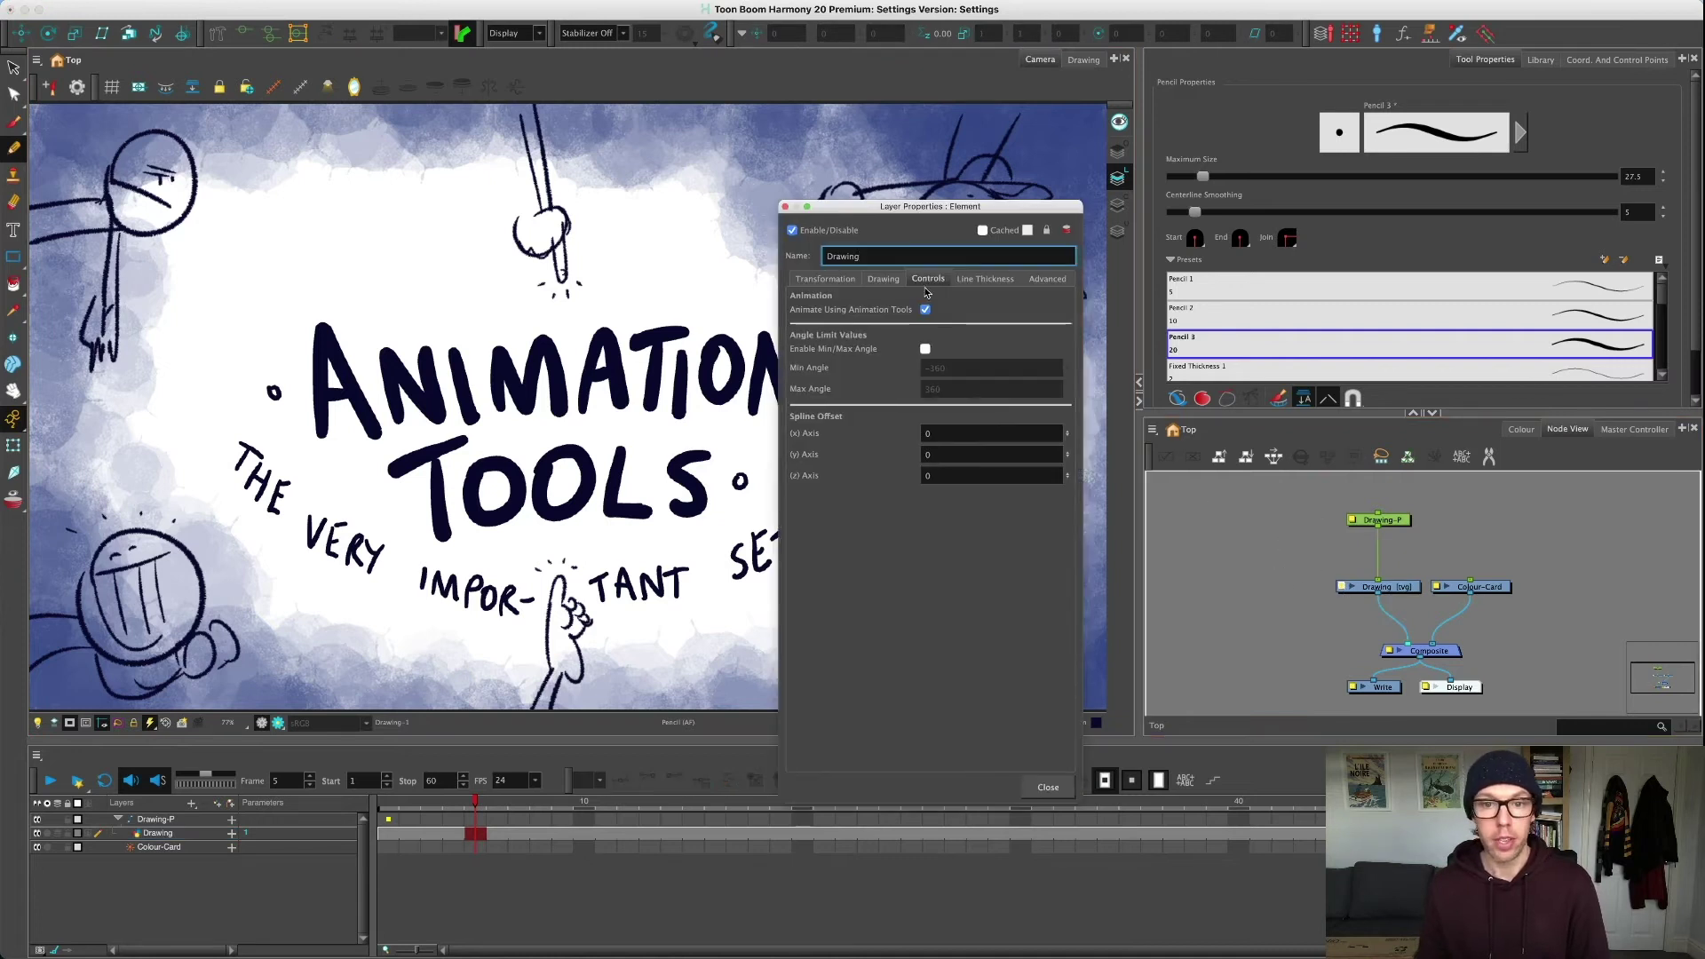
click(825, 278)
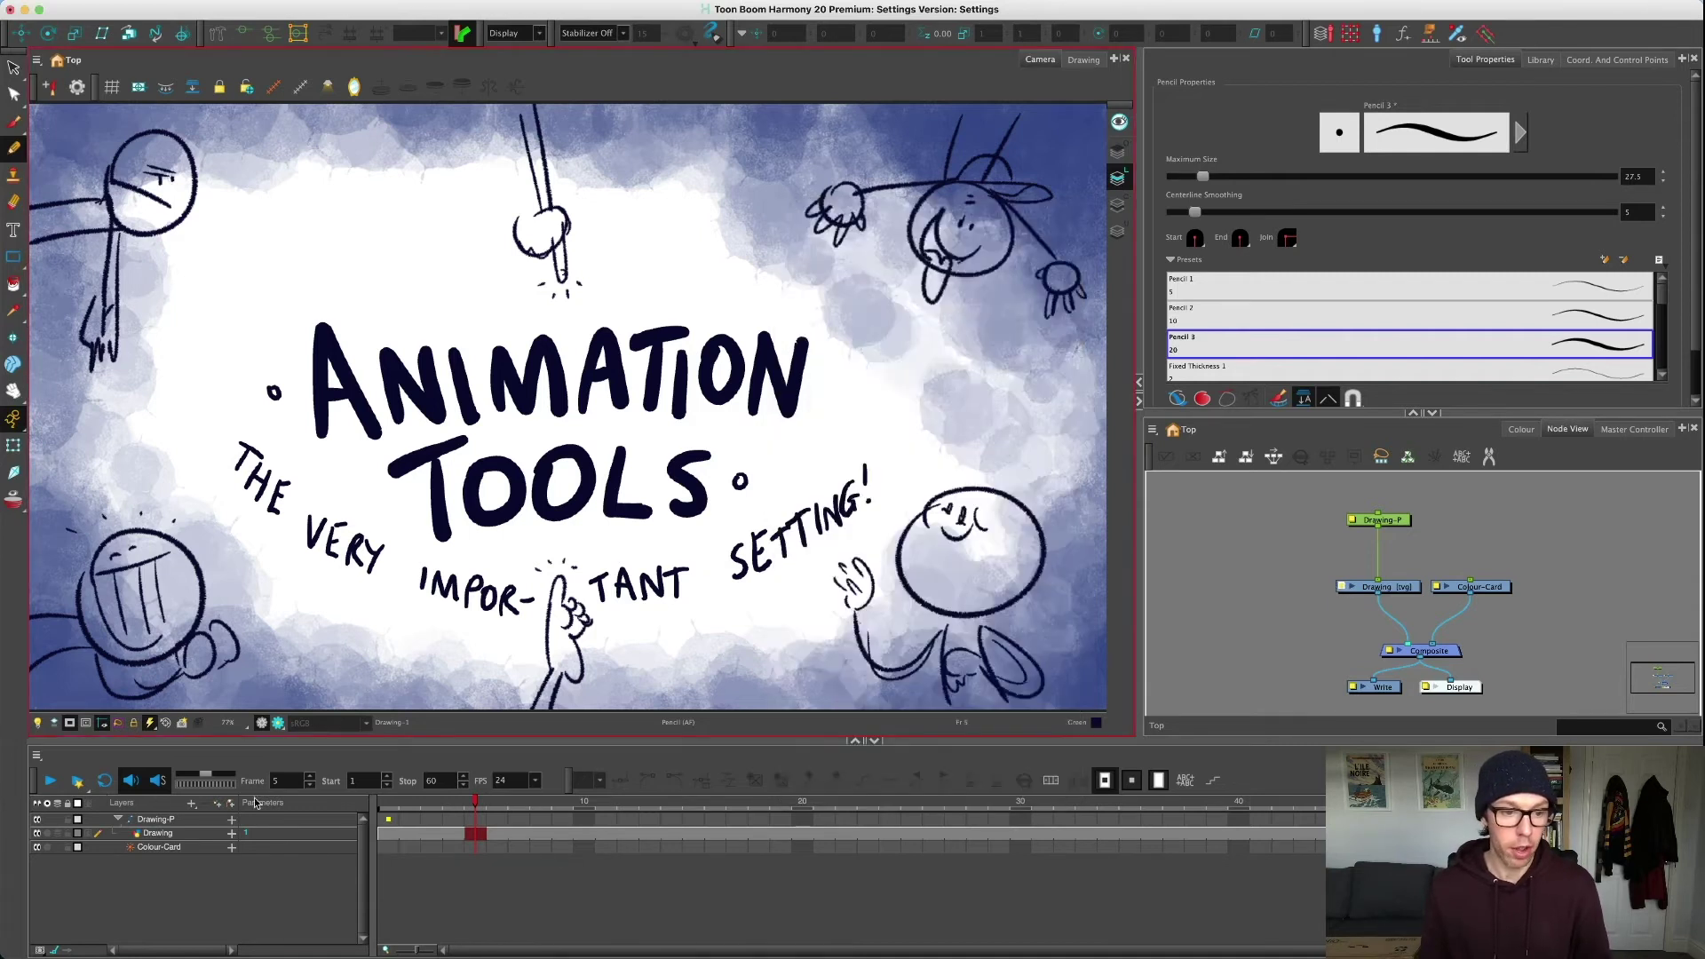
Step: Reopen the Drawing layer's properties from the timeline, toggle Animate Using Animation Tools in Controls, and close
click(158, 834)
right_click(165, 835)
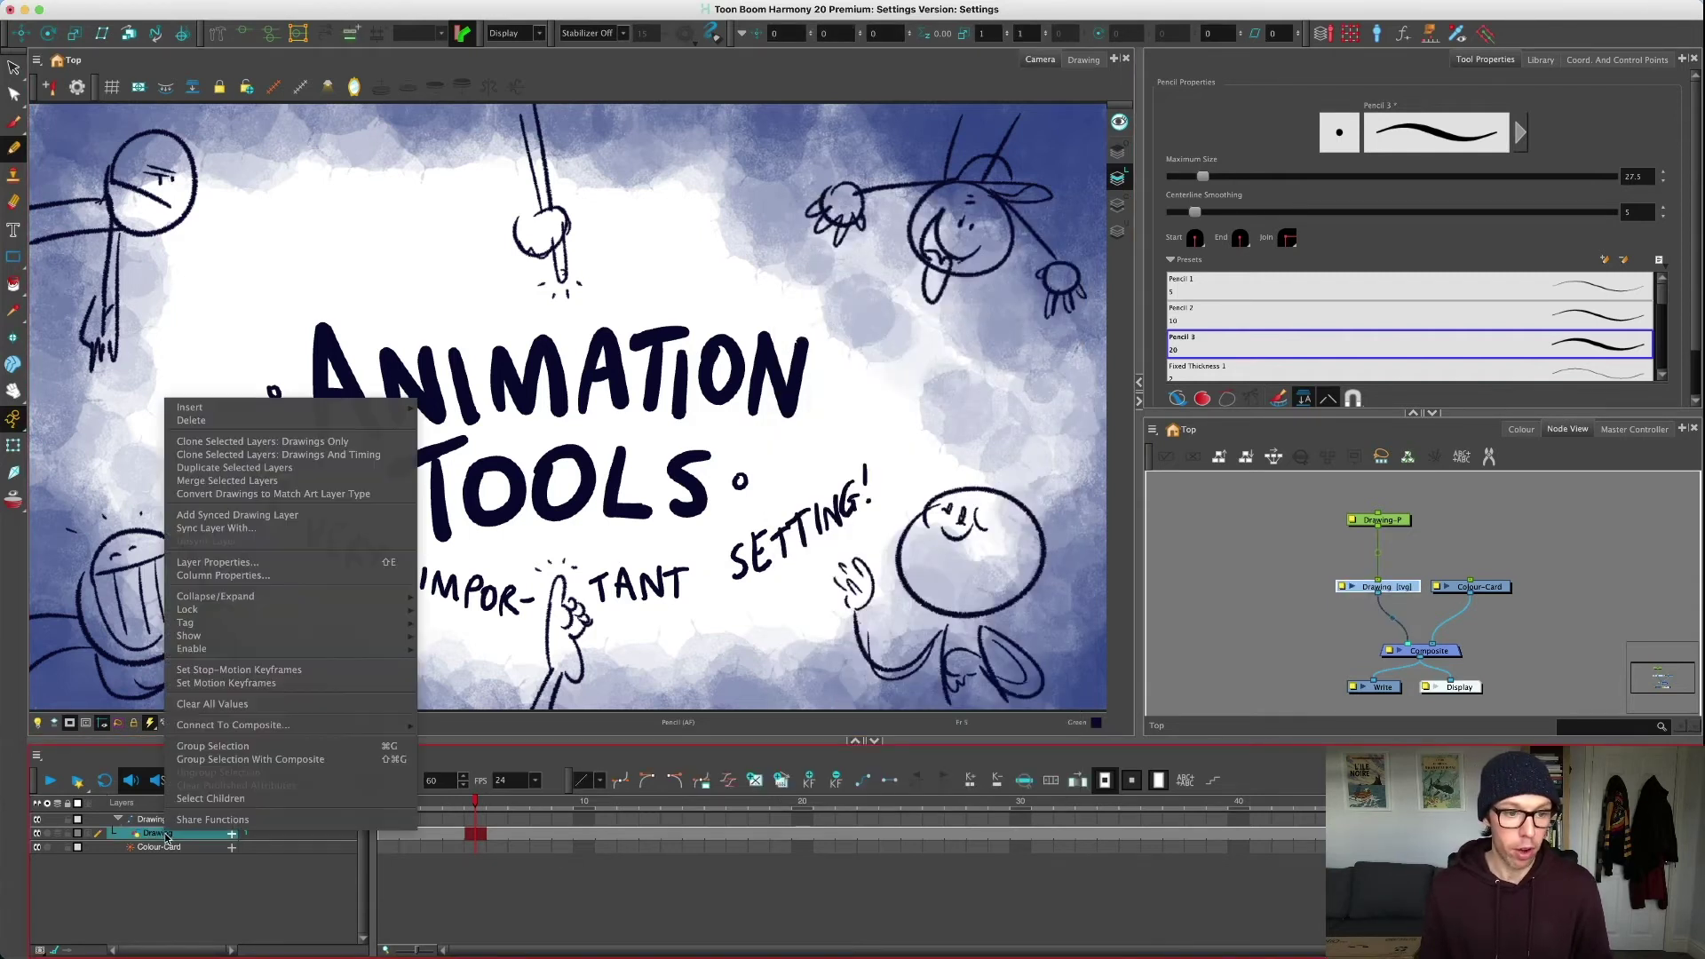
click(331, 565)
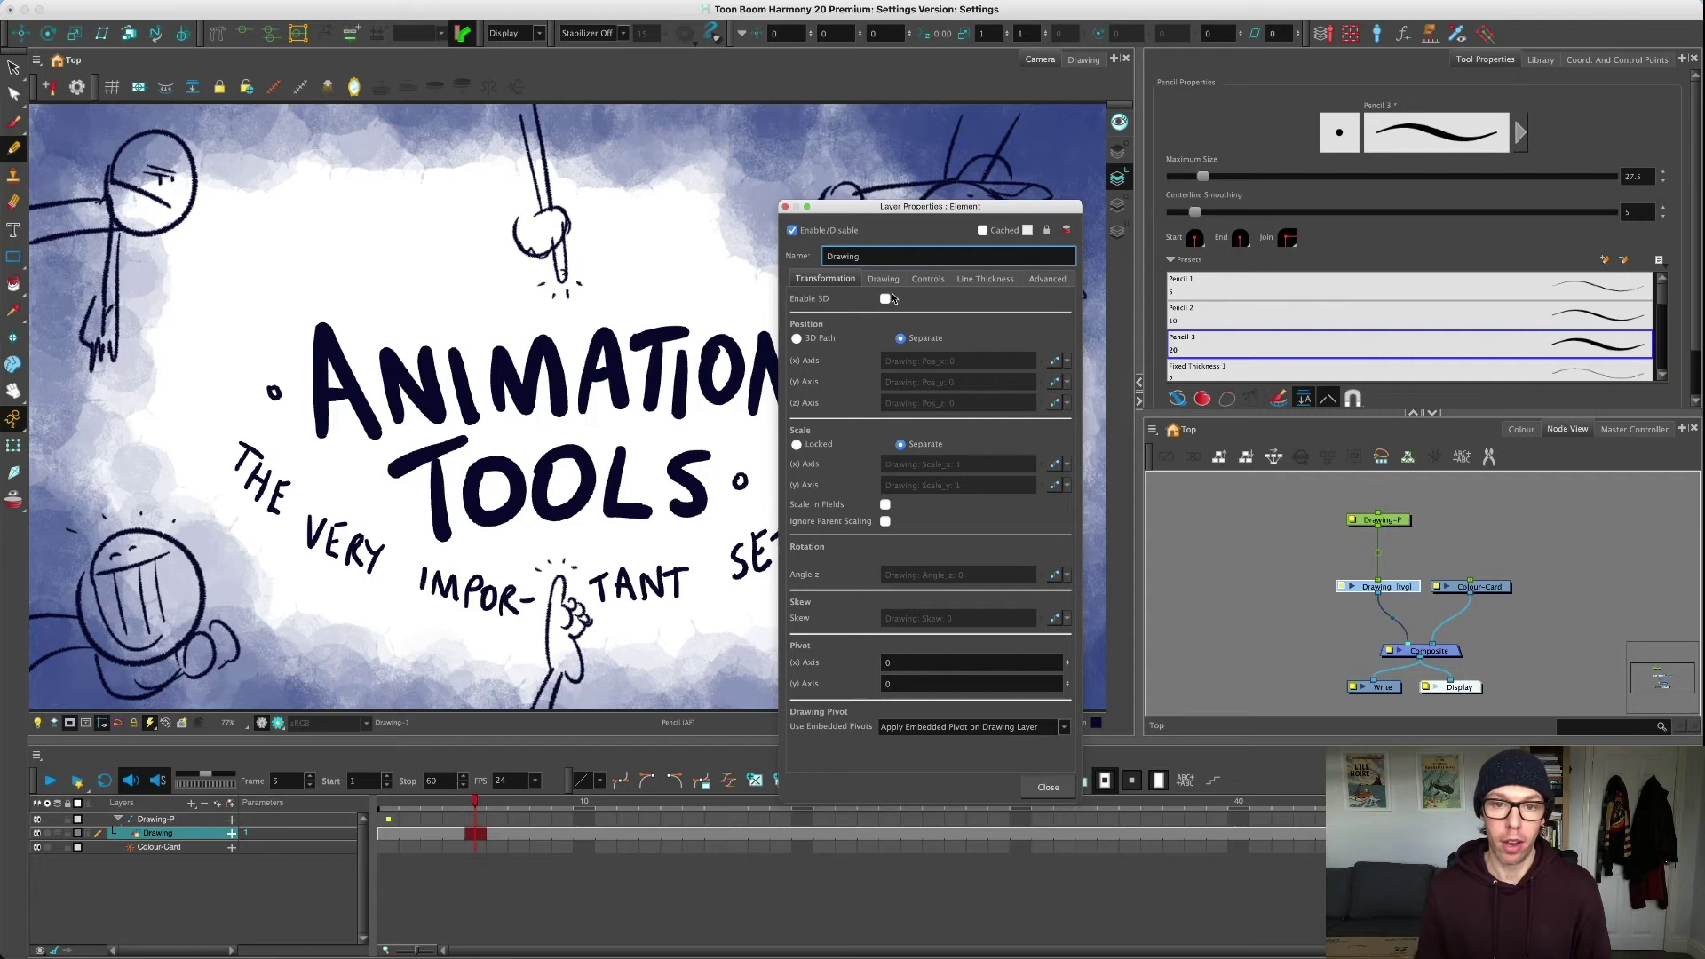
click(928, 279)
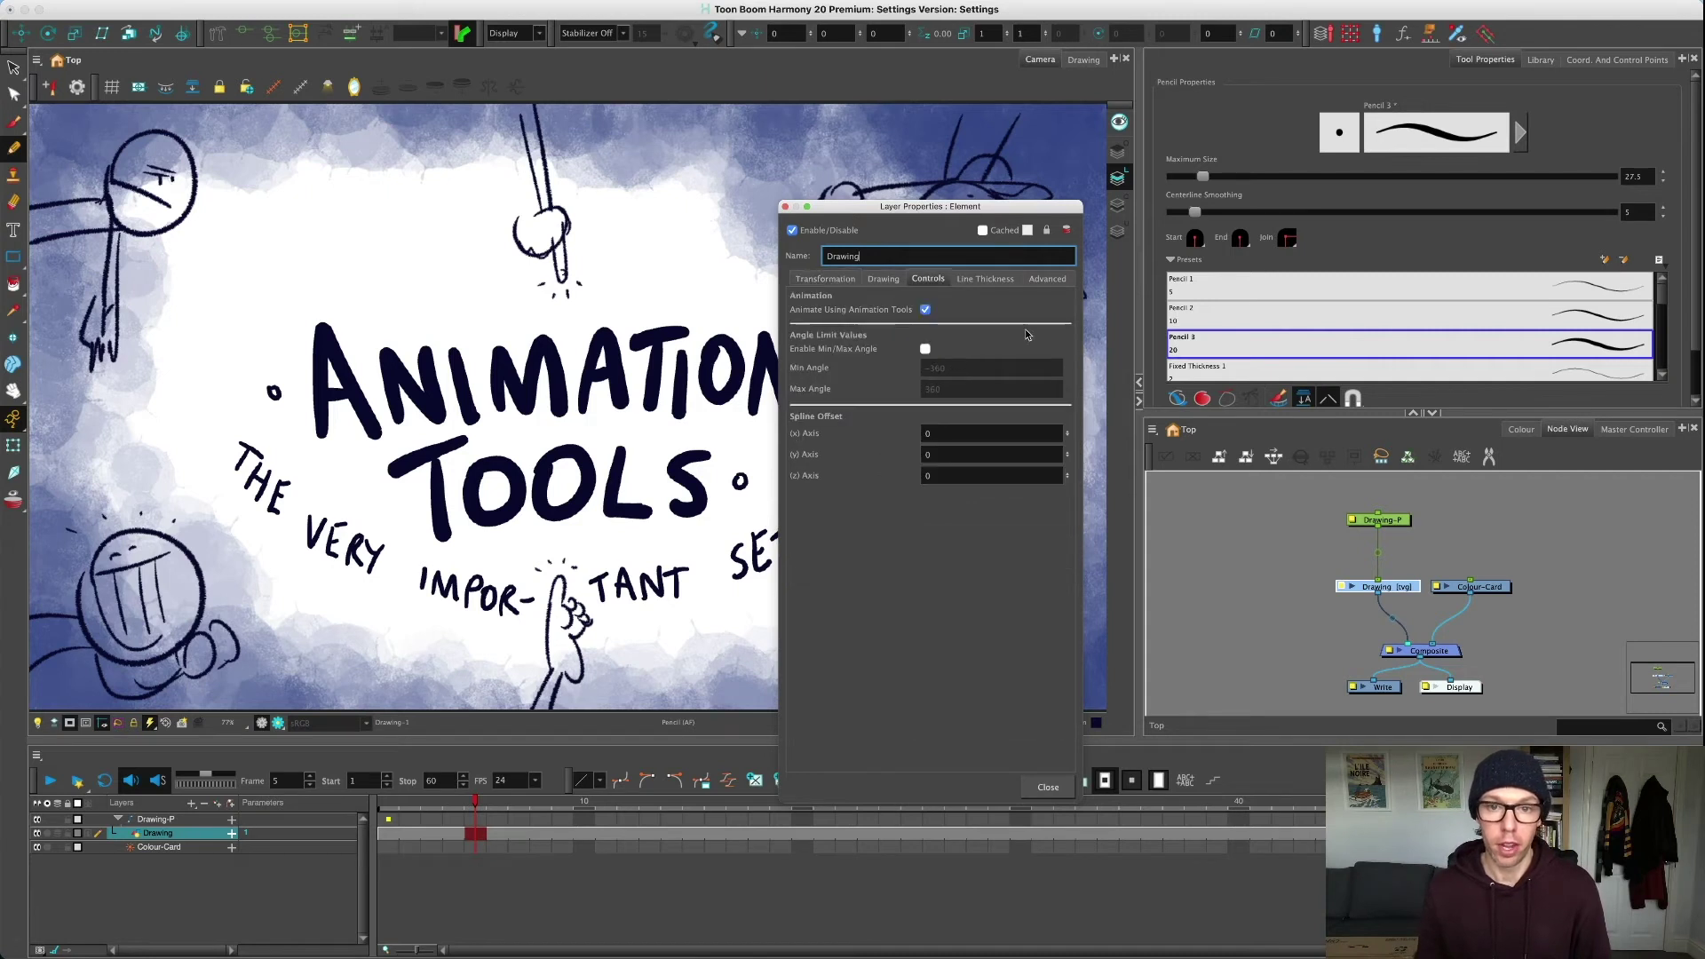
click(924, 311)
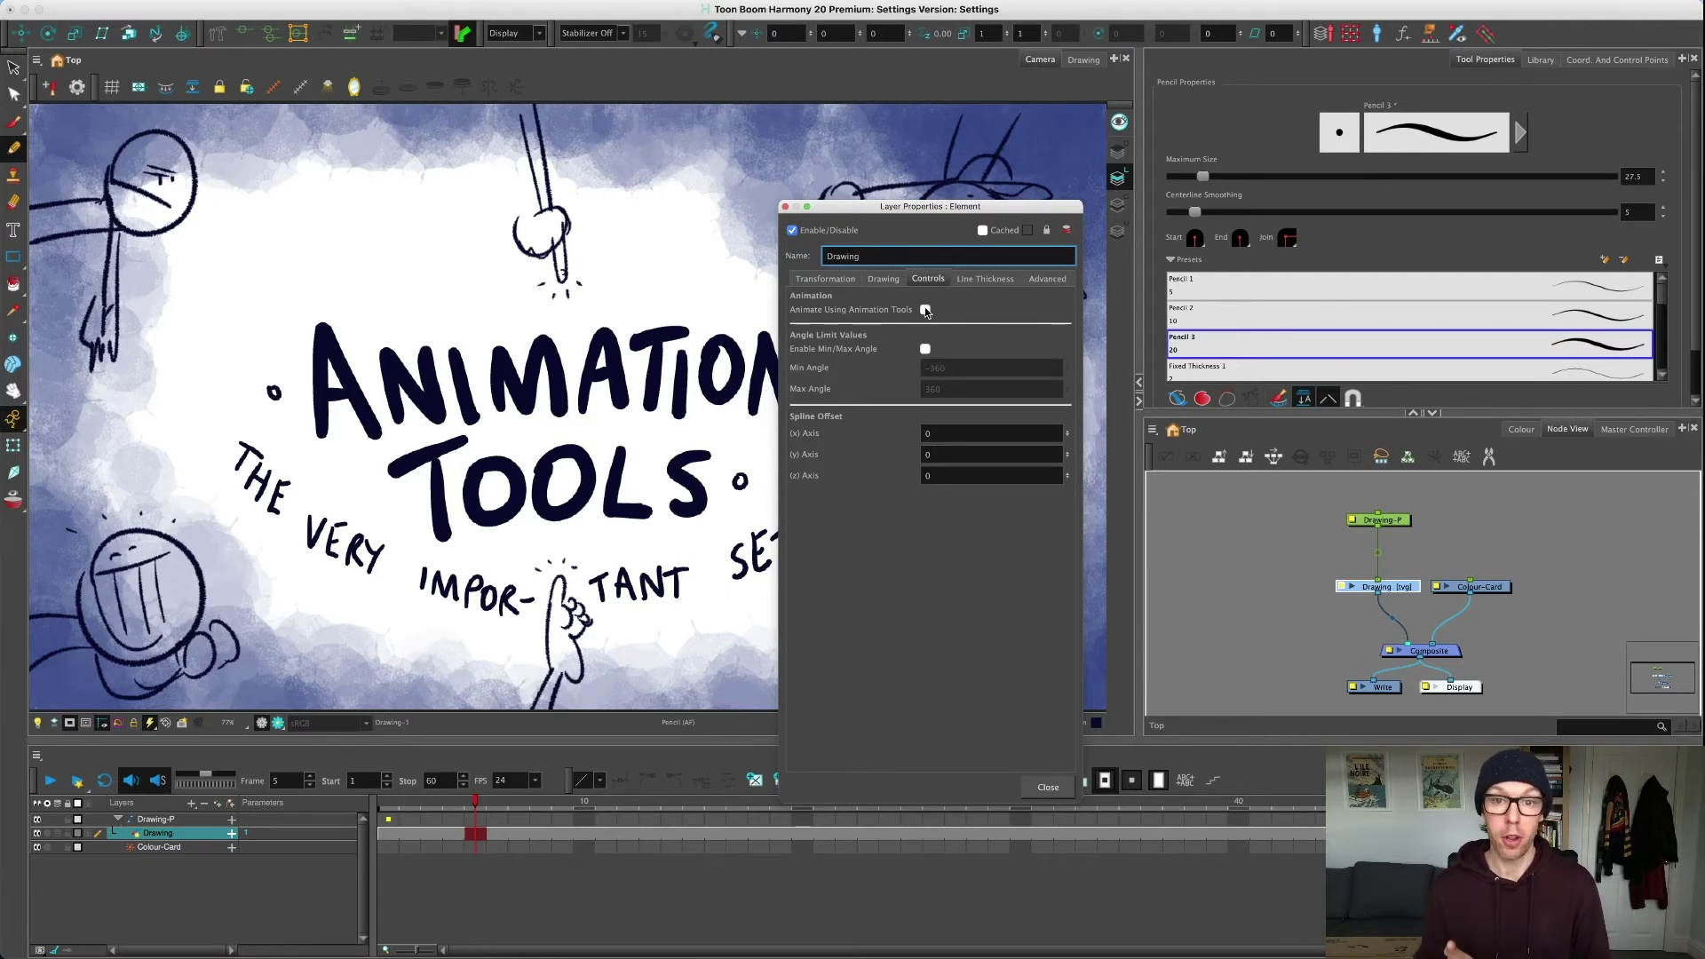
click(925, 310)
click(1045, 789)
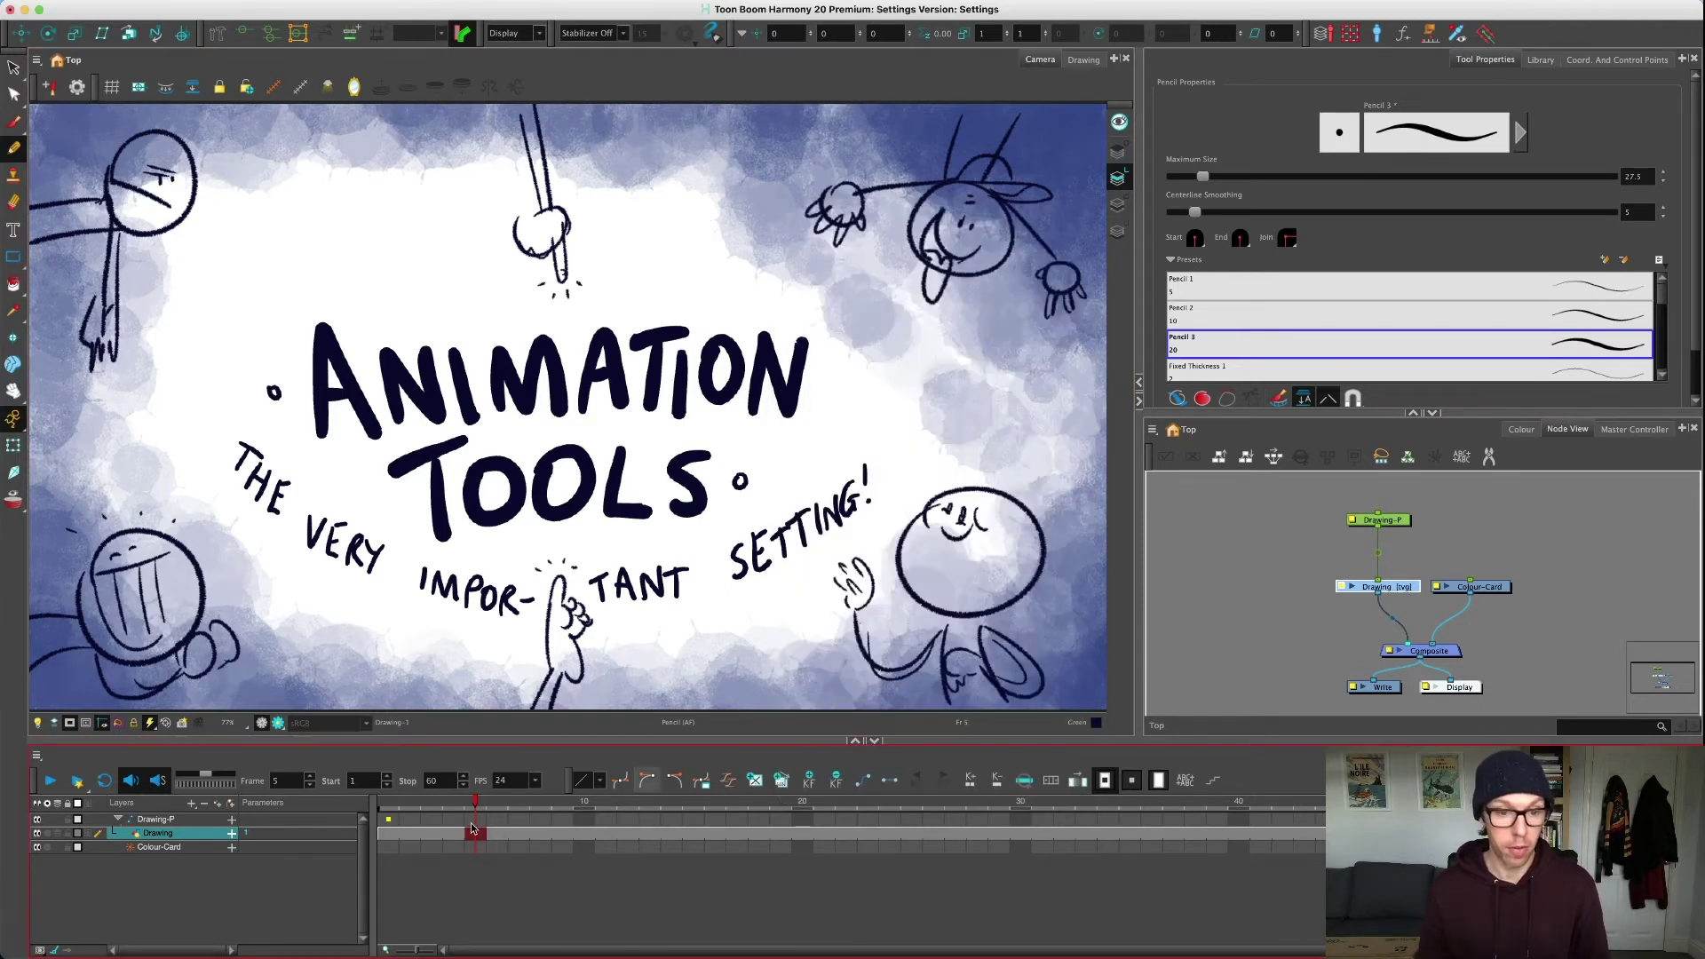
Step: Step back one frame and select, deselect and reselect the lettering artwork with the Transform tool
key(comma)
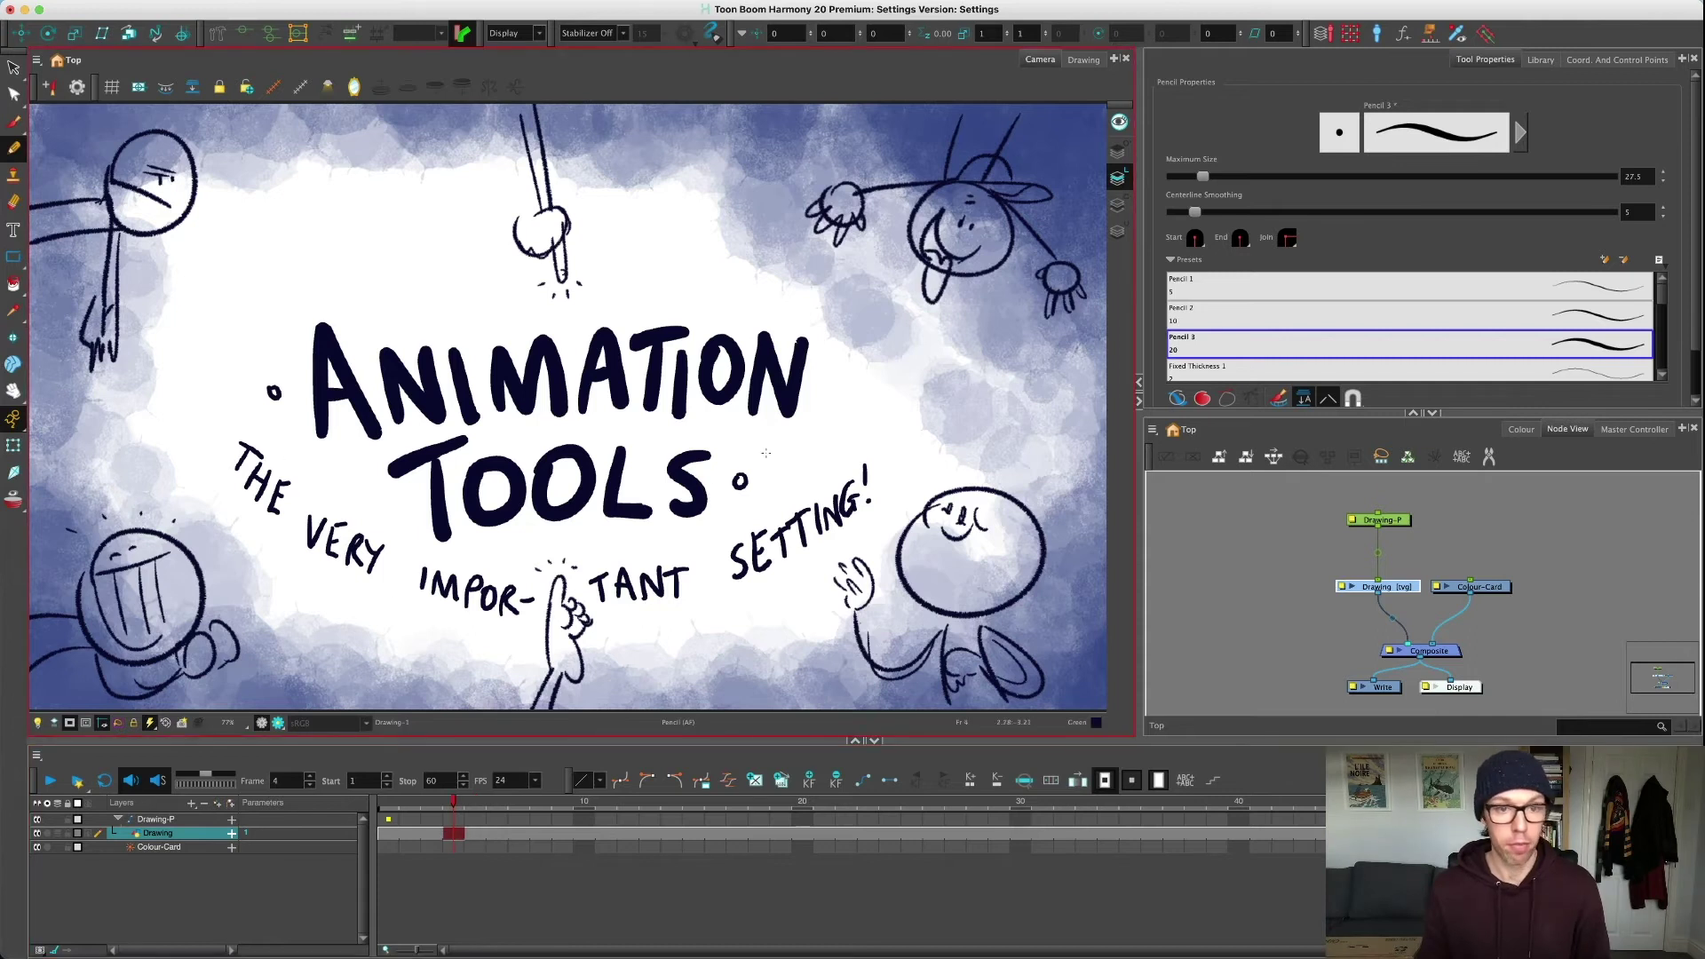
click(13, 444)
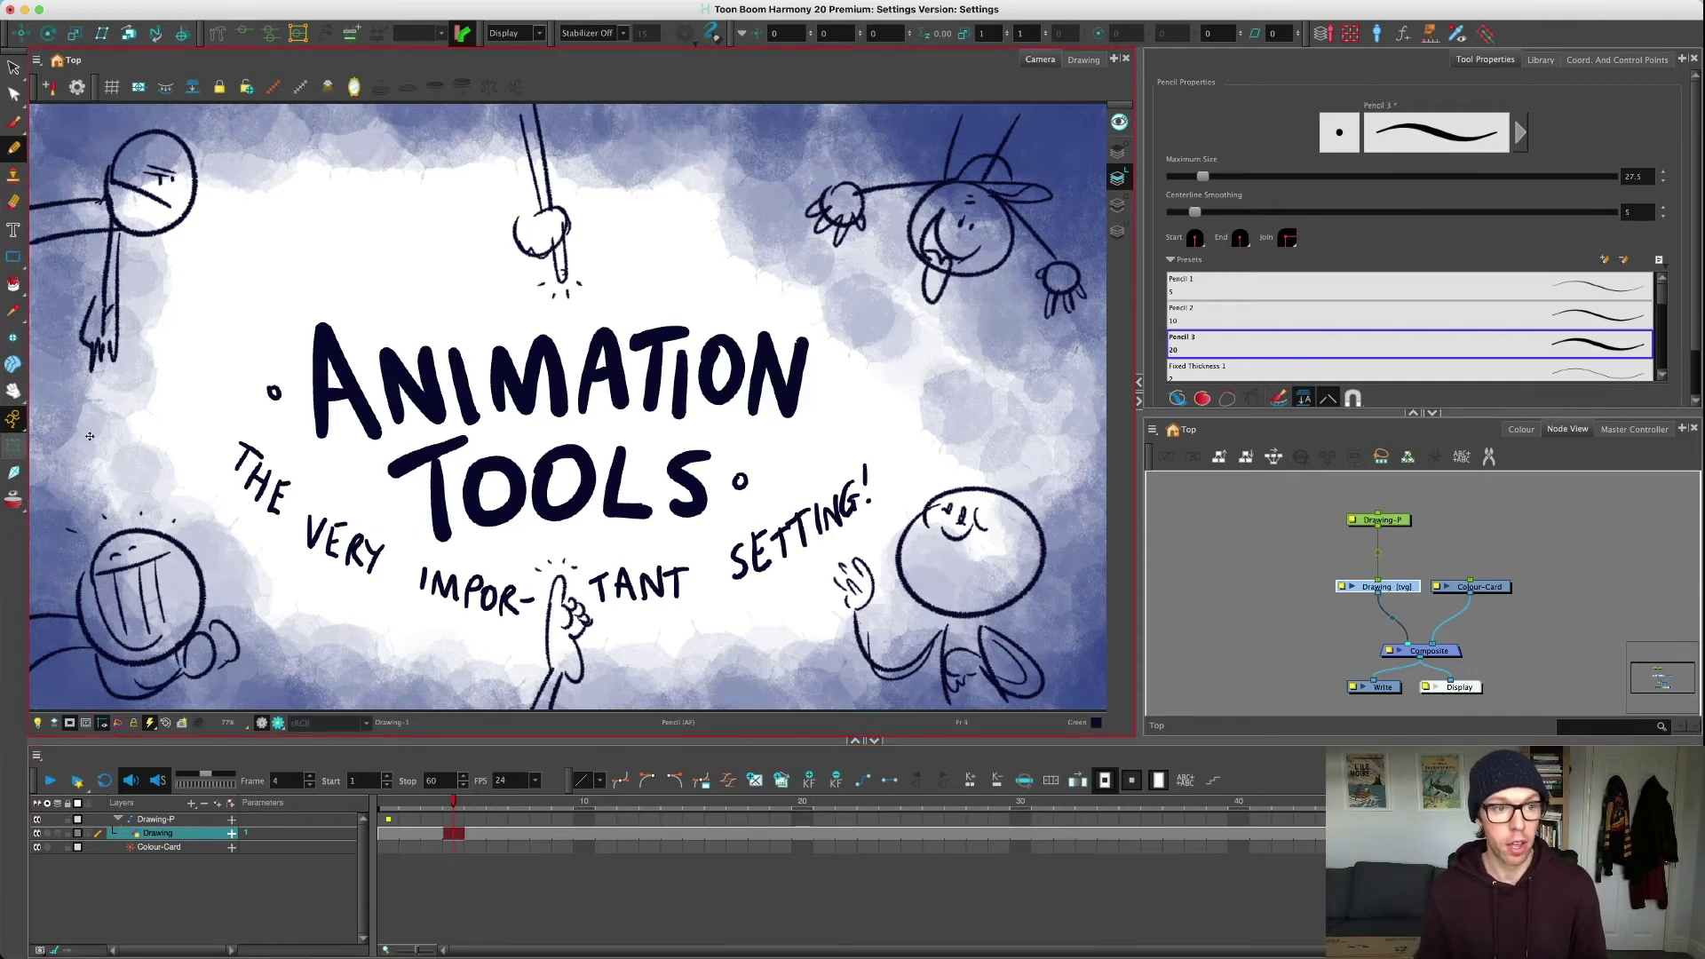
click(251, 375)
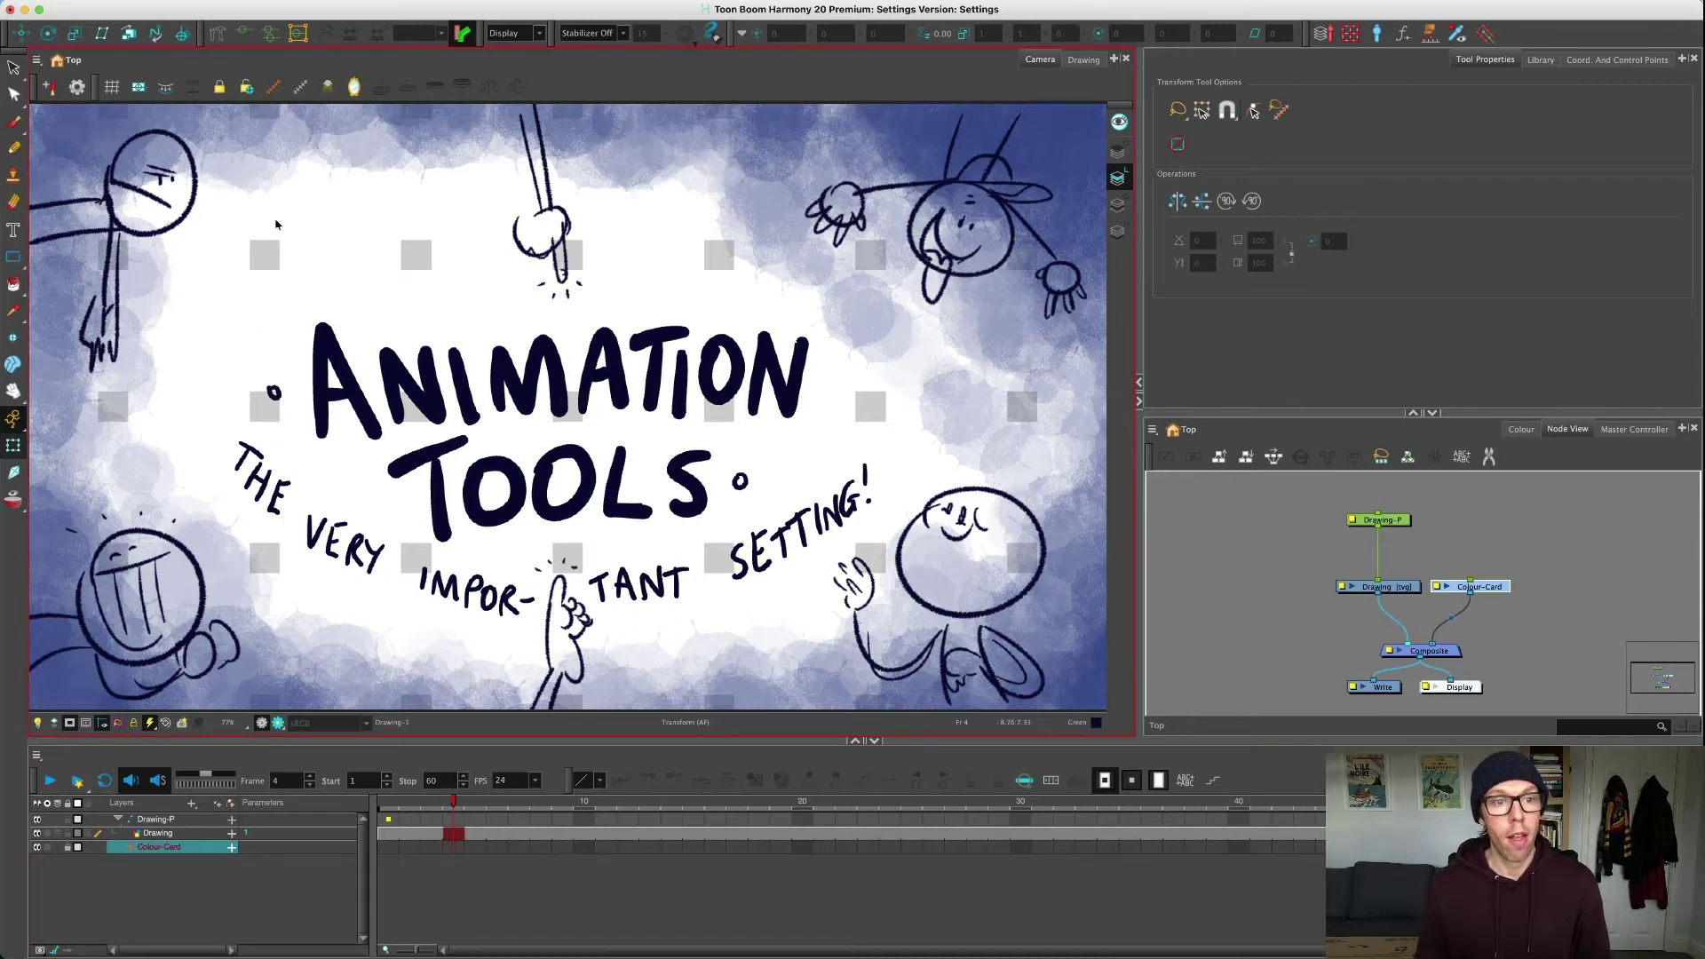
click(544, 349)
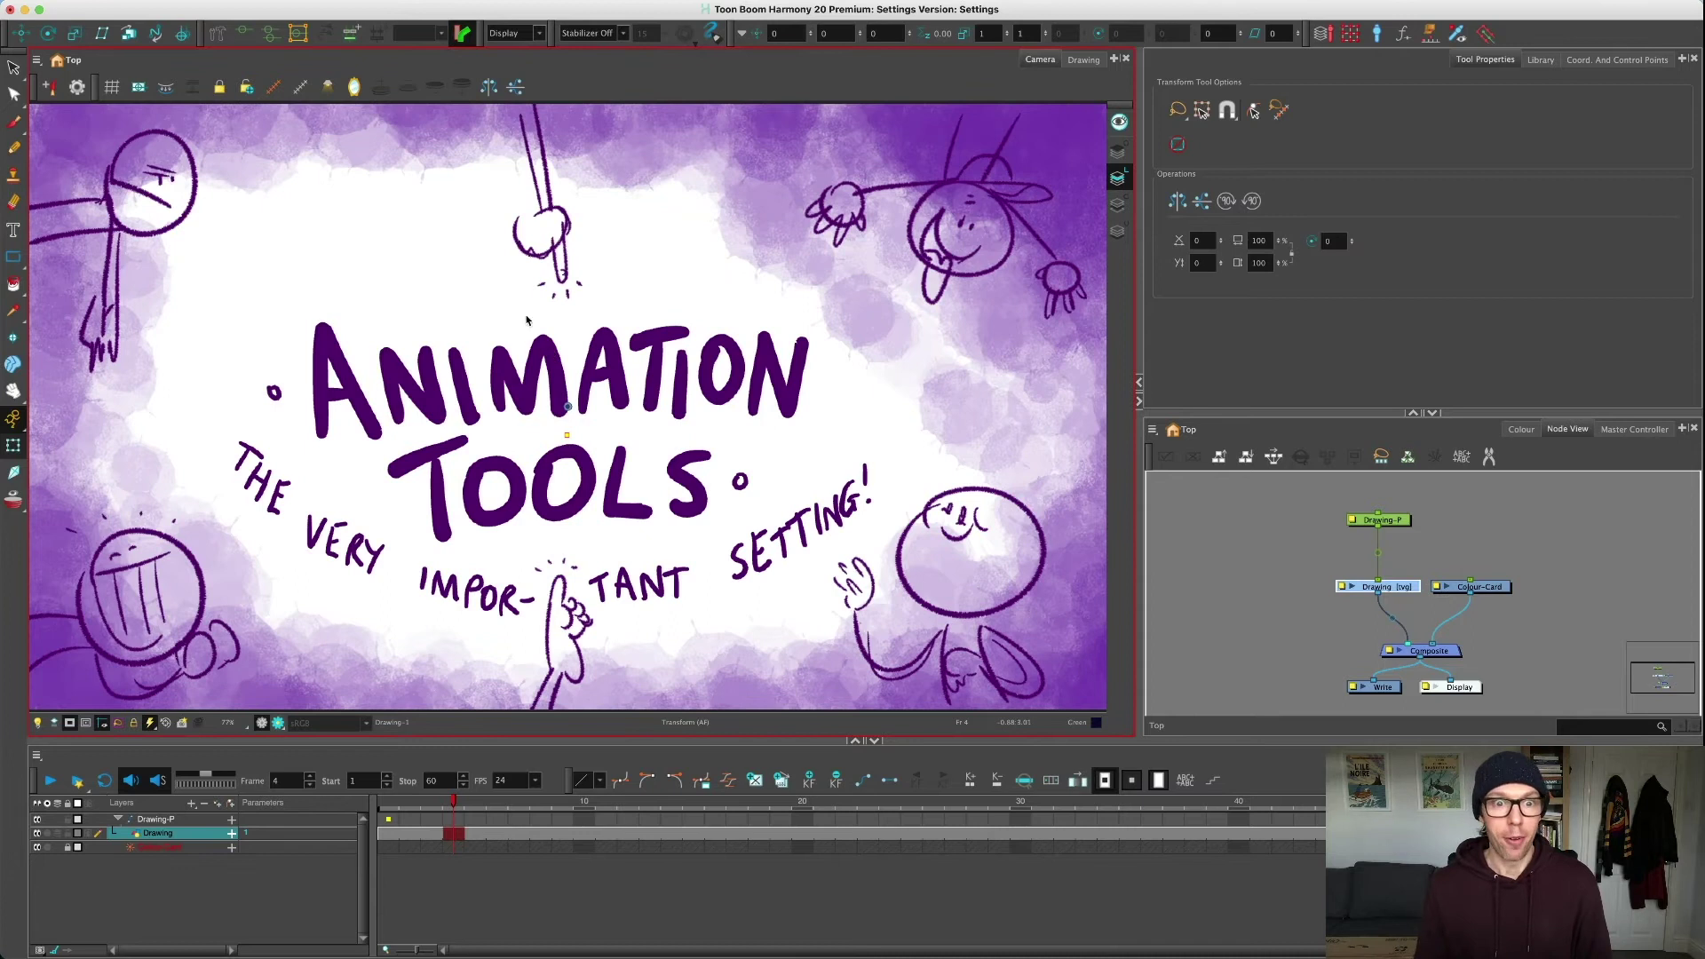
click(519, 329)
click(545, 356)
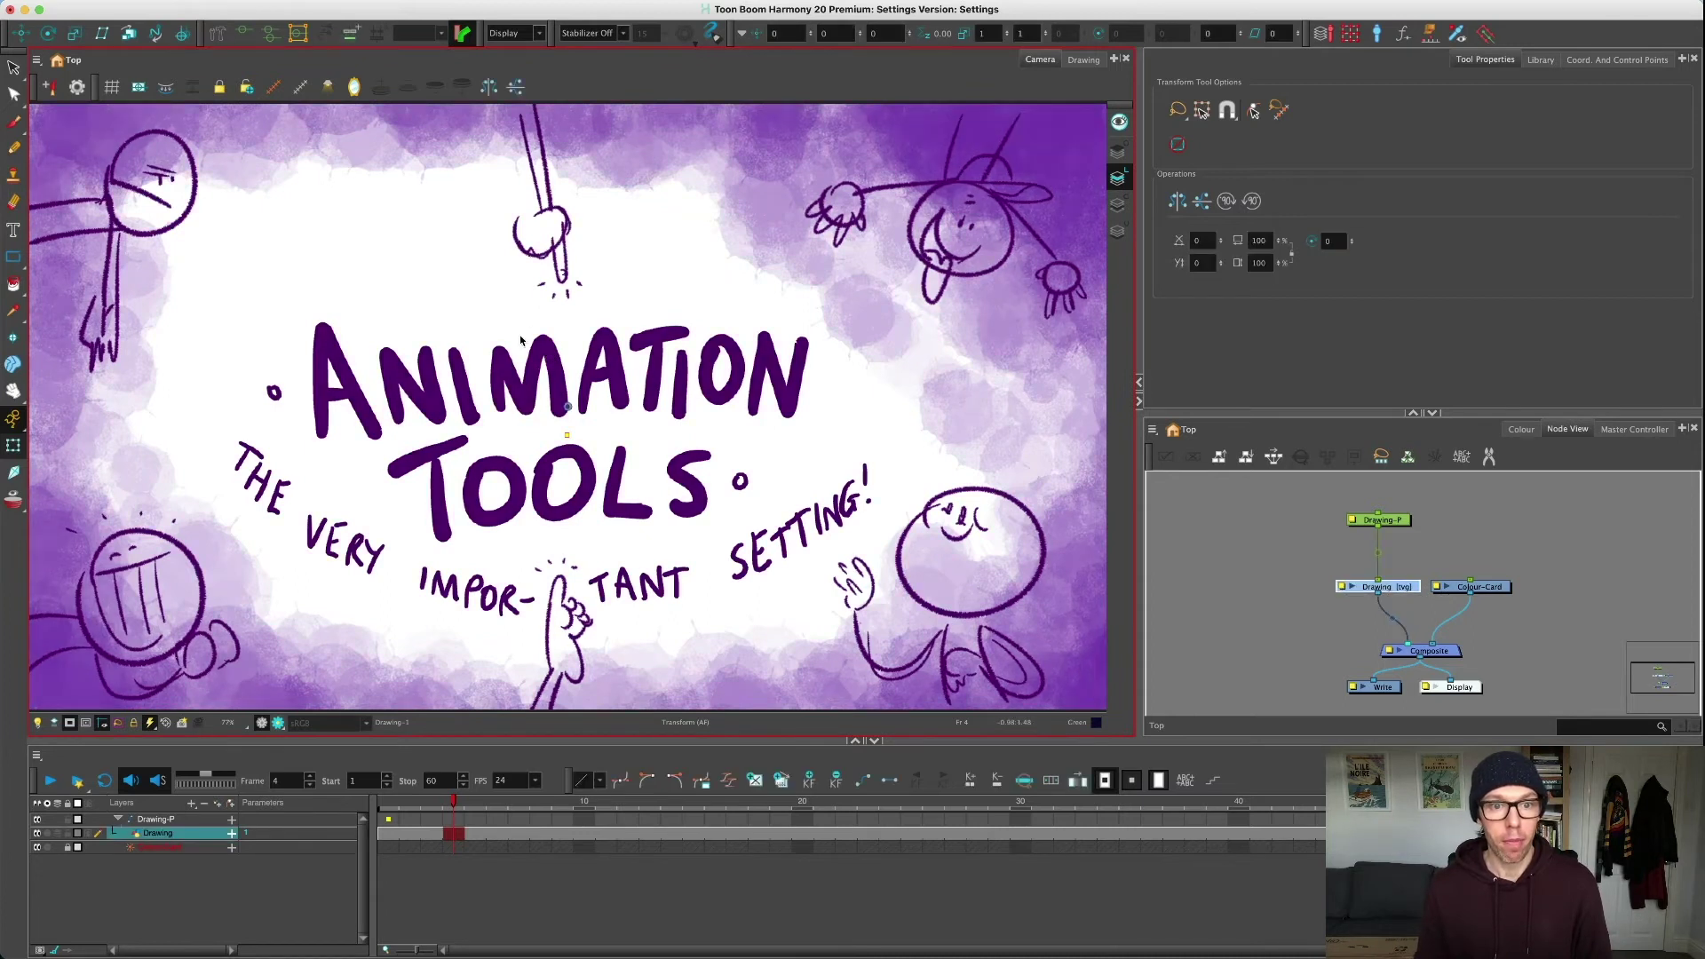
Step: Pick the artwork to select Drawing-P, then switch between Drawing and Drawing-P in the layers list
click(598, 395)
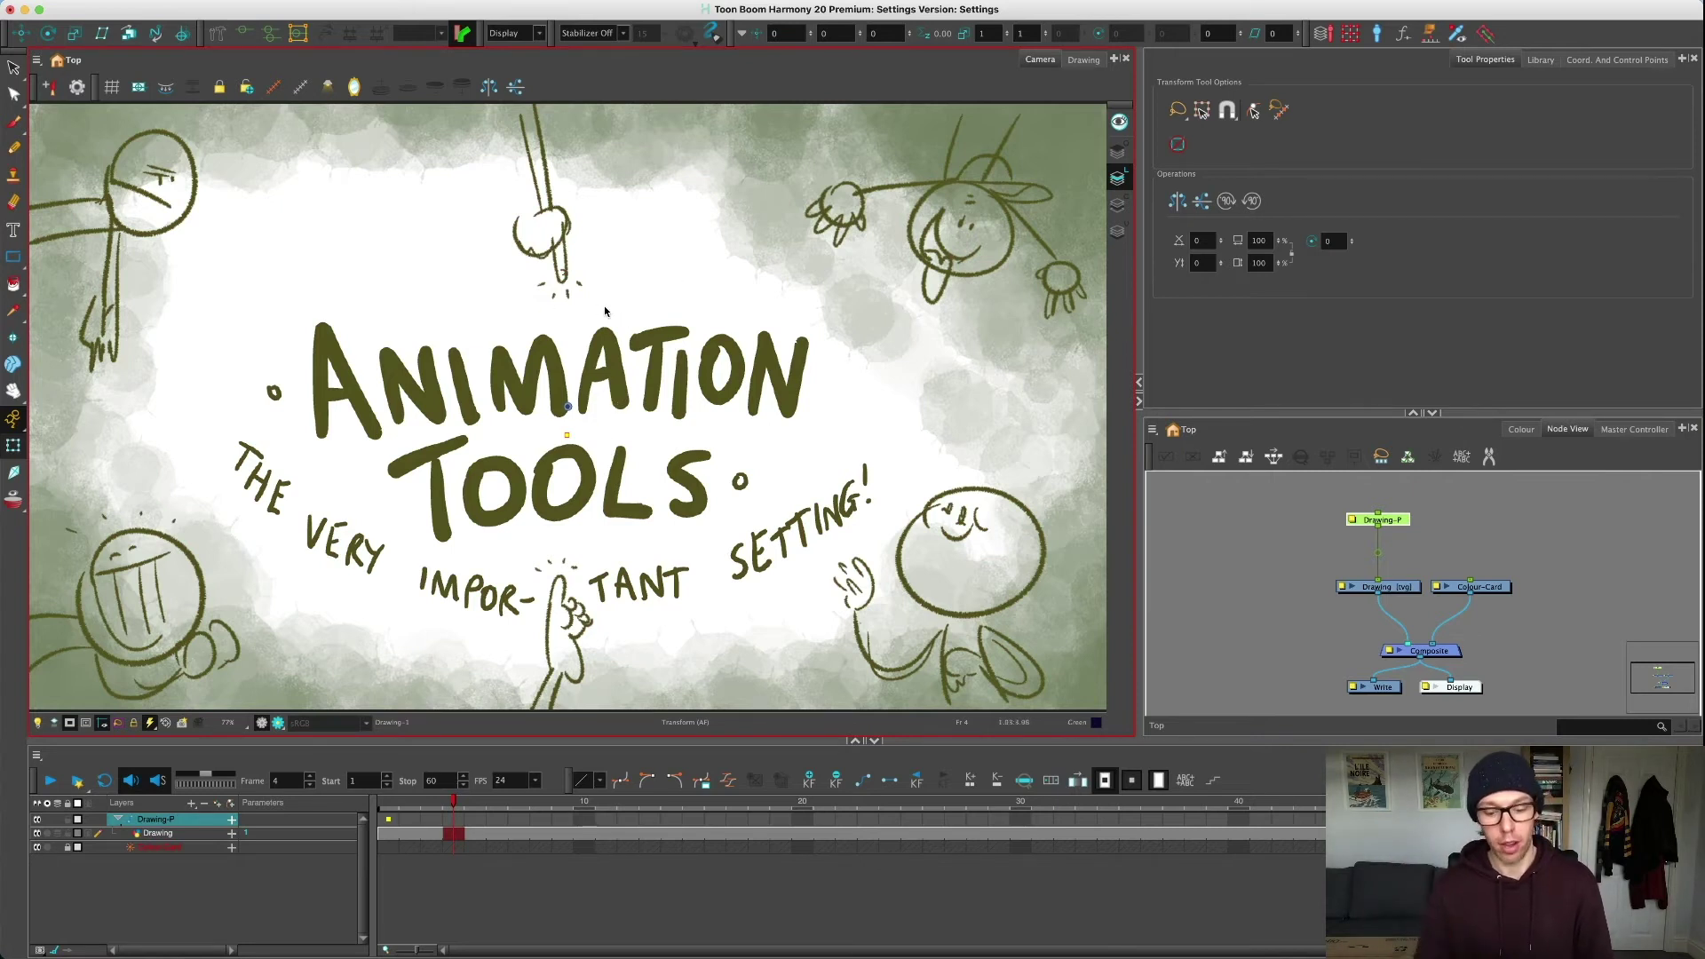
scroll(536, 296, down, 3)
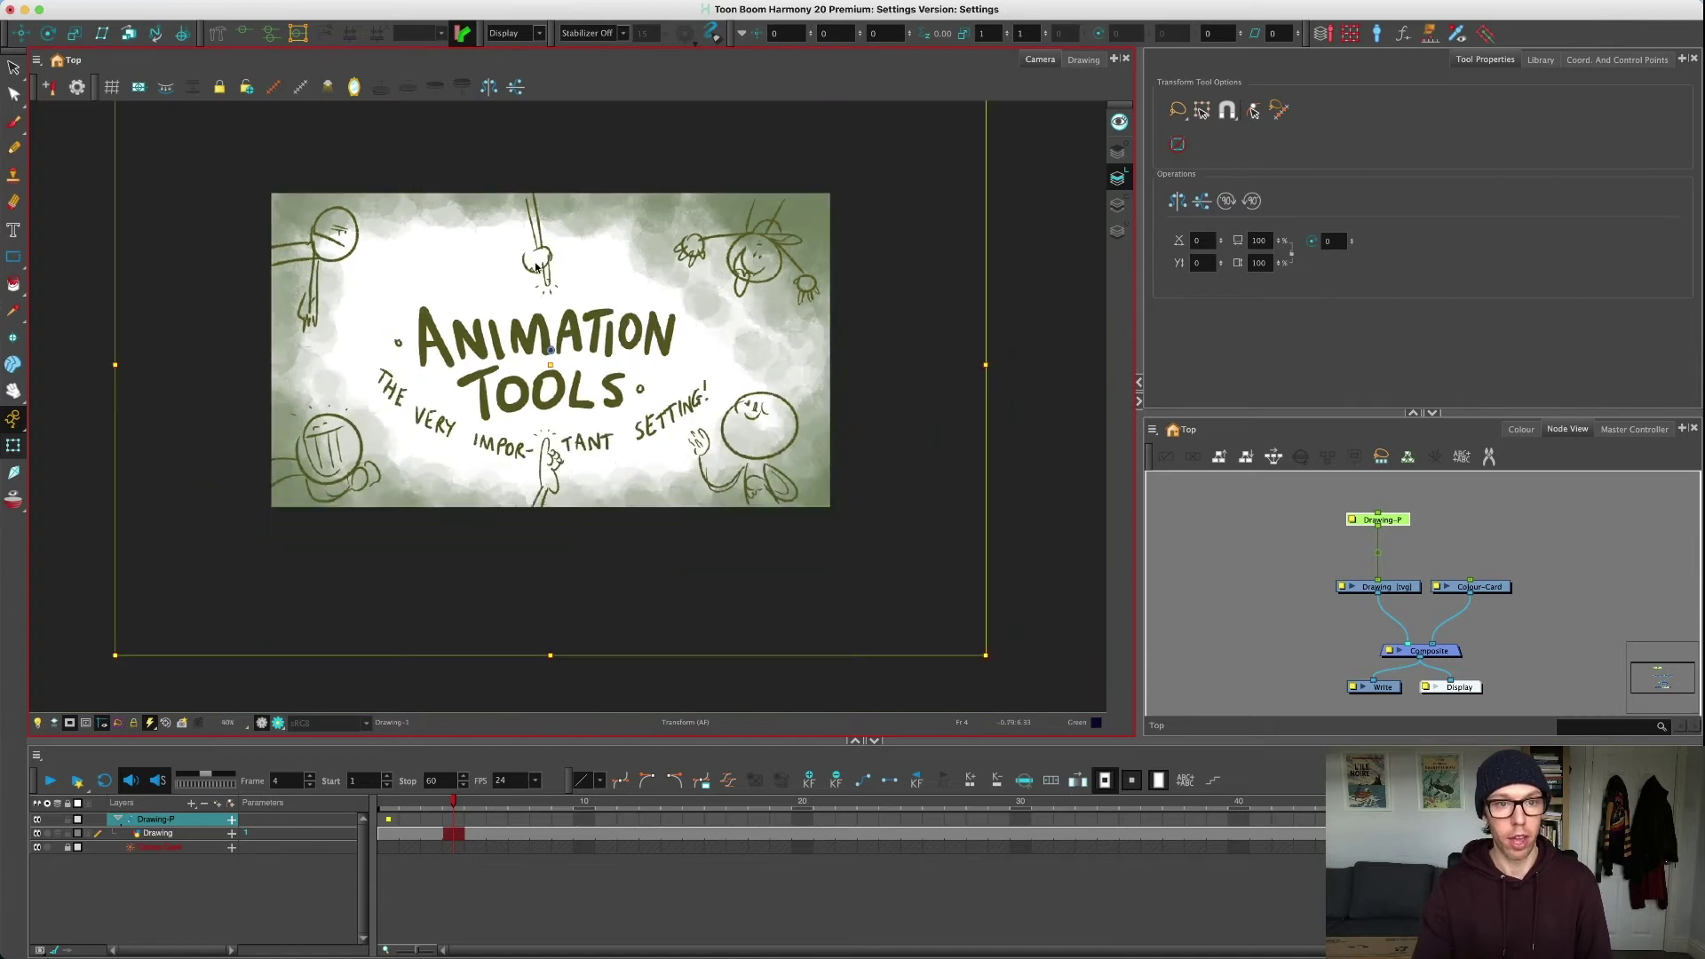
scroll(527, 279, up, 2)
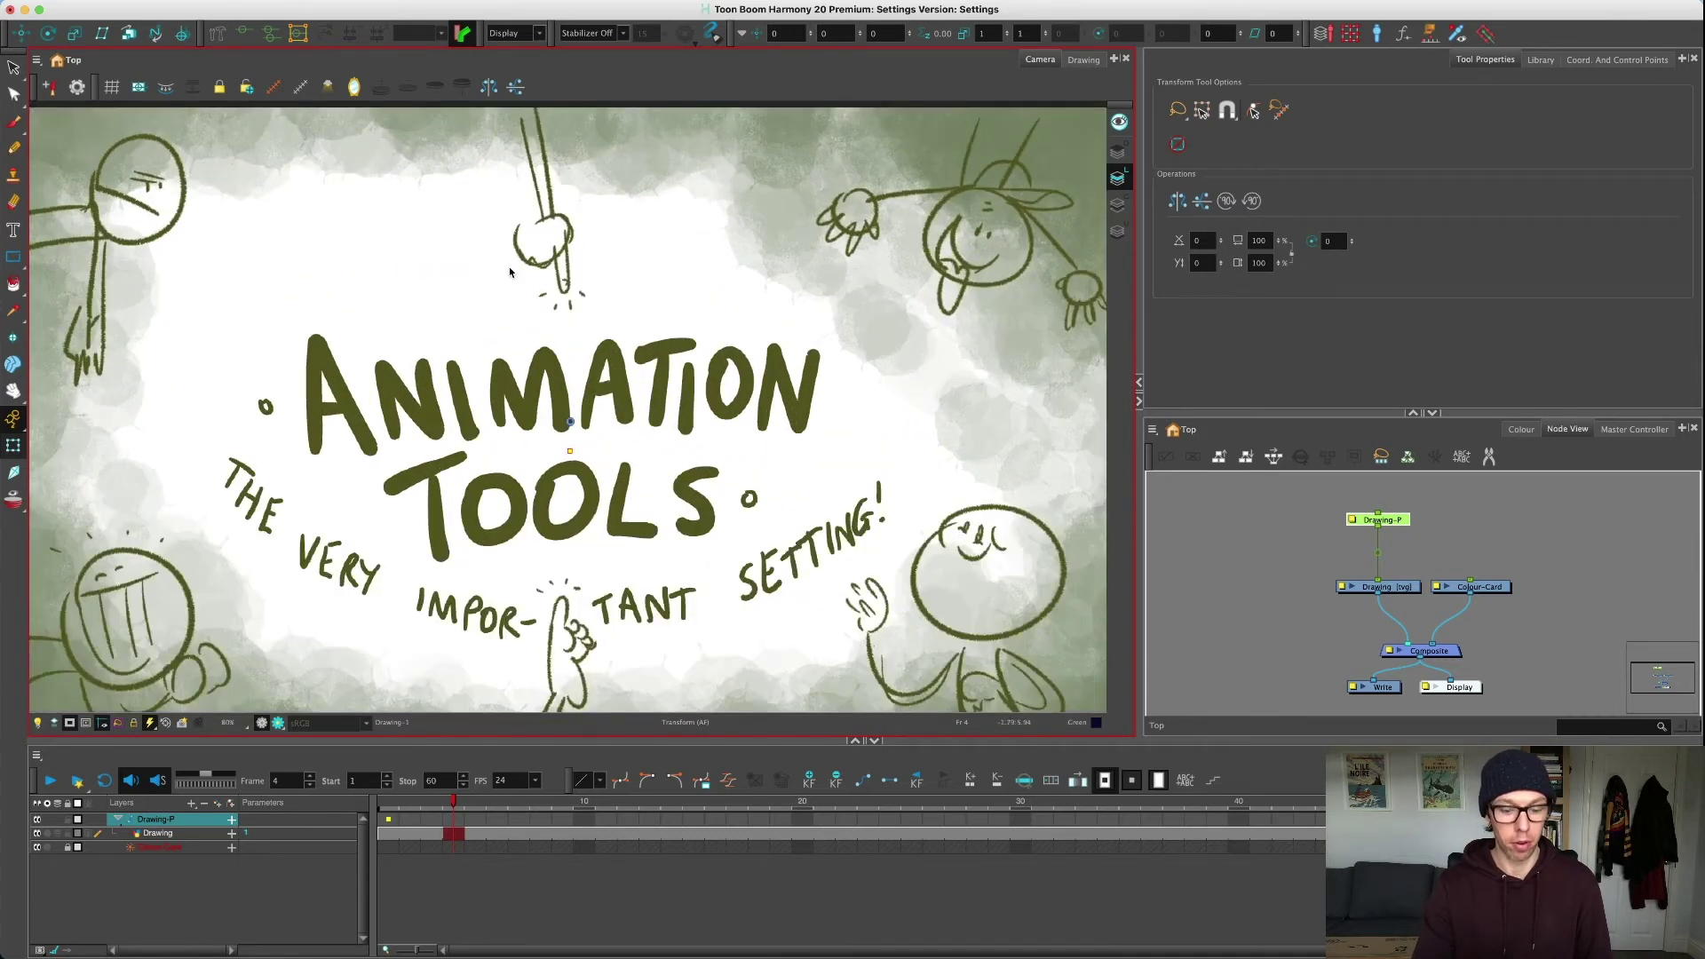
scroll(509, 268, down, 1)
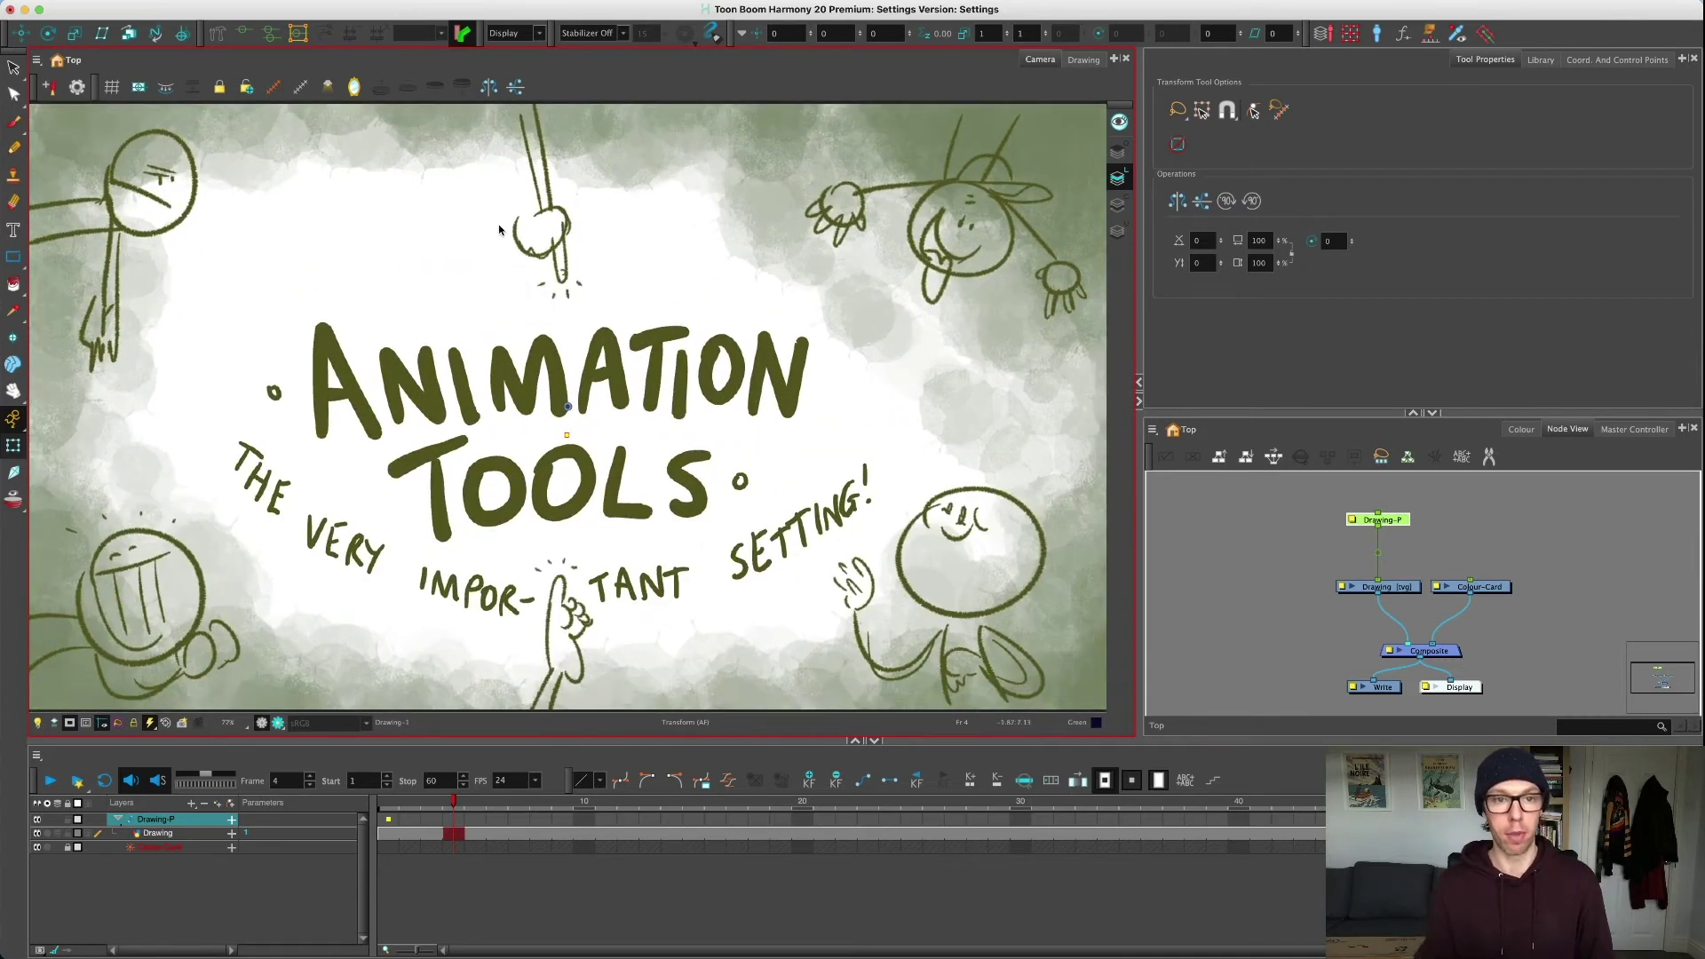
click(499, 230)
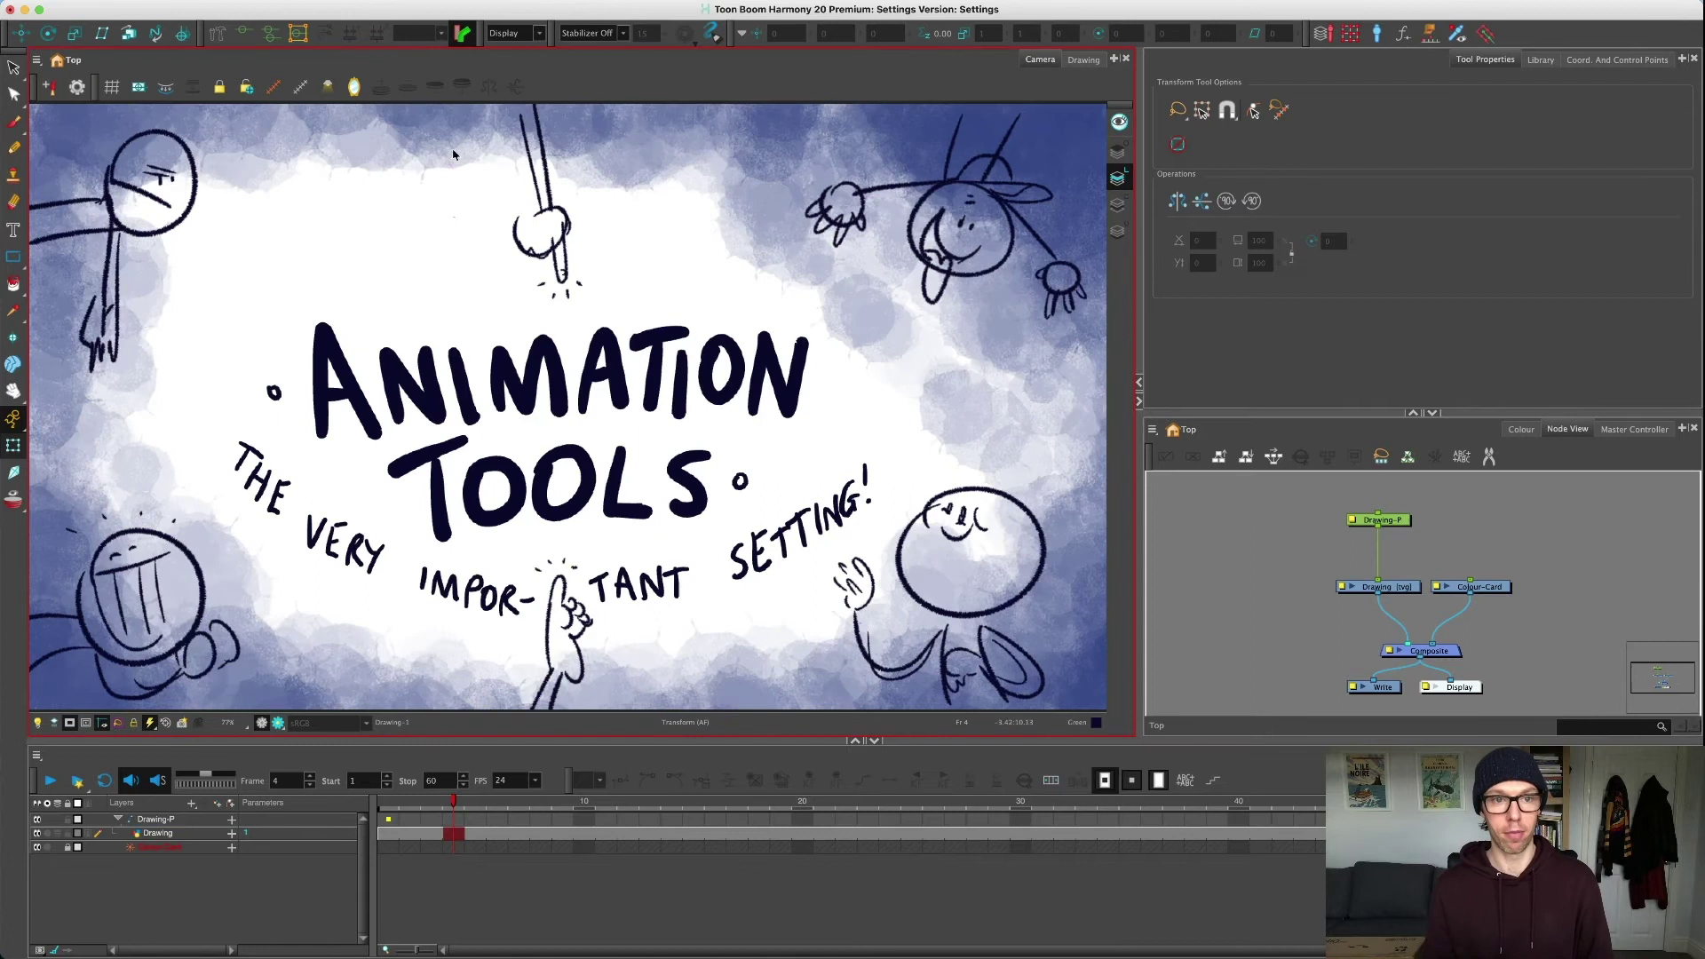
click(504, 195)
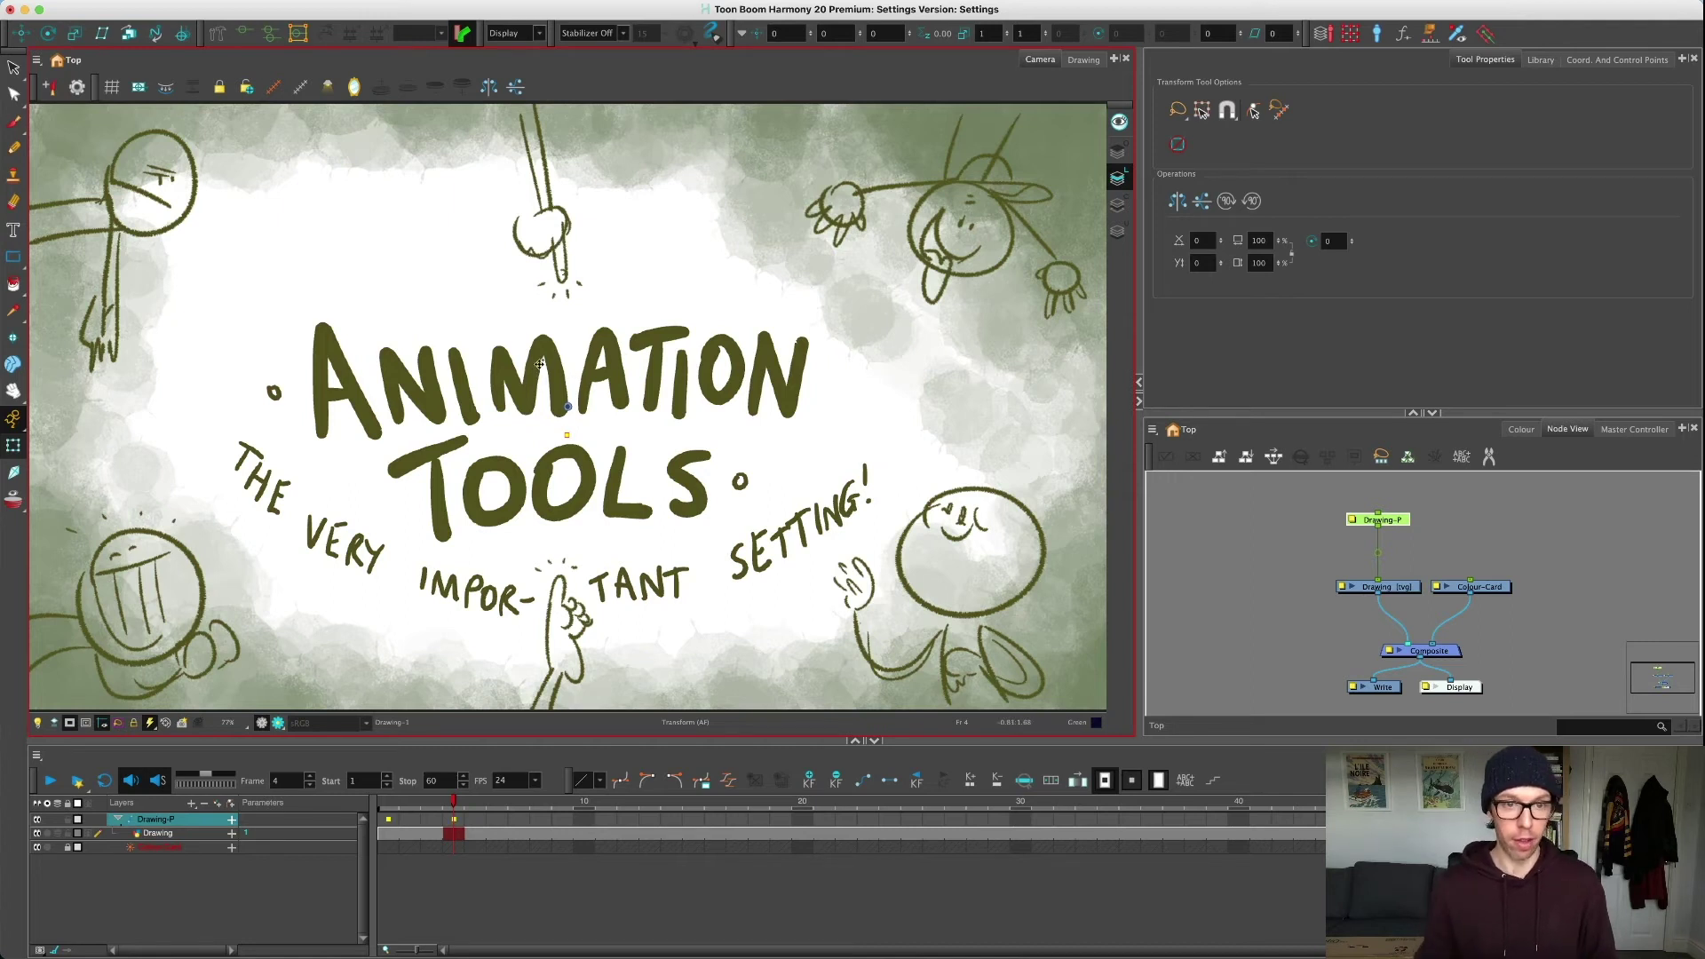
Step: Deselect everything in the camera view and select the drawing's artwork for transforming
click(448, 829)
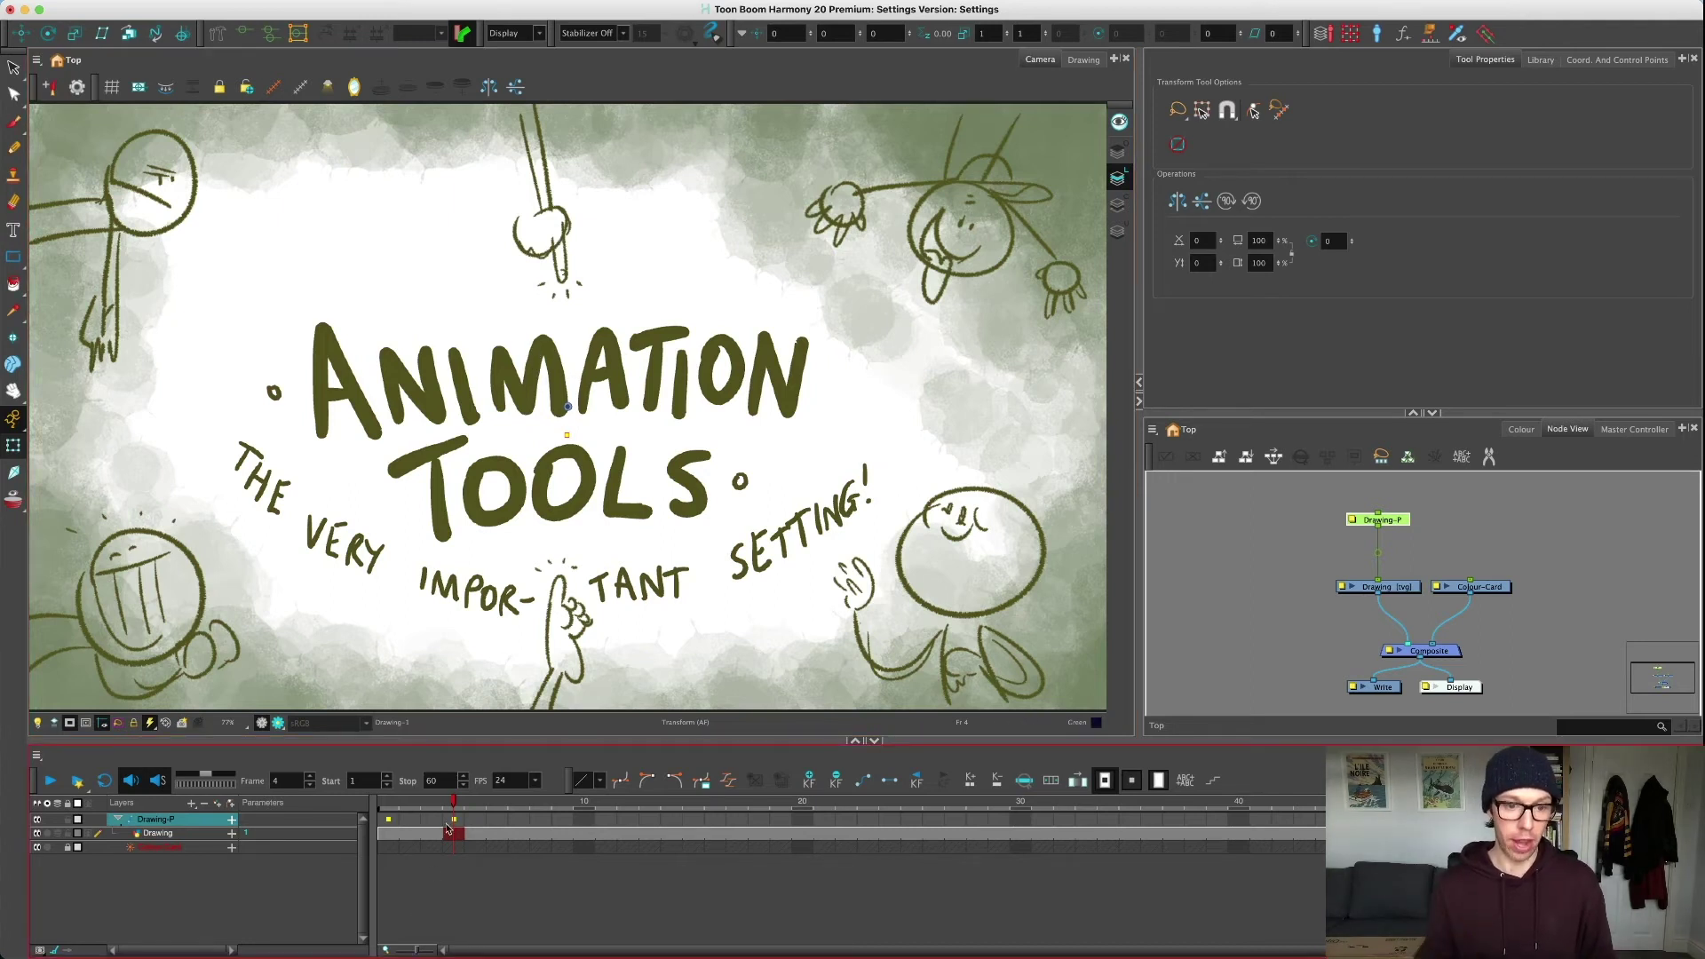
click(1397, 529)
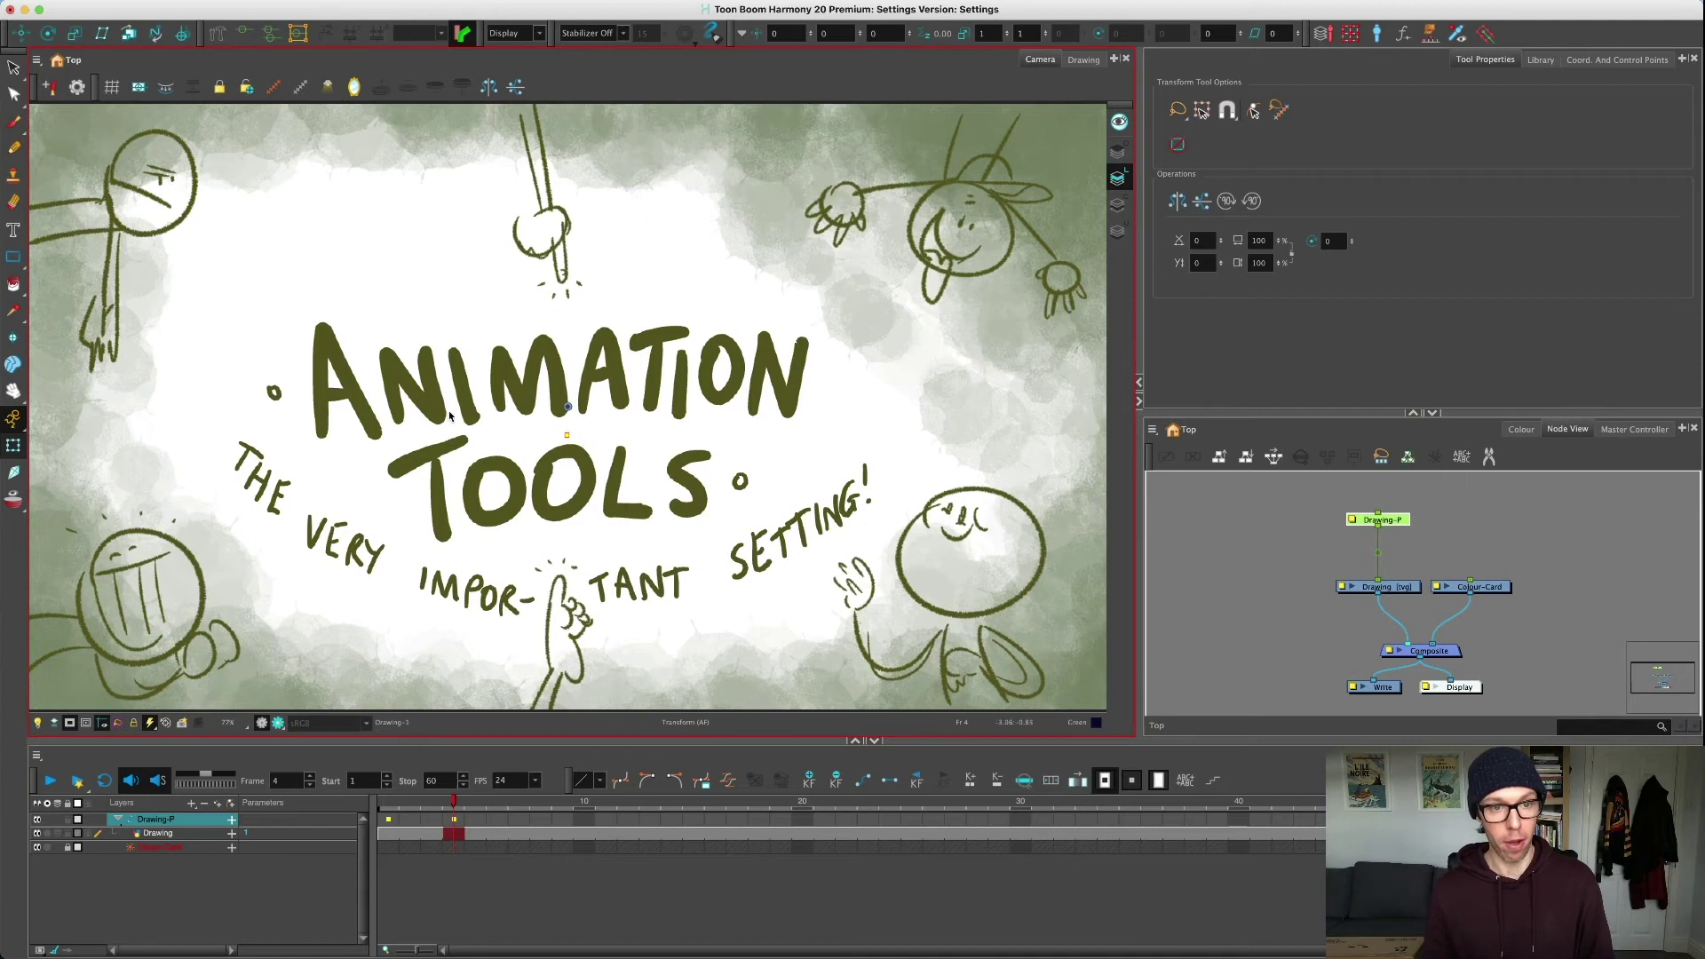
click(399, 288)
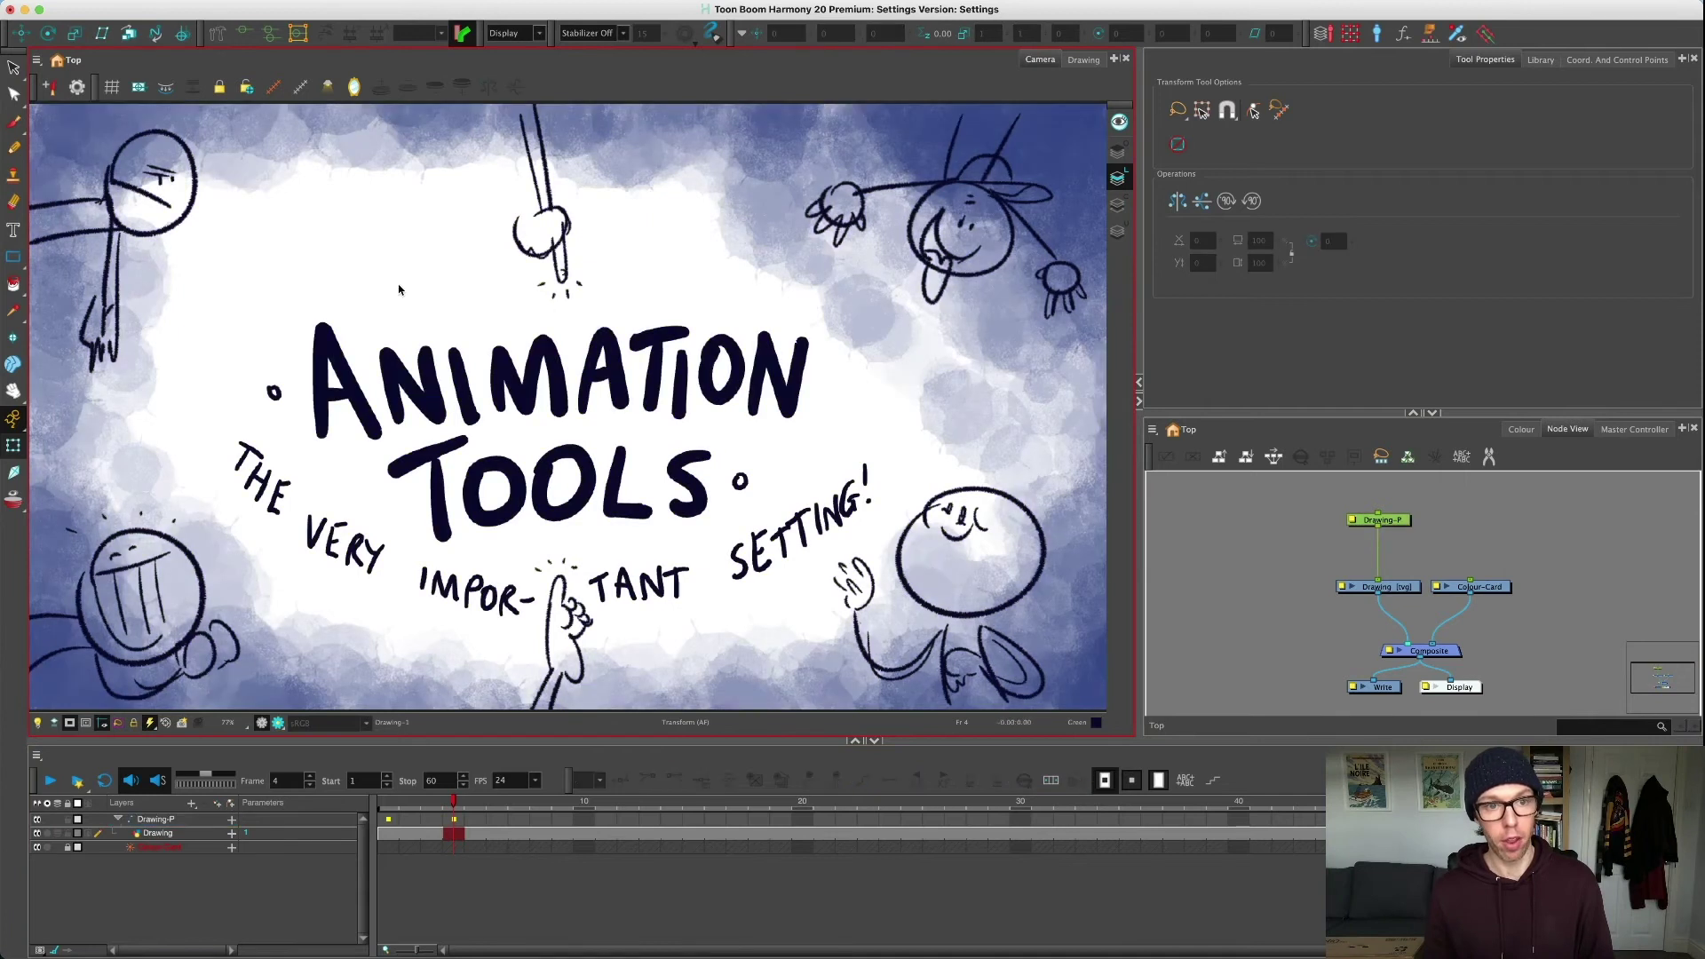
click(460, 377)
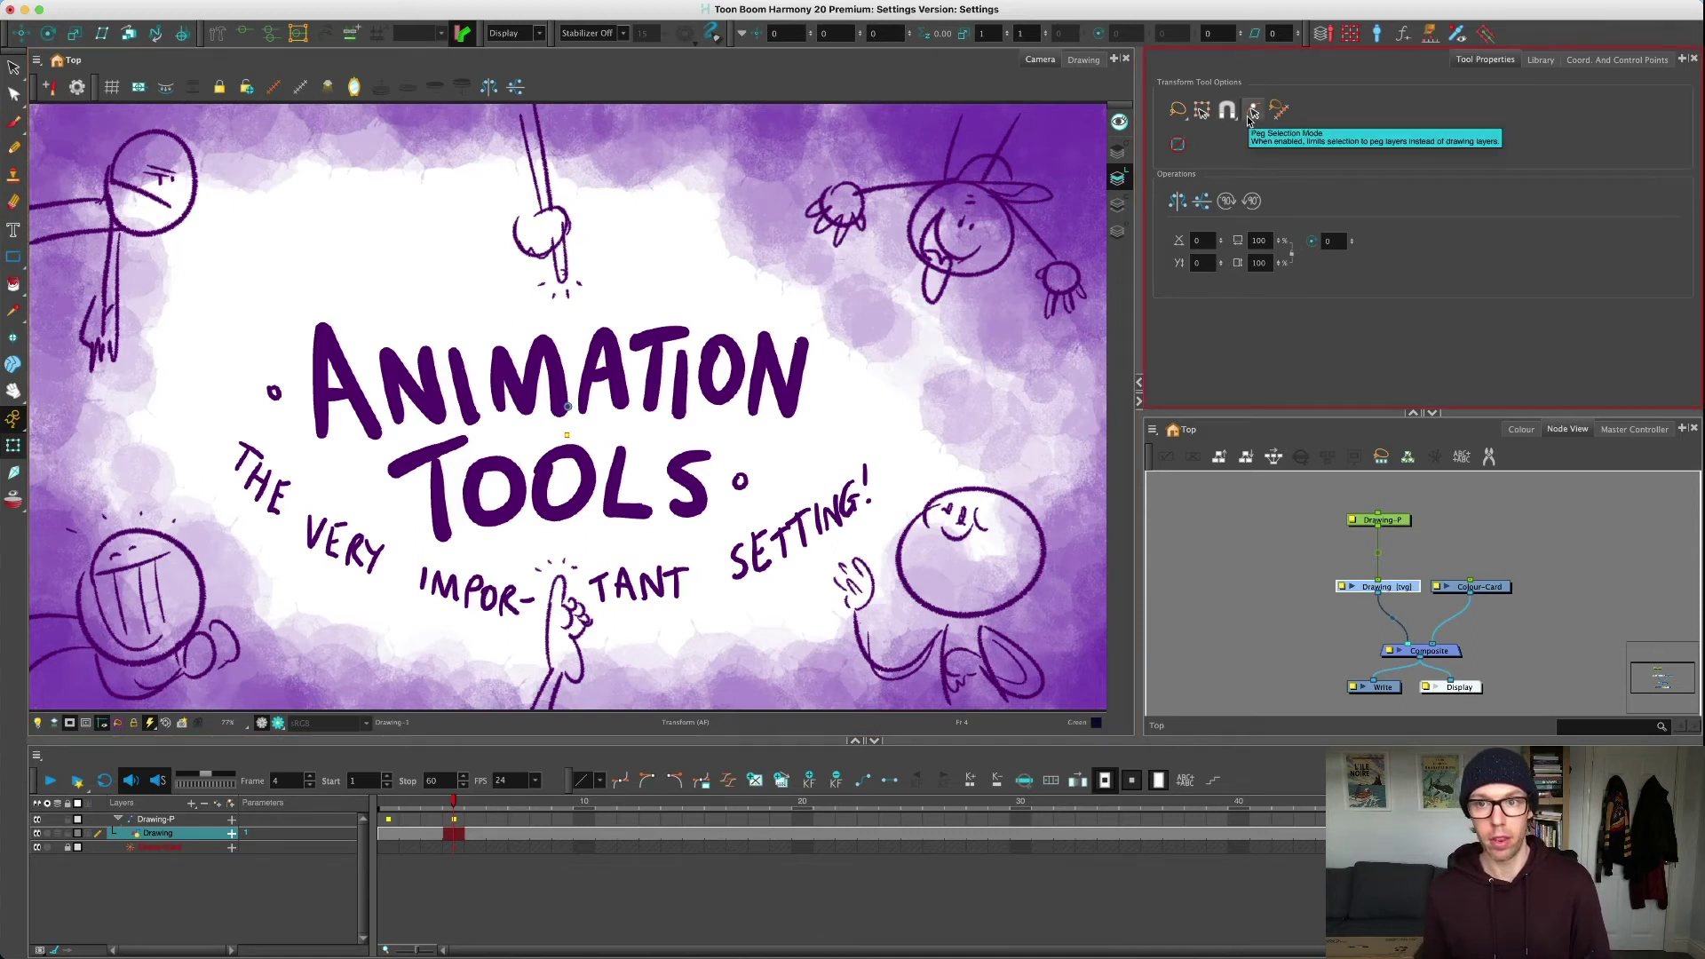
Step: Reselect the drawing's artwork and shift it up and to the left
click(355, 304)
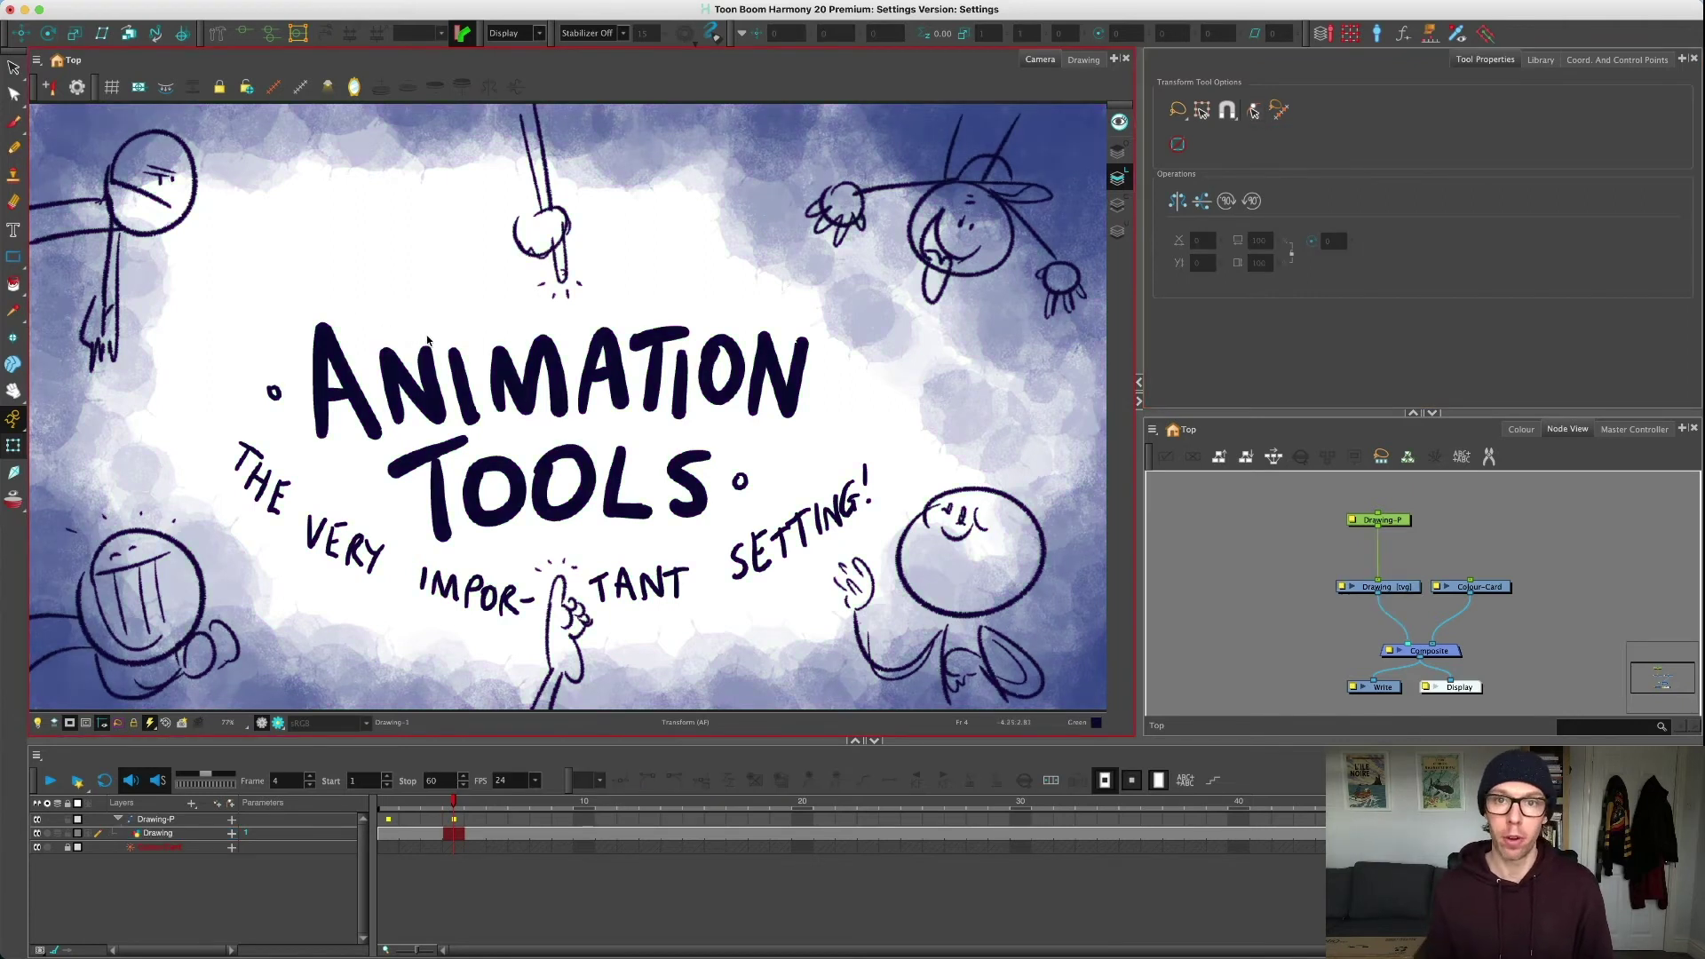
click(464, 375)
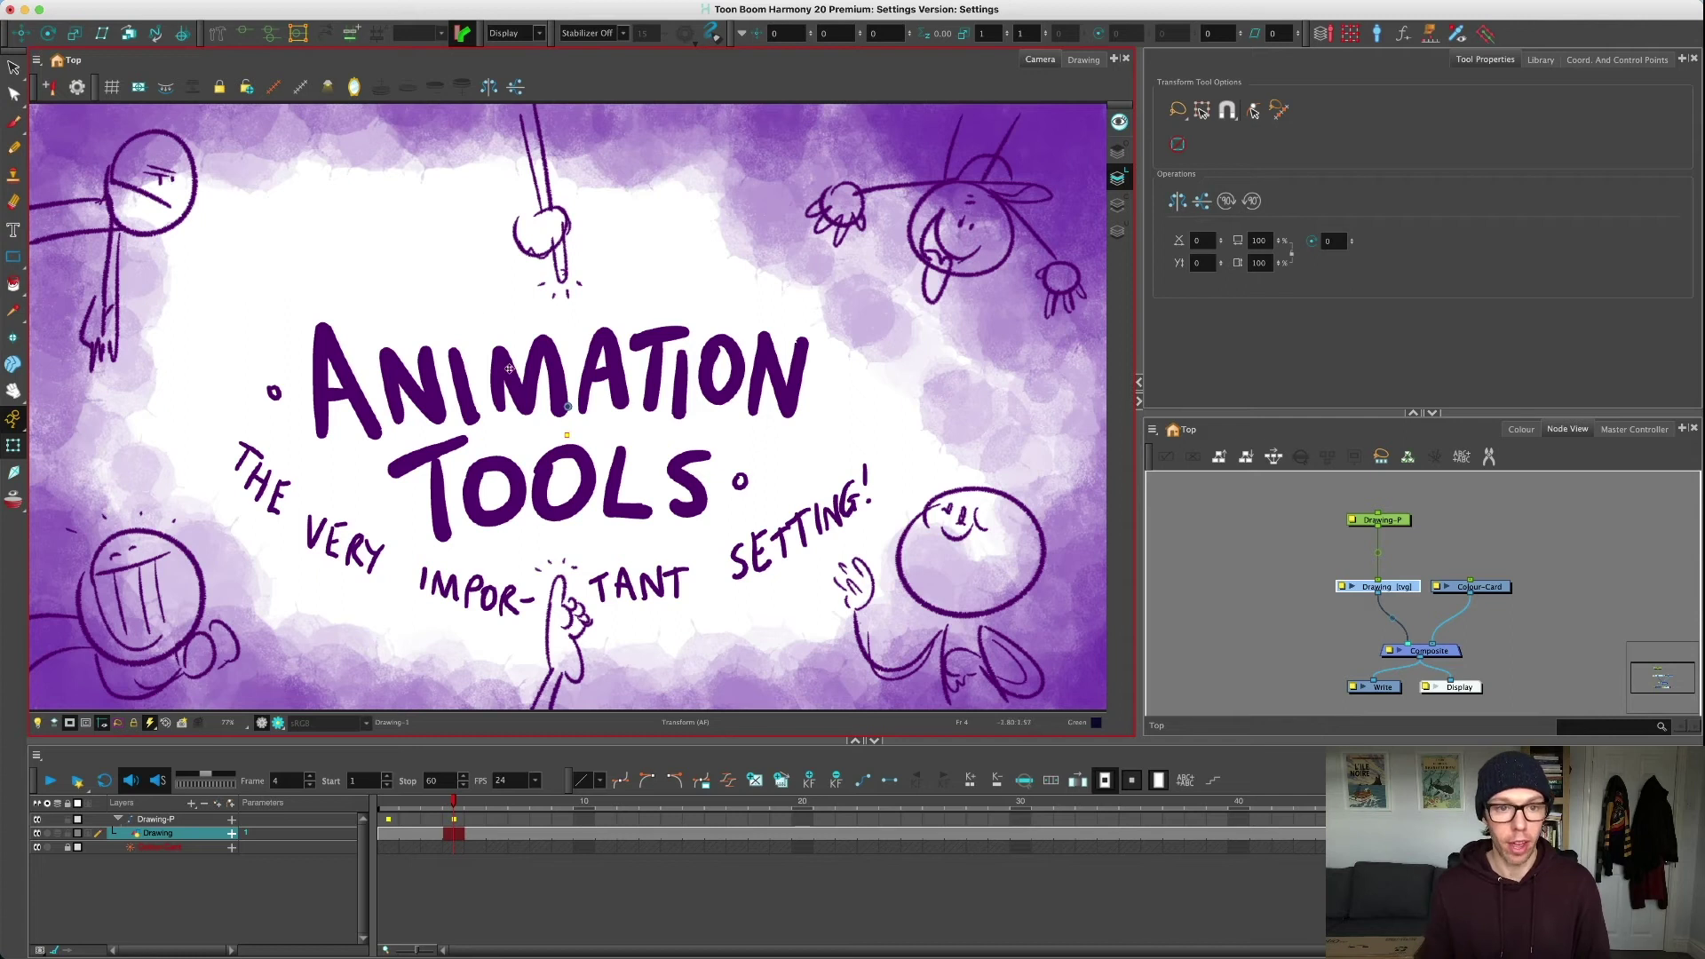
drag(508, 369, 469, 358)
Step: At frame 4, drag the Drawing-P peg right, then the Drawing layer's artwork left
click(444, 866)
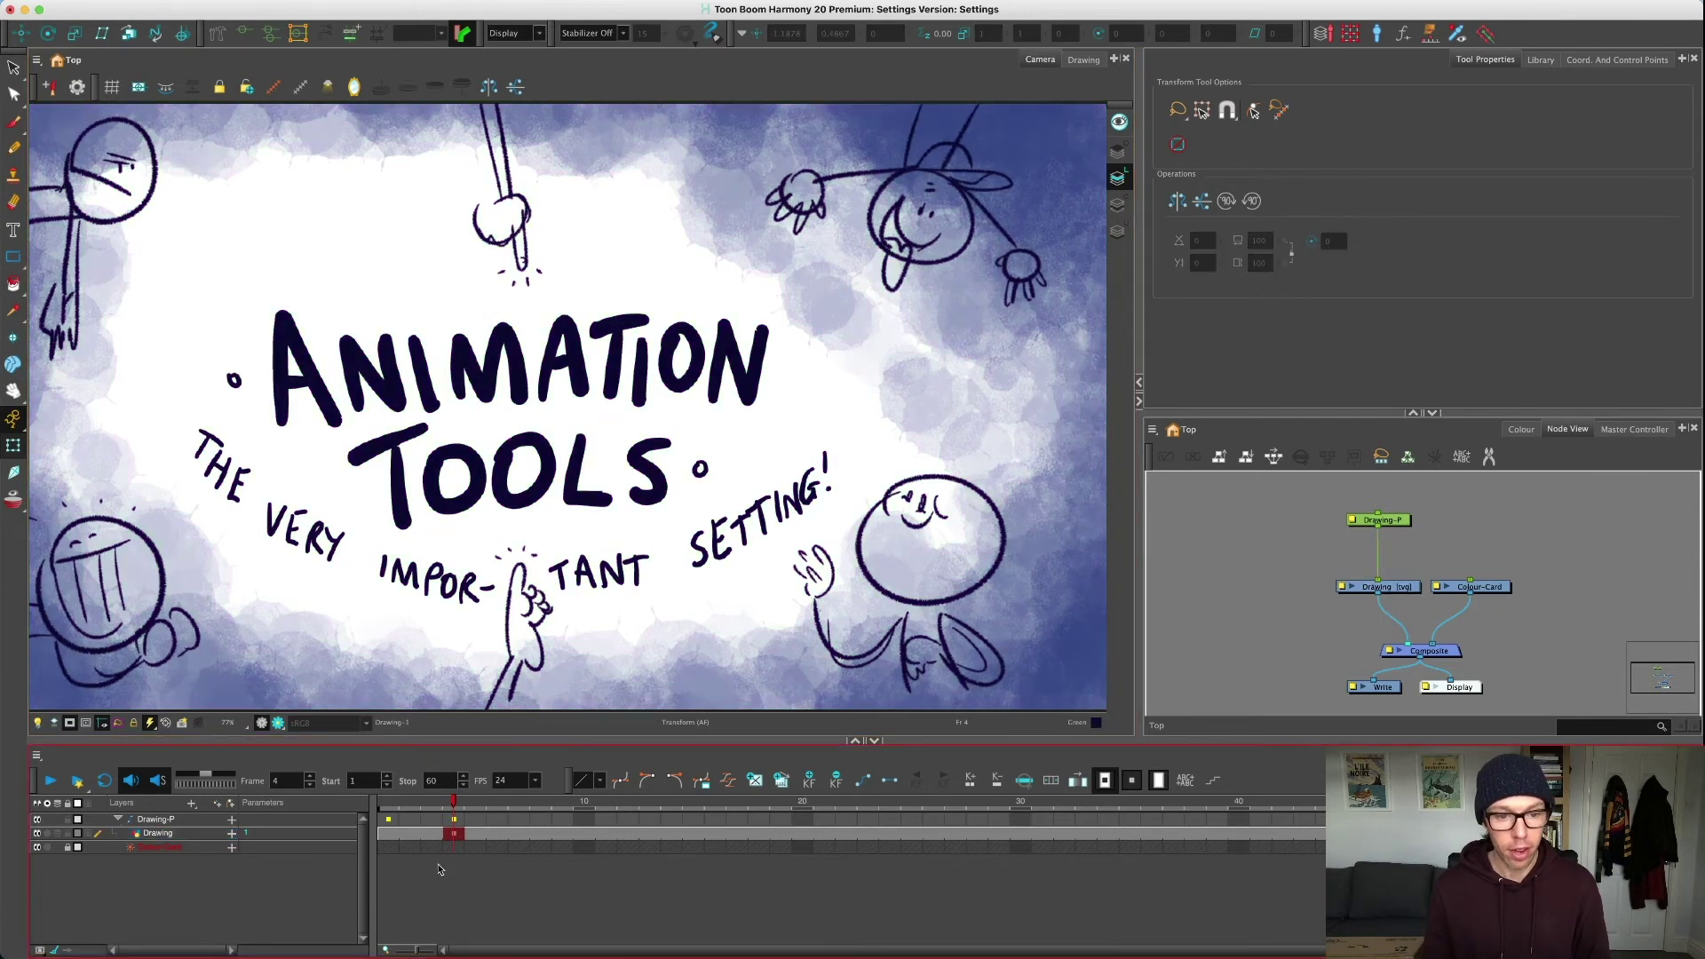
click(472, 834)
click(454, 819)
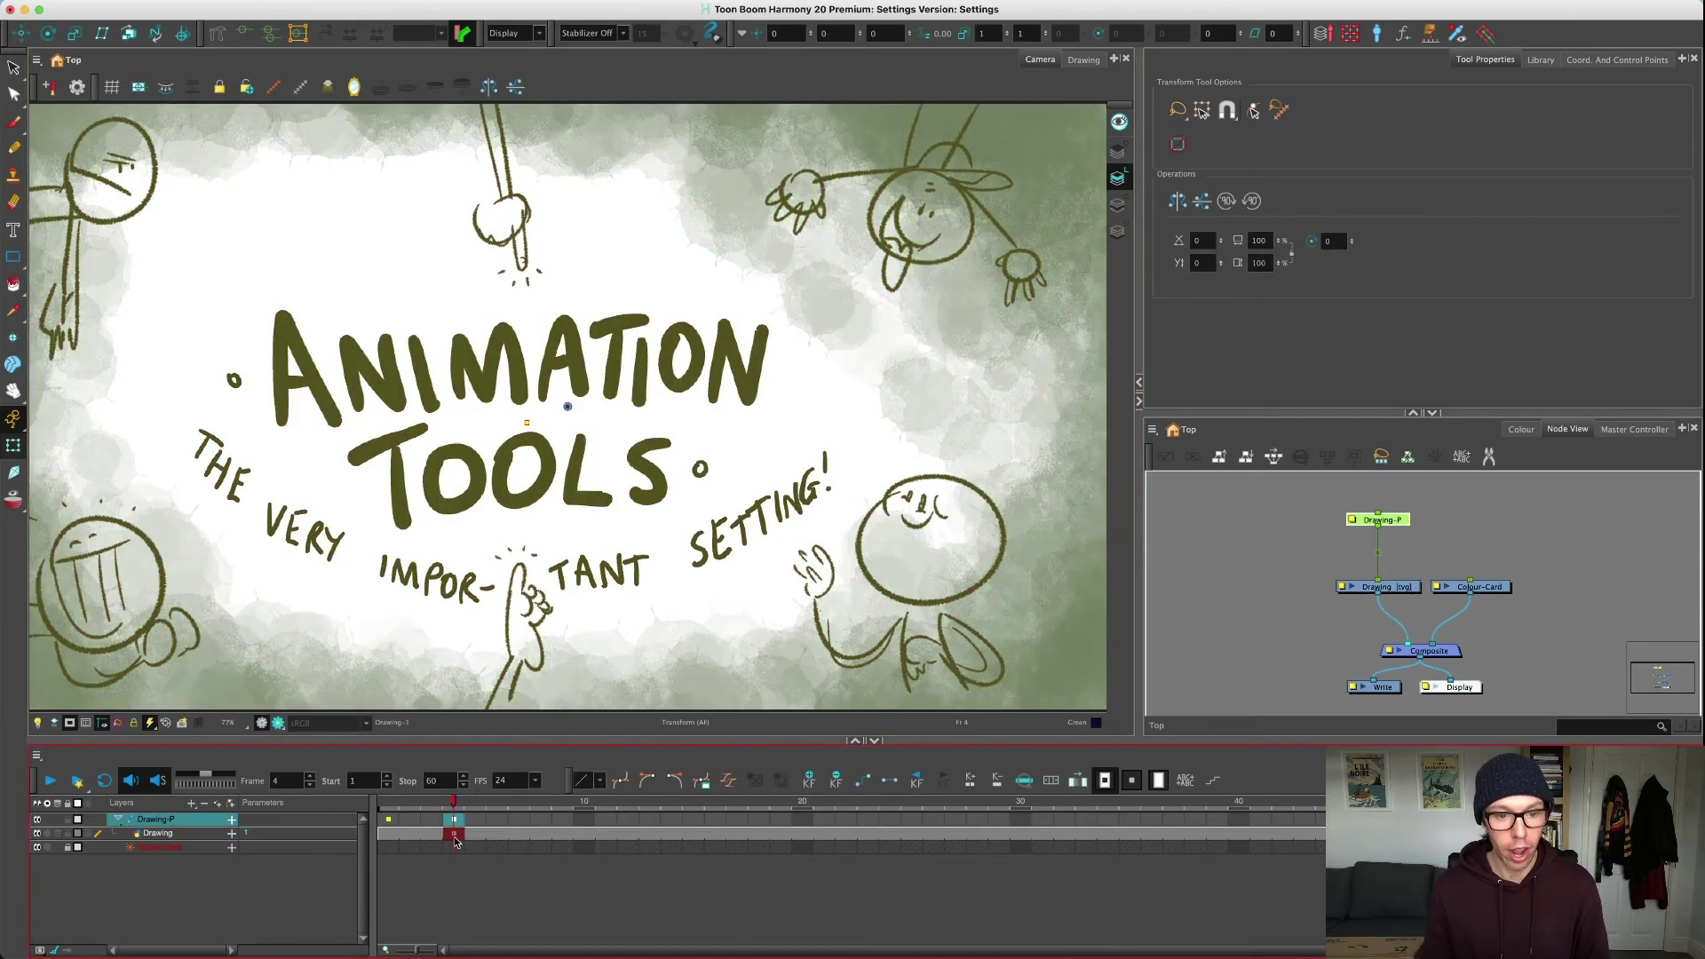
drag(493, 364, 642, 371)
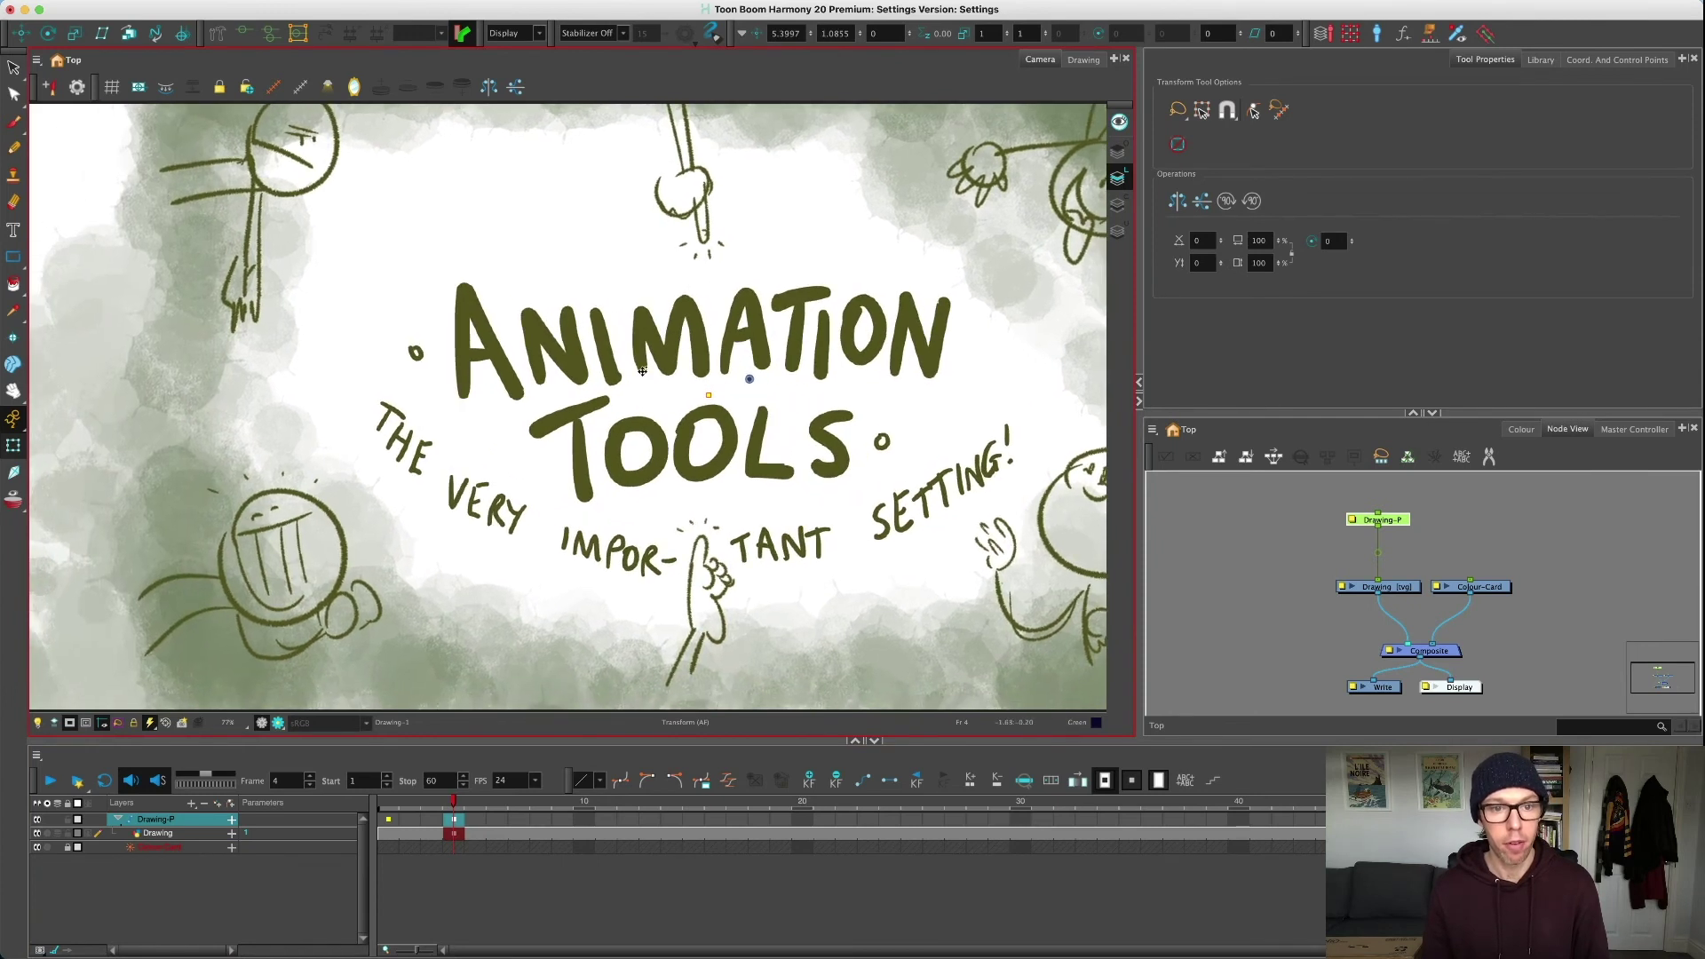
click(453, 834)
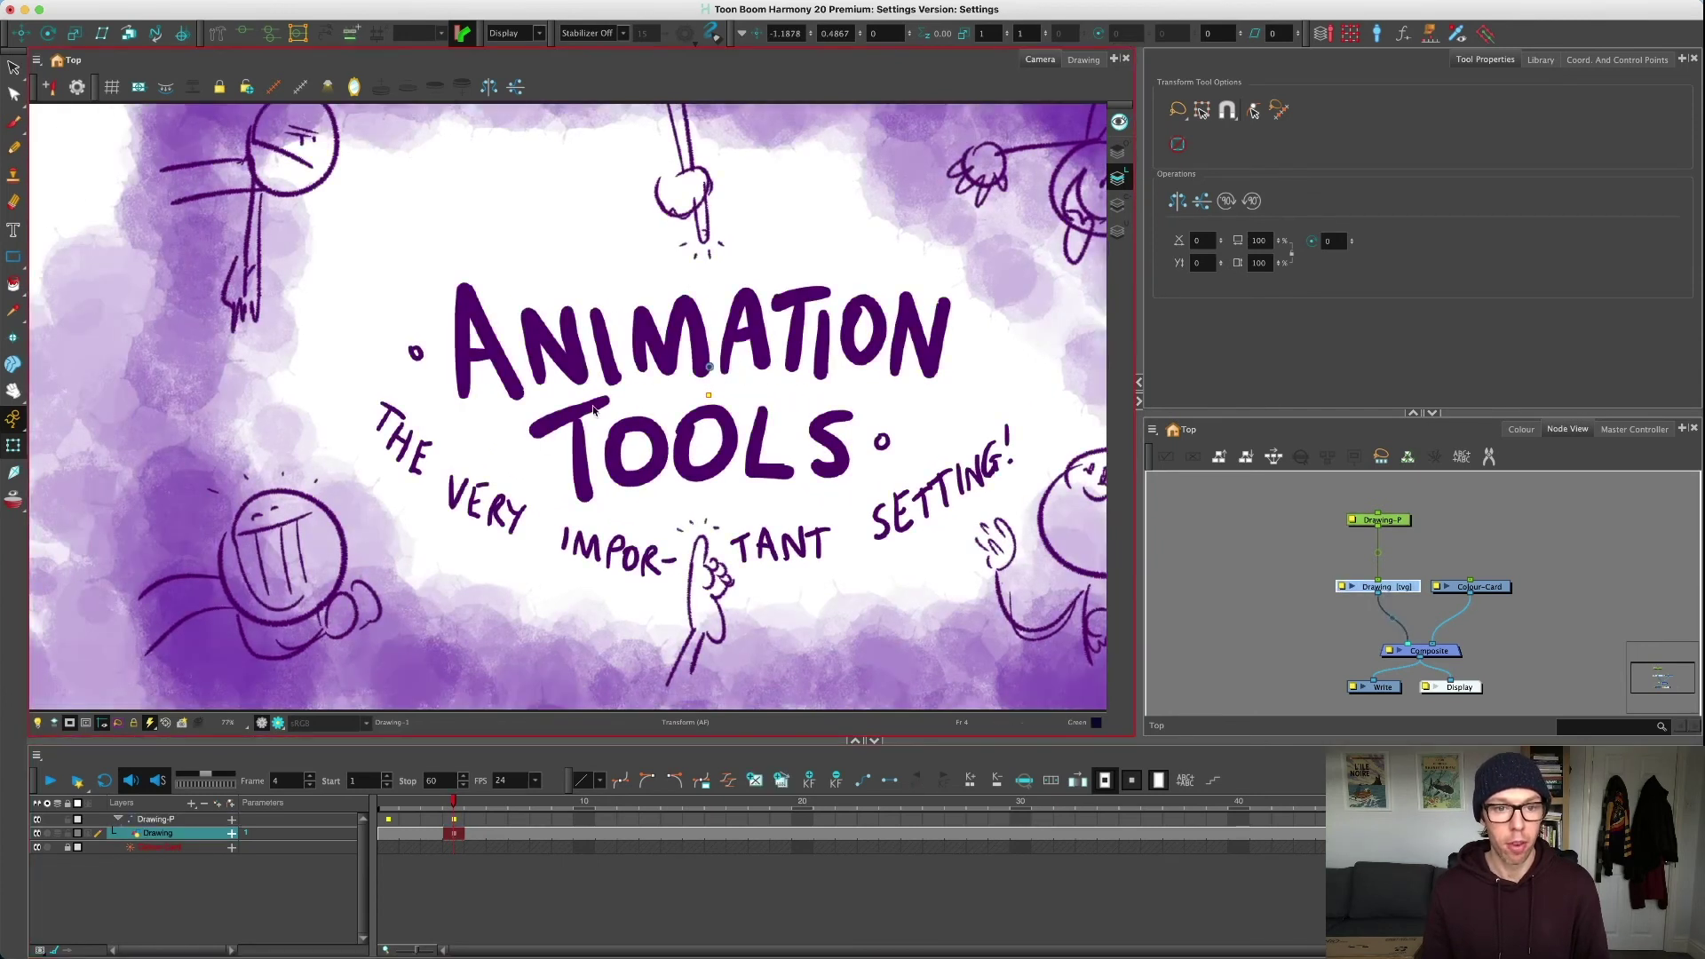
drag(580, 416, 392, 419)
click(456, 836)
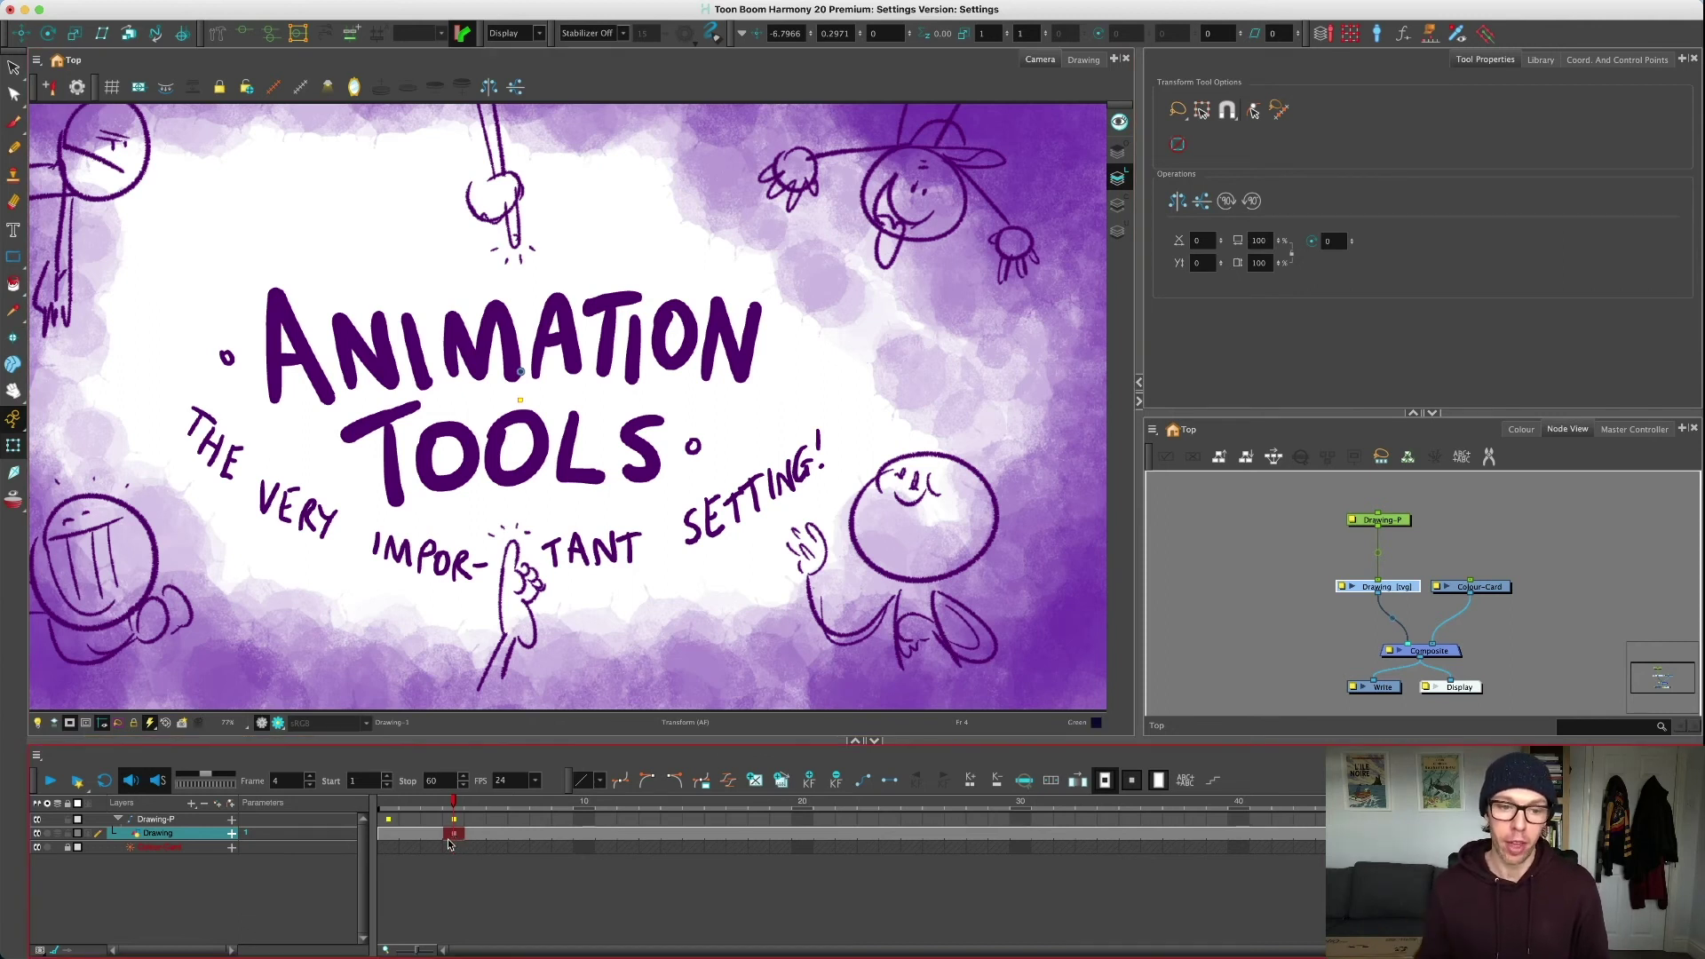
Step: Scrub through frames 6, 3, 4 and 2 to compare the Drawing layer's pose
click(492, 838)
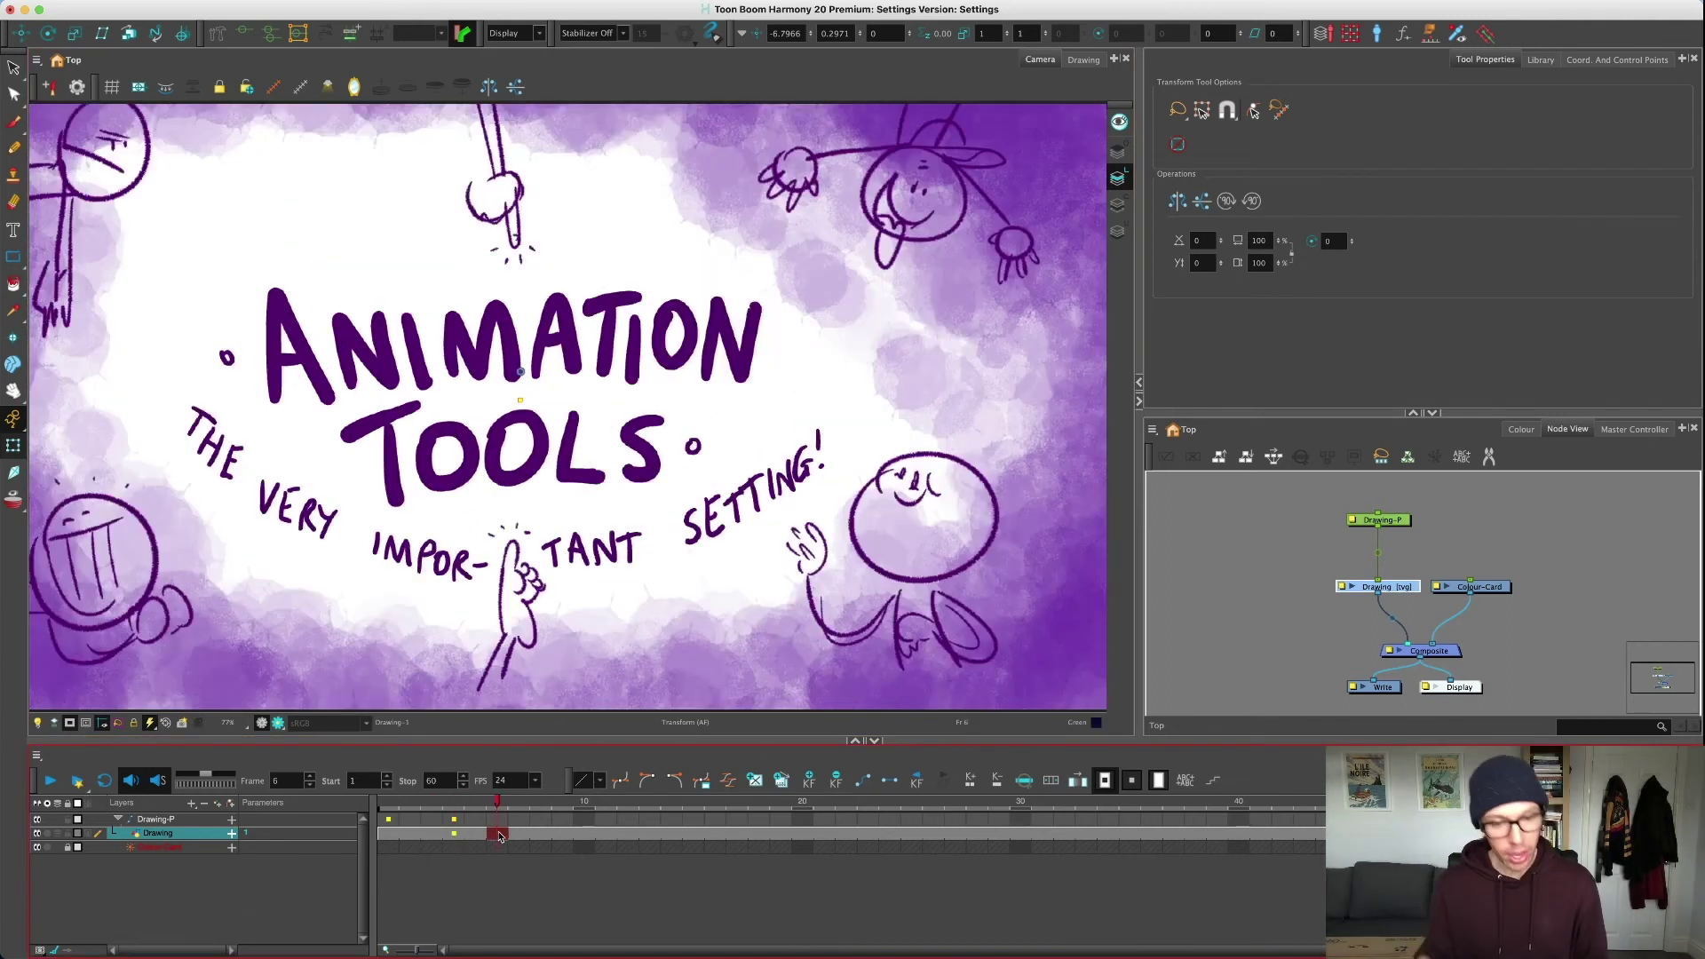
click(439, 835)
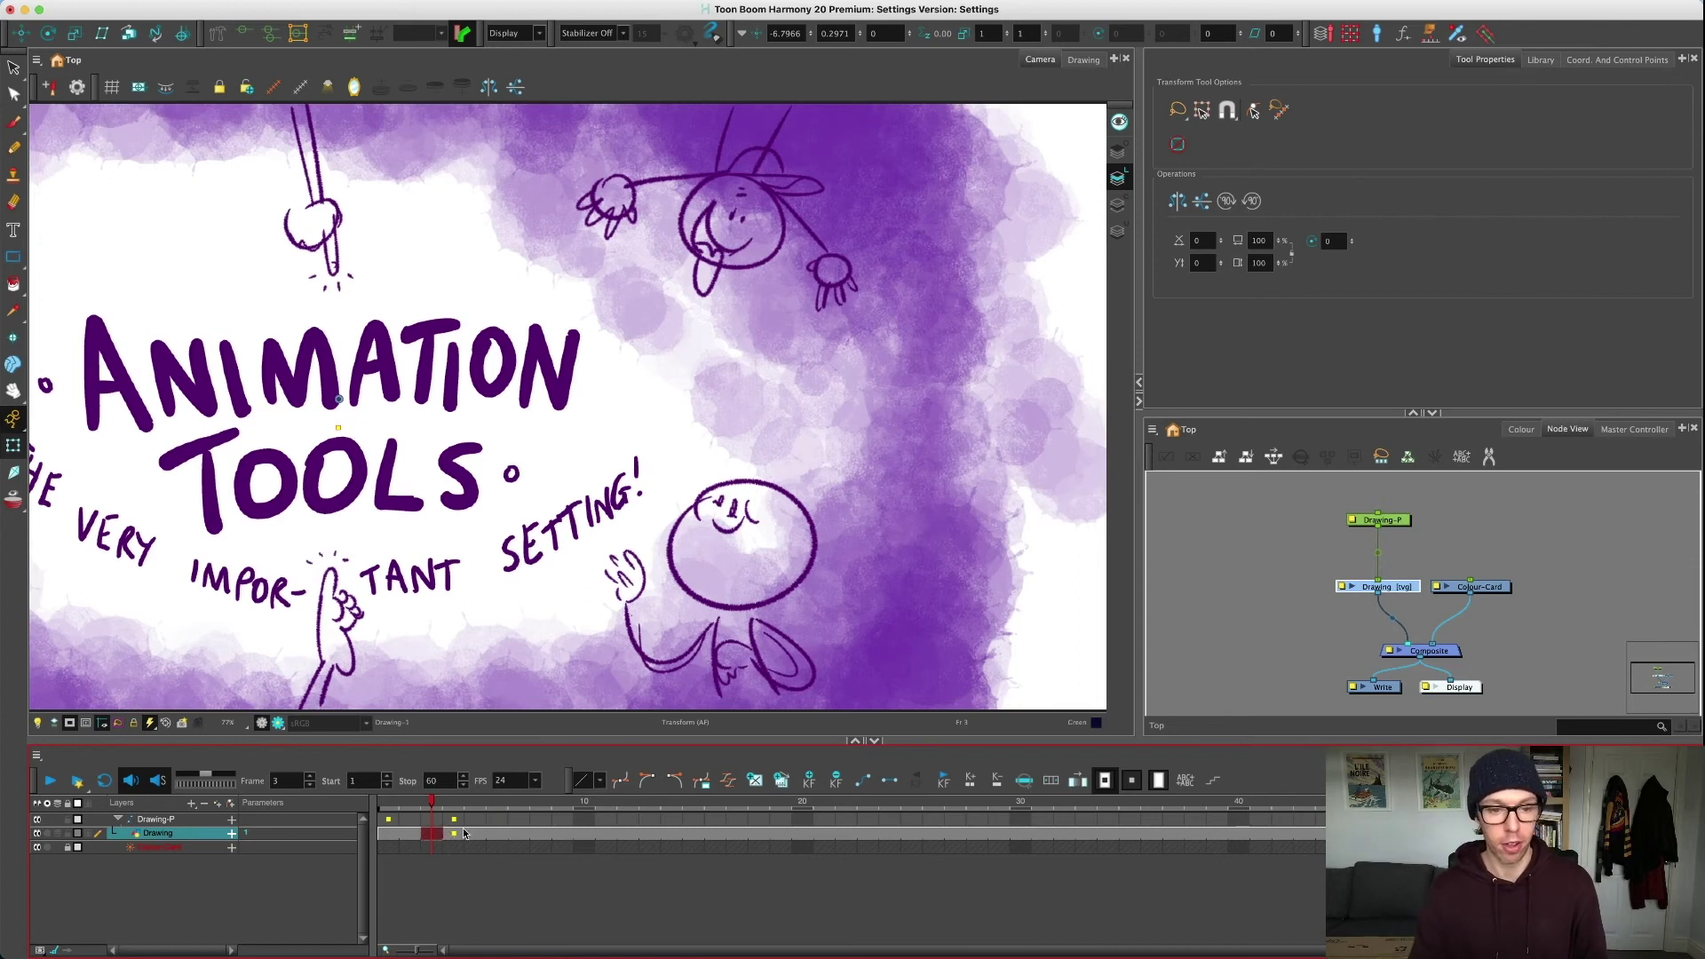
click(454, 820)
click(410, 833)
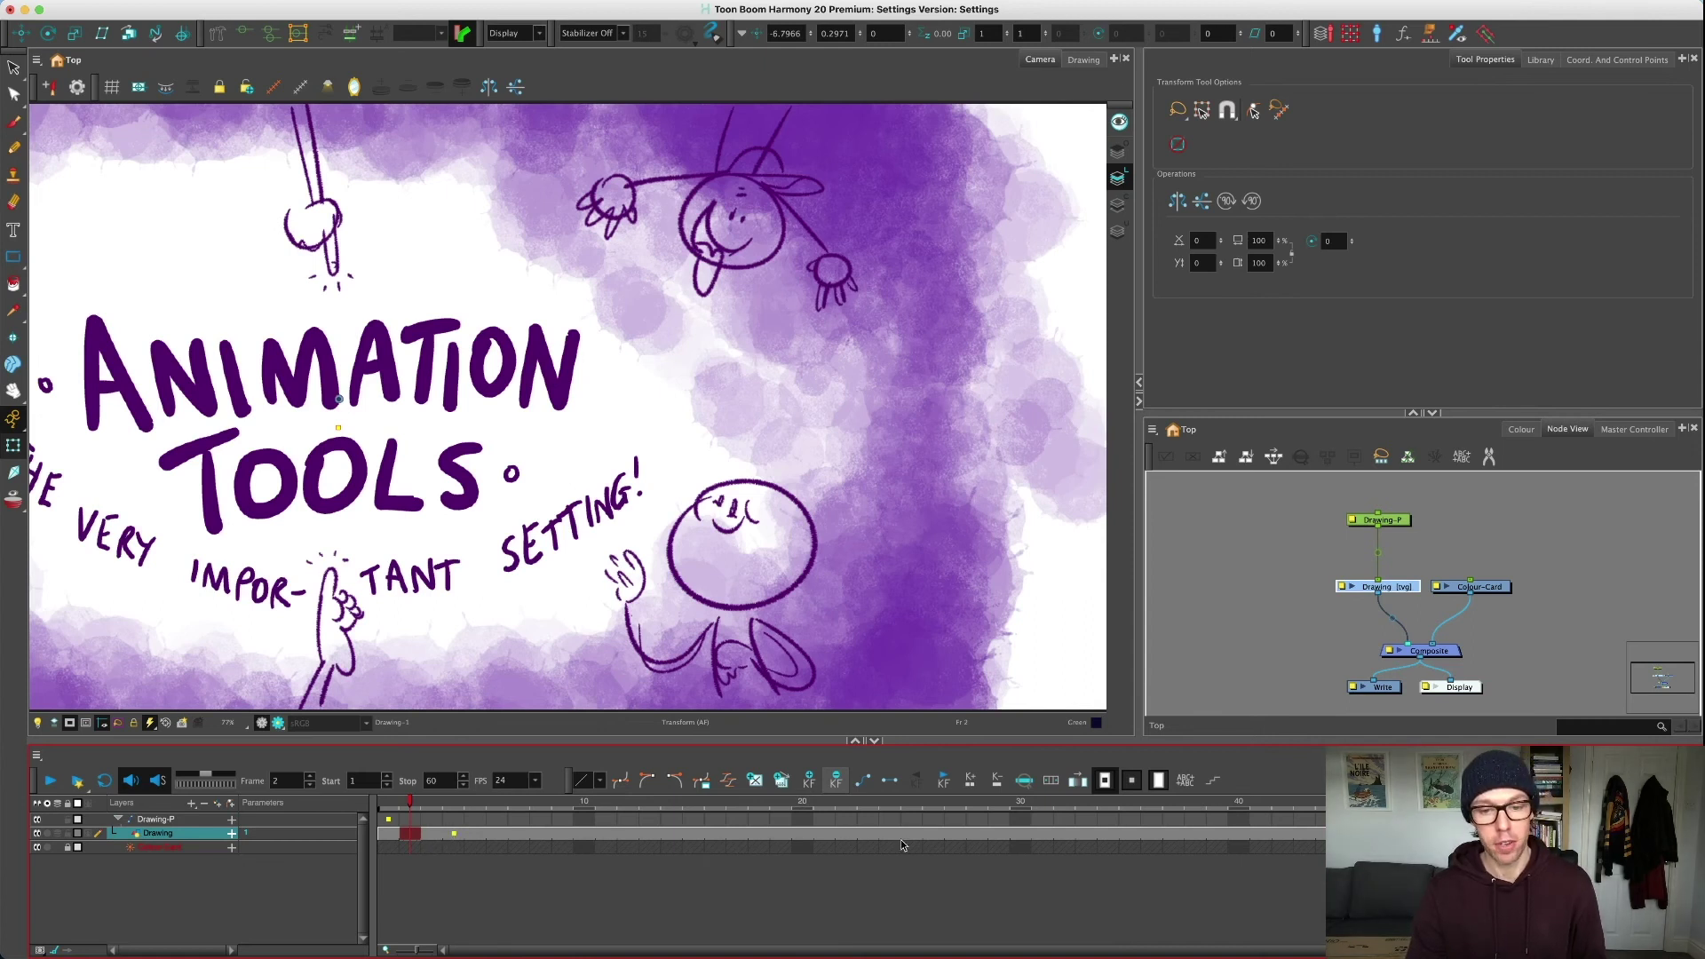
Step: Select all of the Drawing layer's frames and reset its position to zero
drag(901, 840, 422, 835)
click(394, 836)
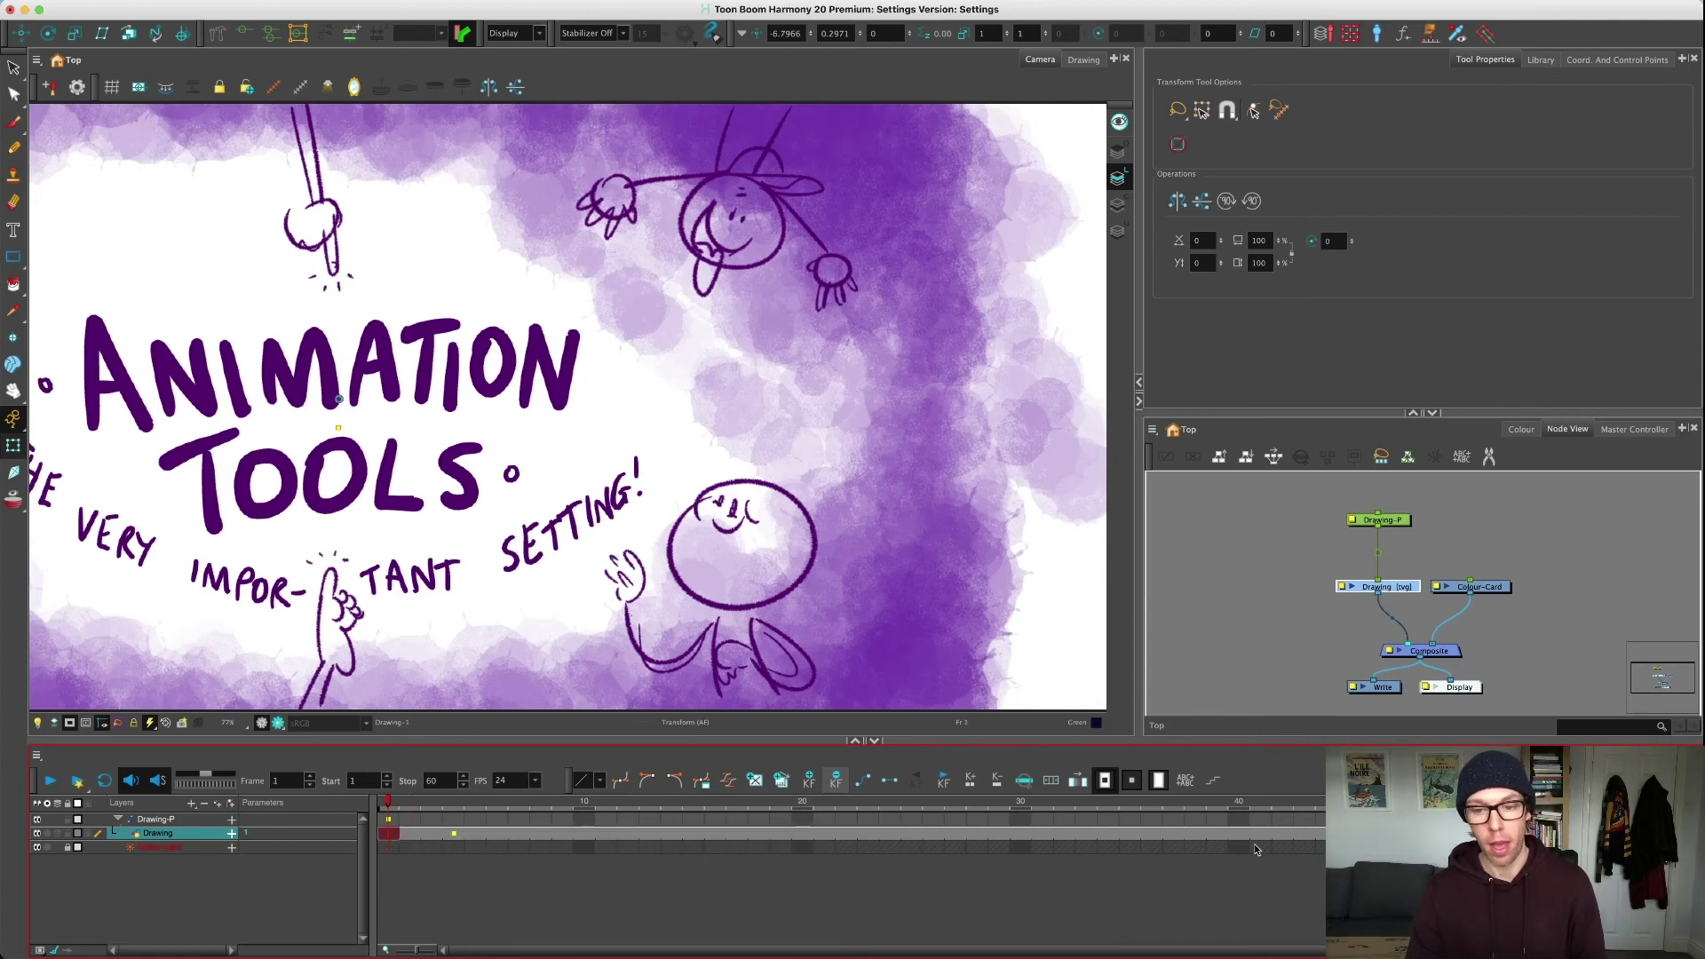
shift+click(1304, 839)
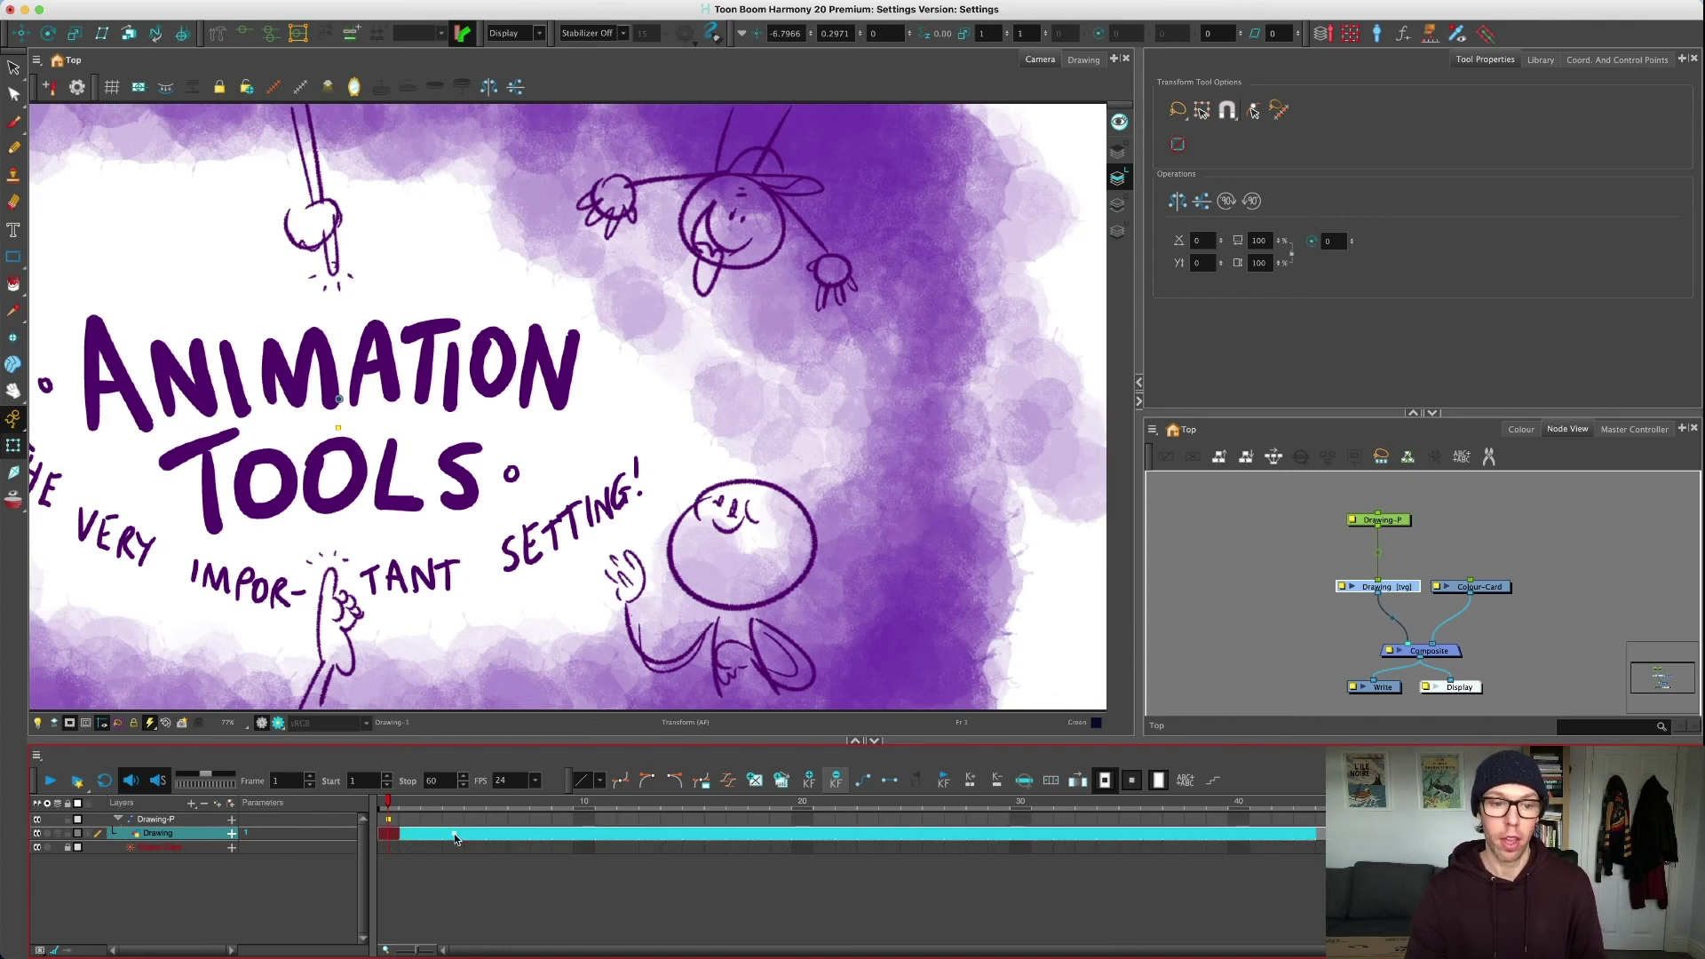
click(835, 782)
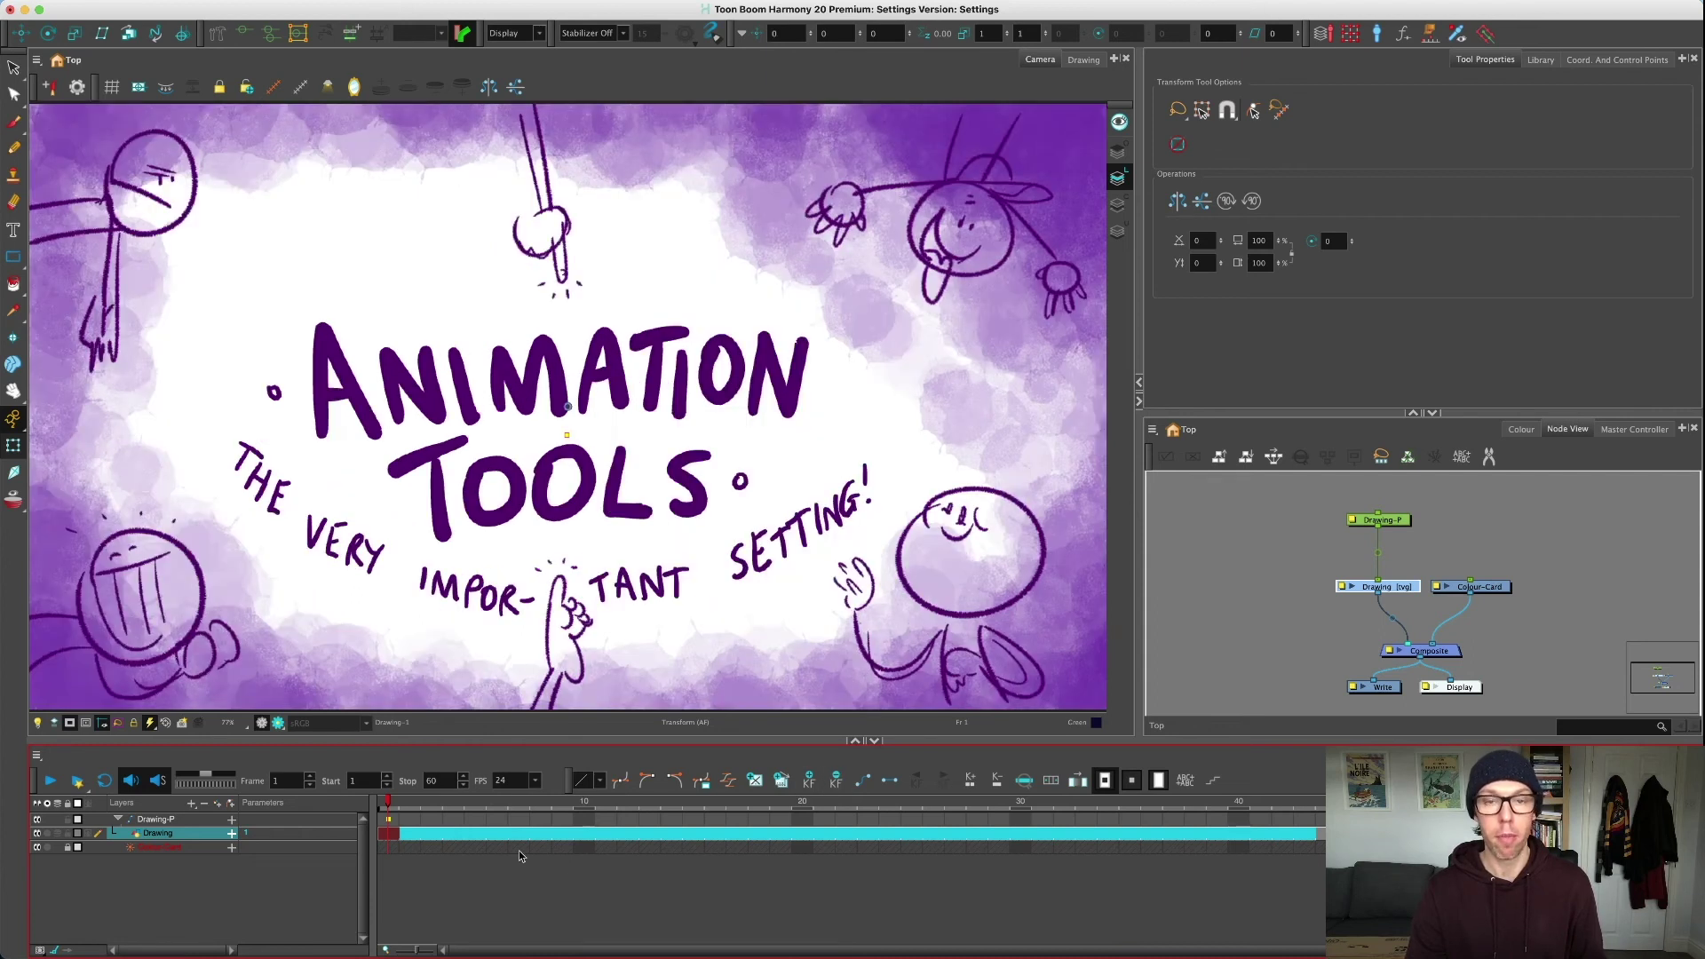
Step: Go to frame 6 on the Drawing-P peg in the Timeline
click(497, 819)
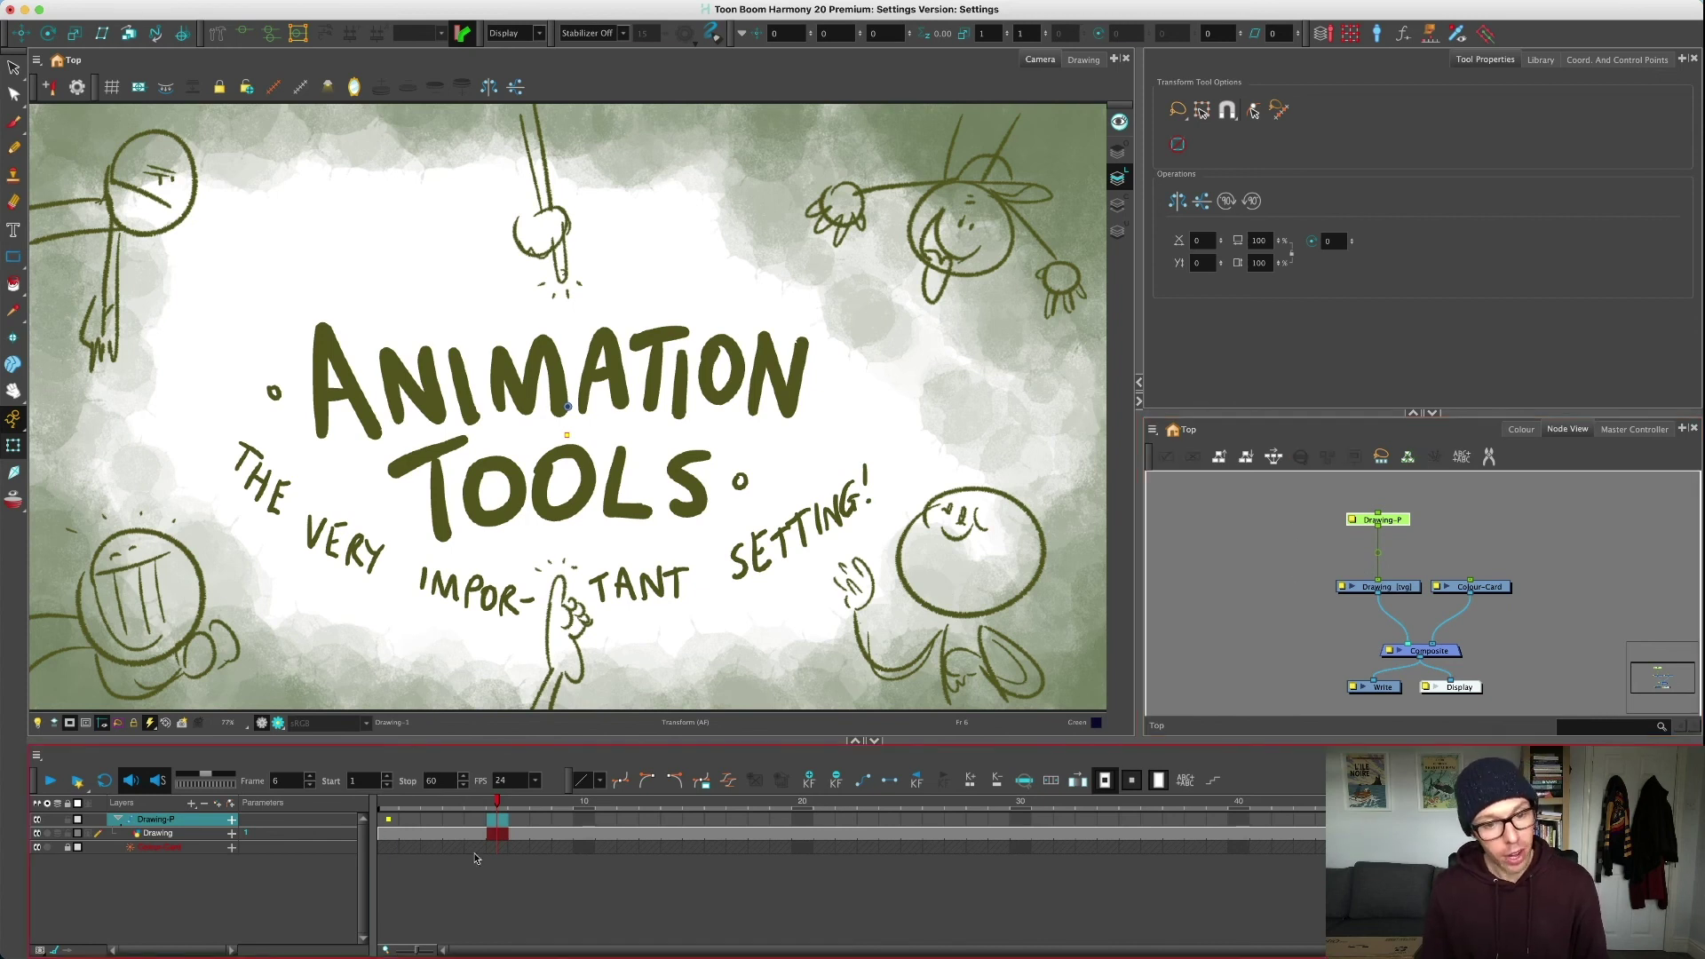
Step: Uncheck Animate Using Animation Tools in the Drawing layer's properties and close them
click(1342, 587)
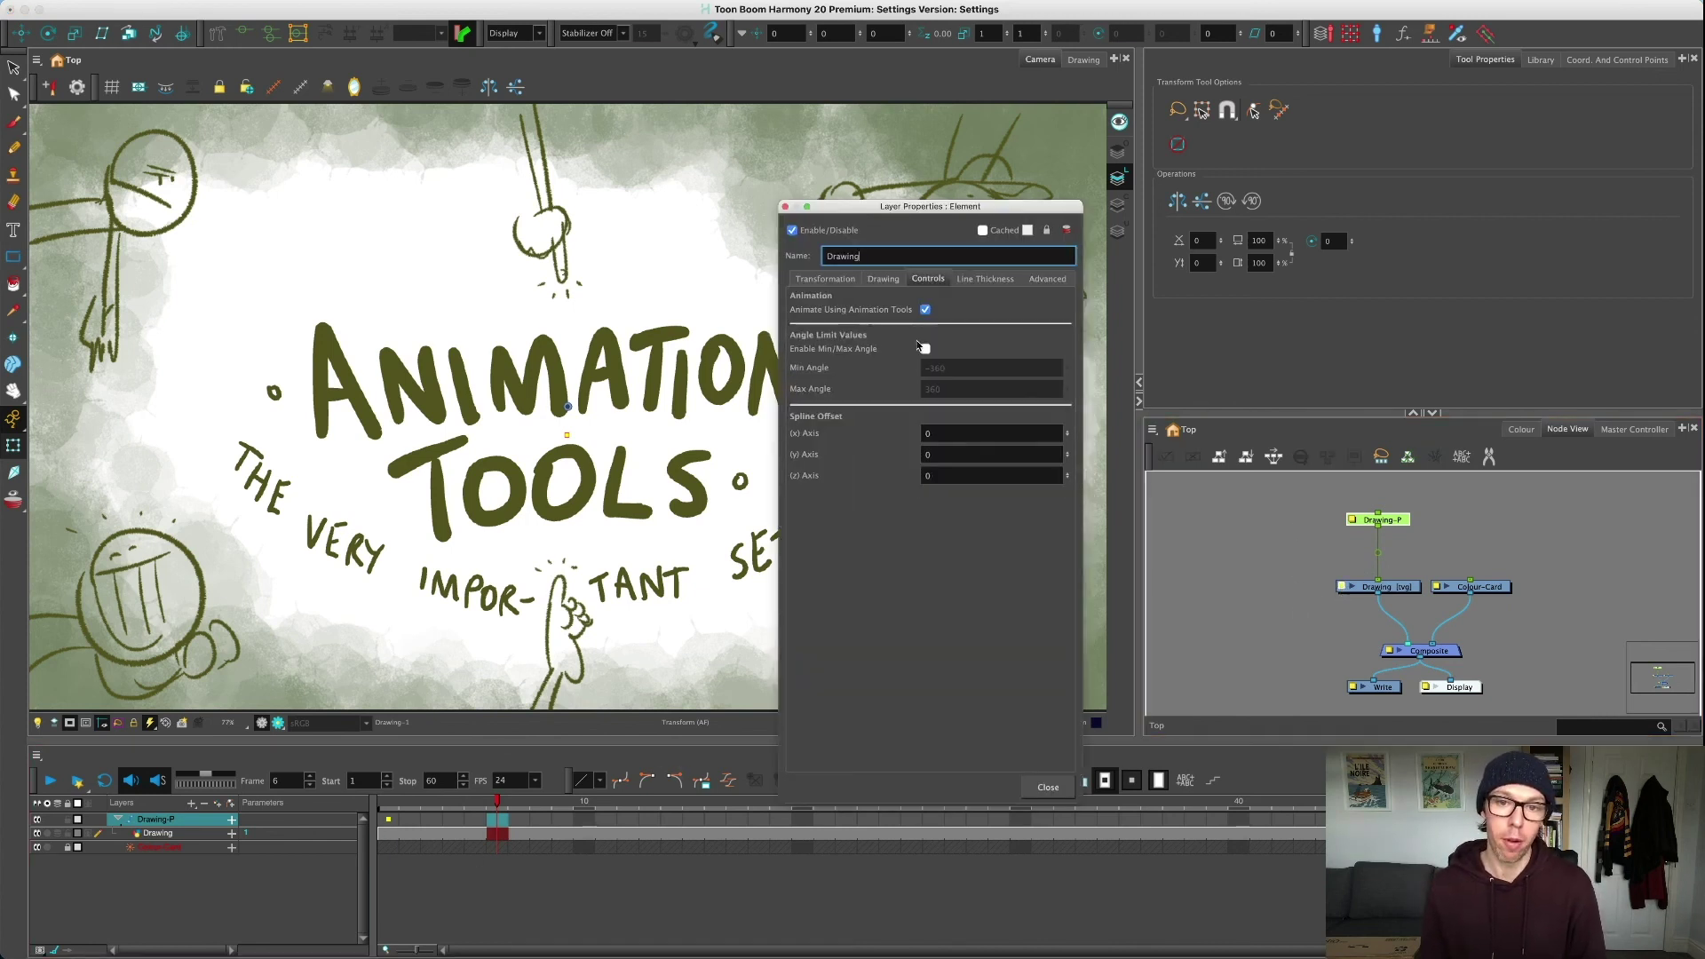
click(926, 309)
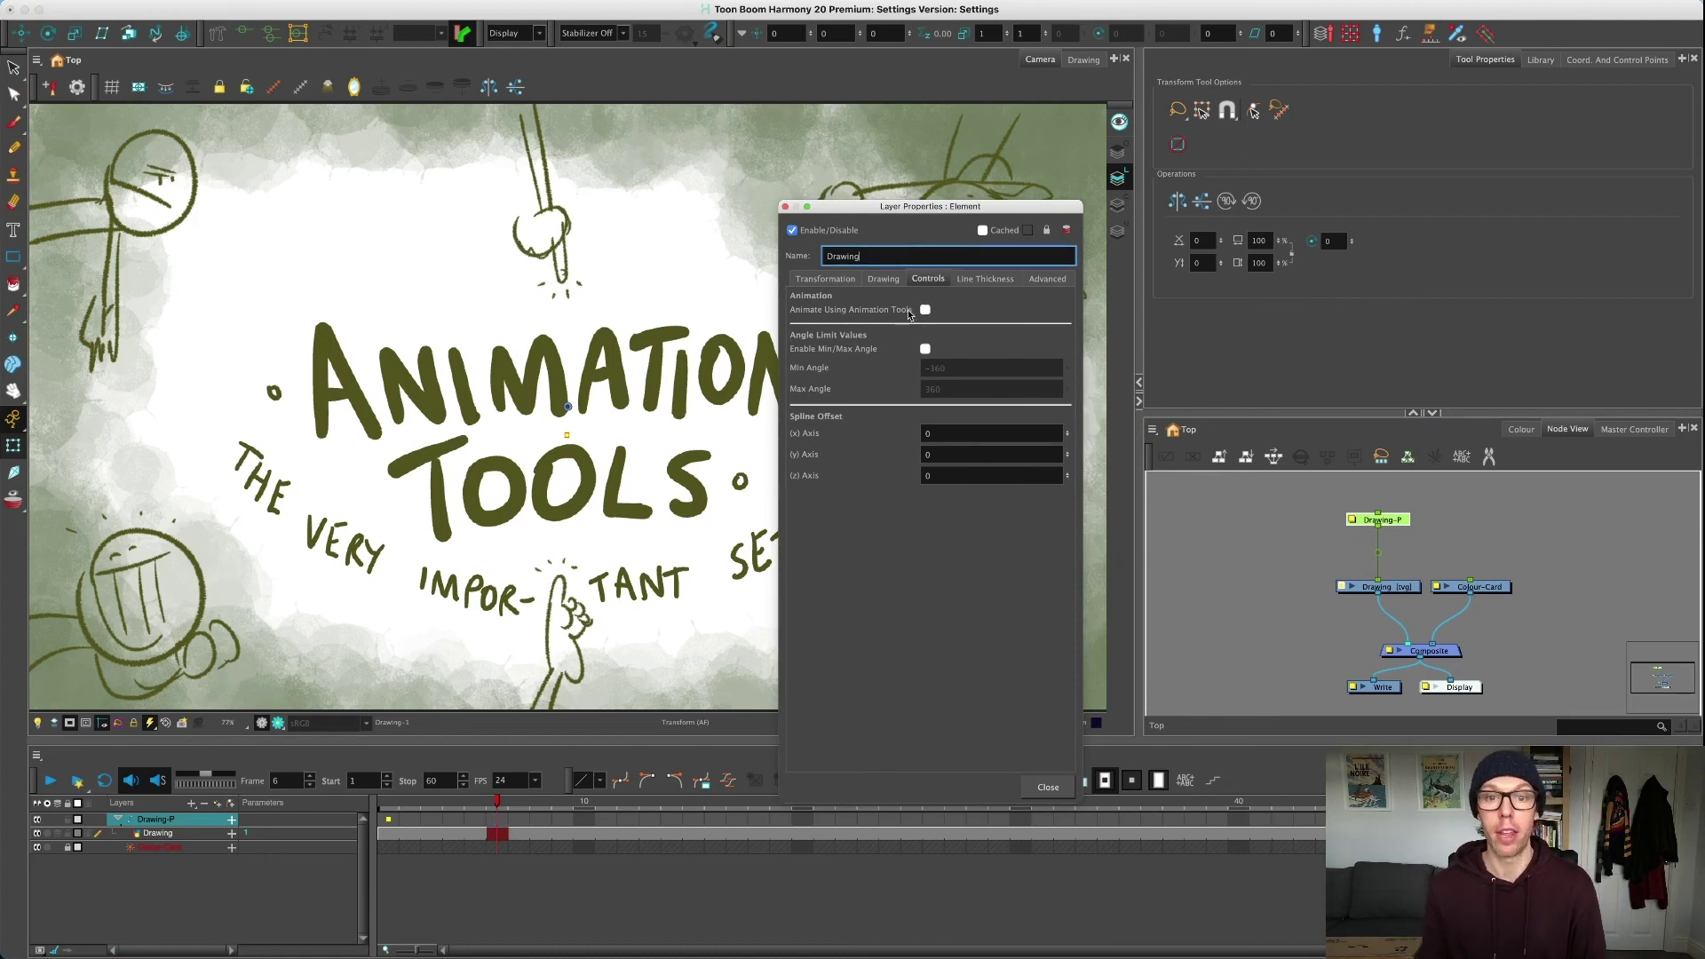
click(1046, 788)
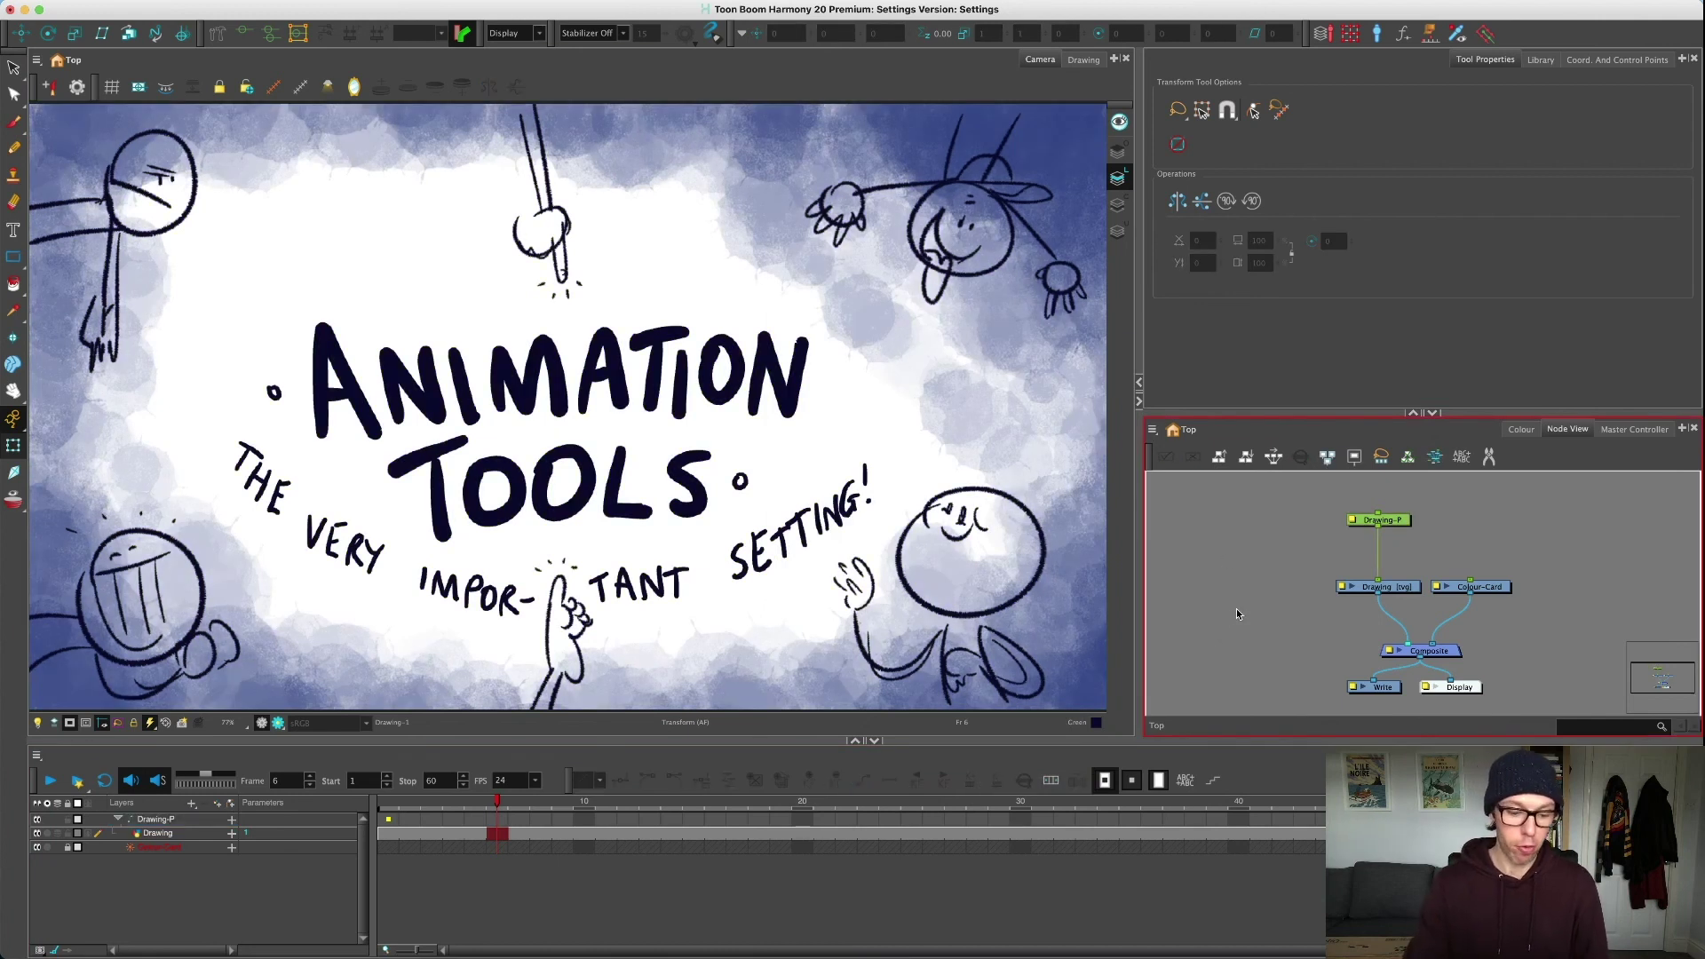
Step: Add a test Drawing_1 layer, inspect its properties, then delete it and confirm
key(super+r)
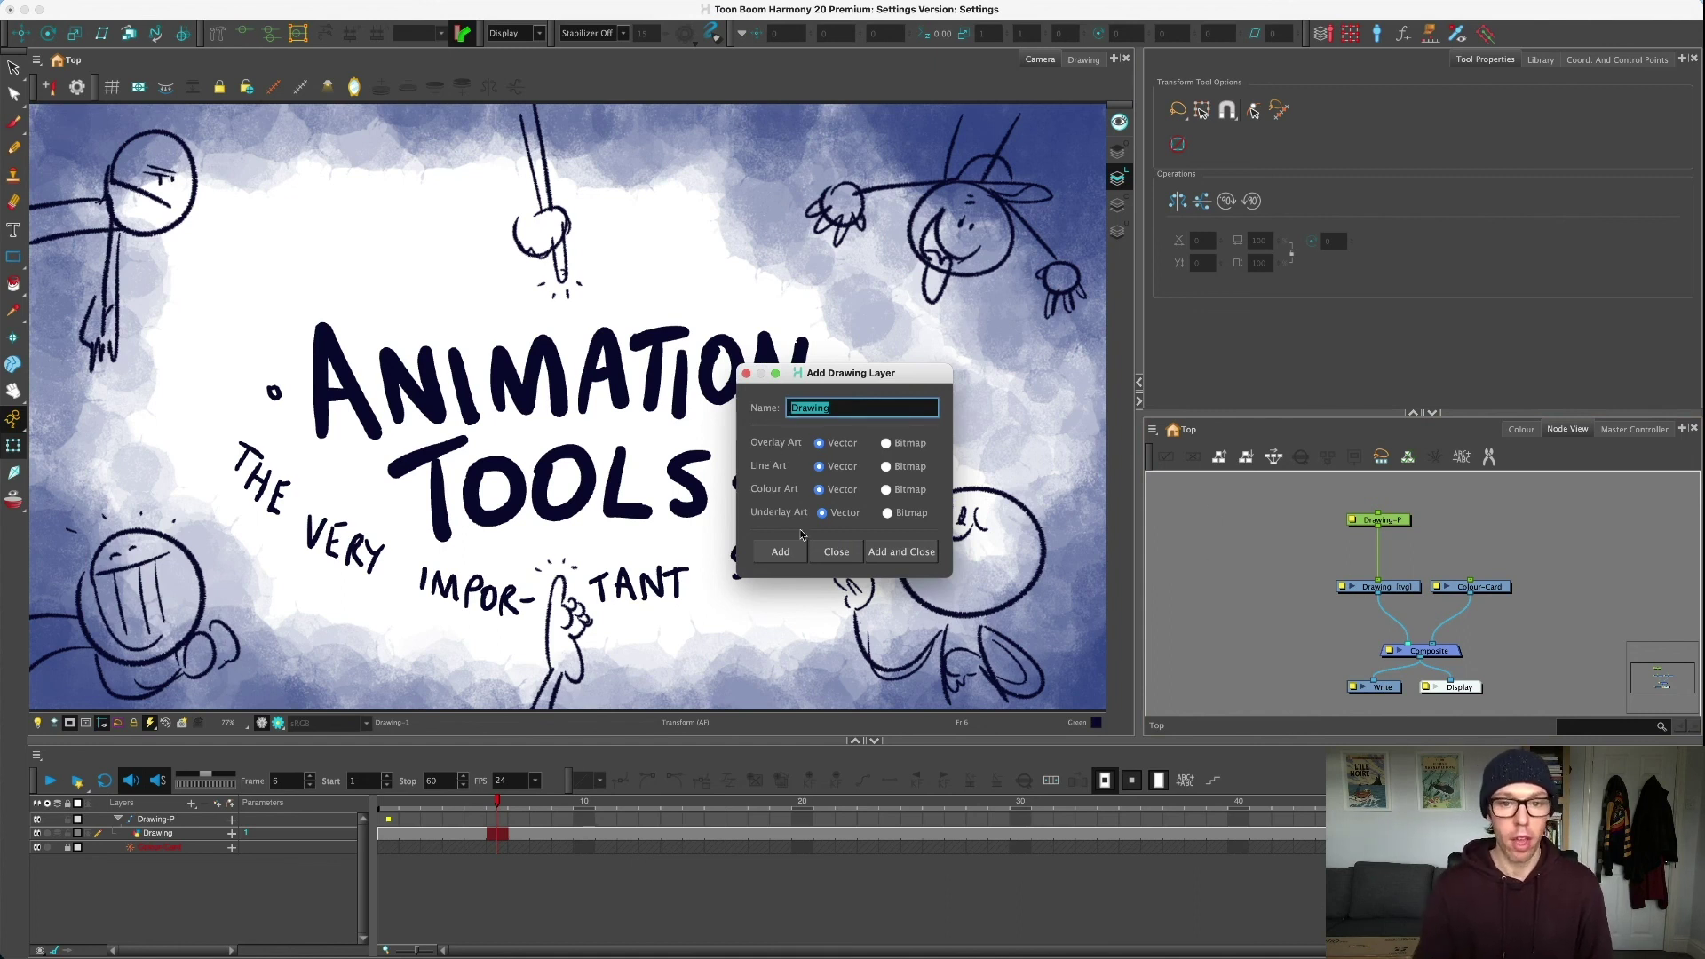
click(892, 554)
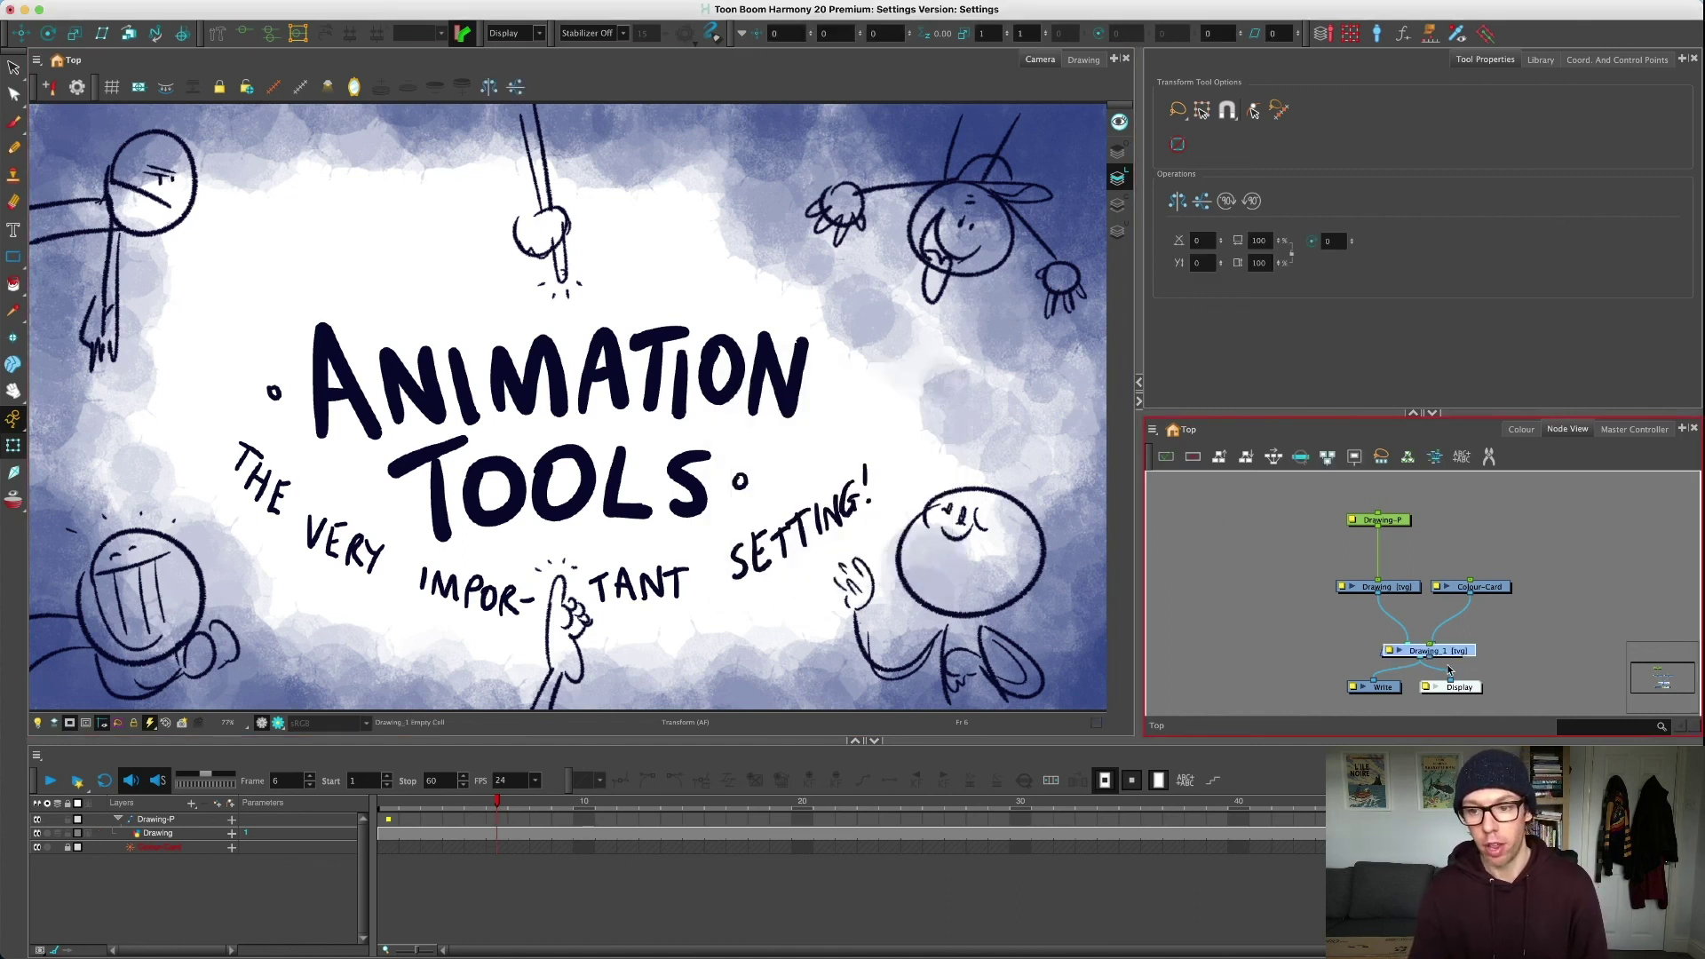
double_click(1311, 595)
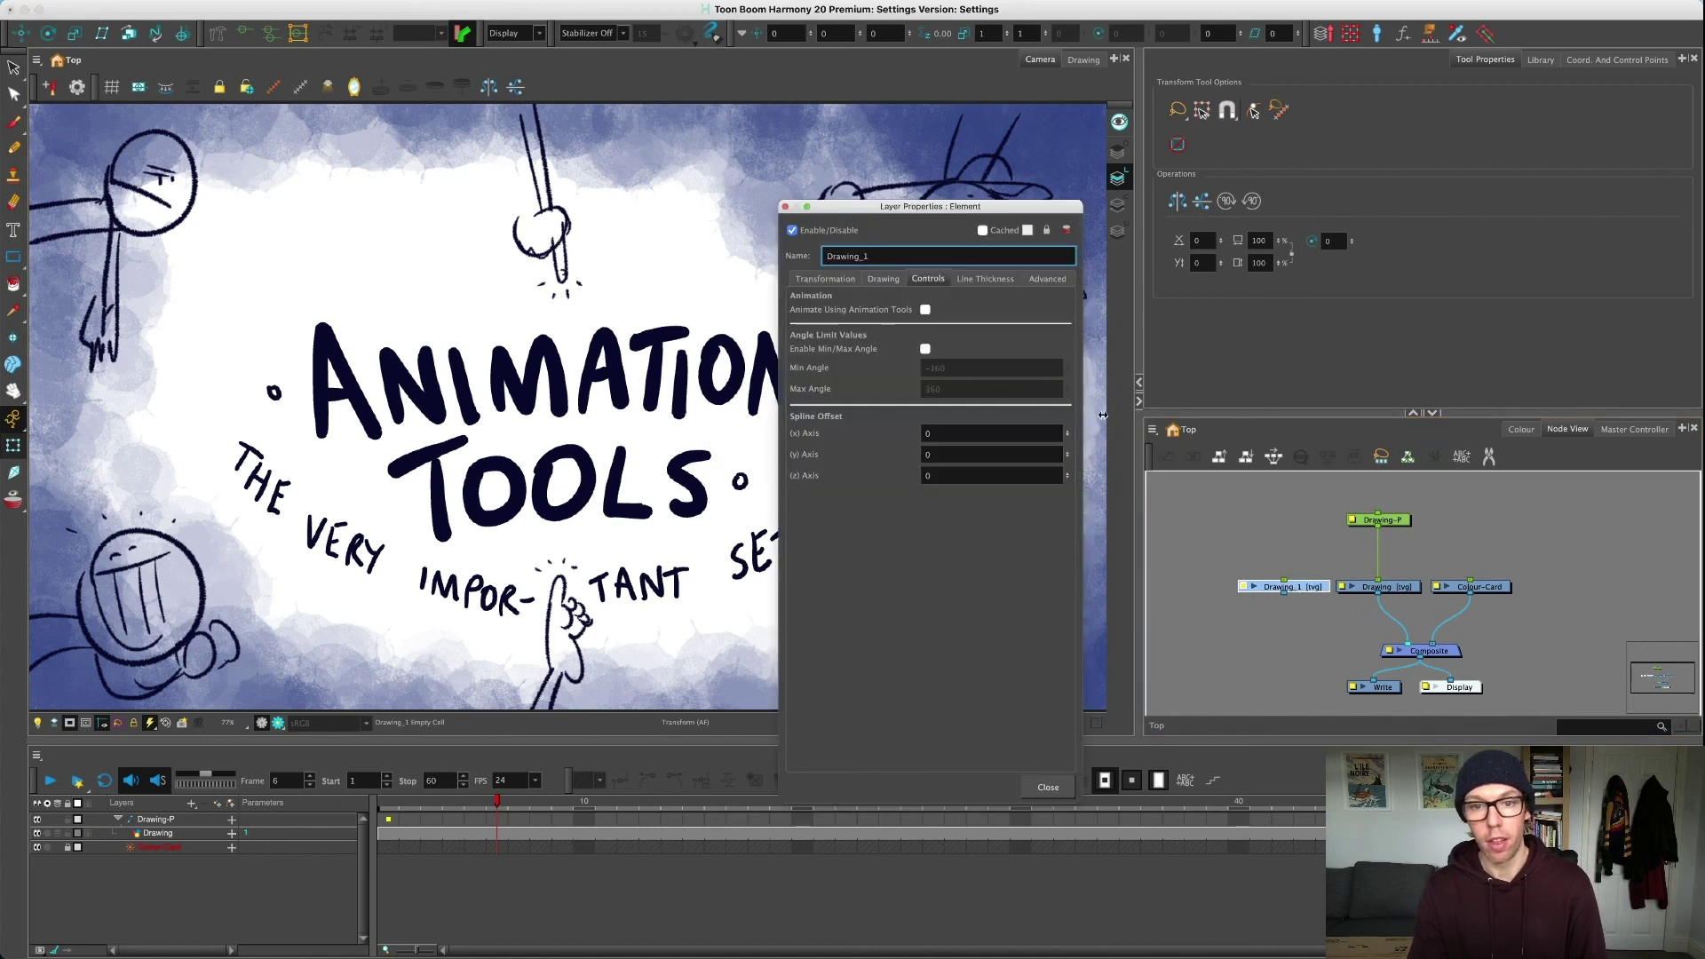
click(1048, 787)
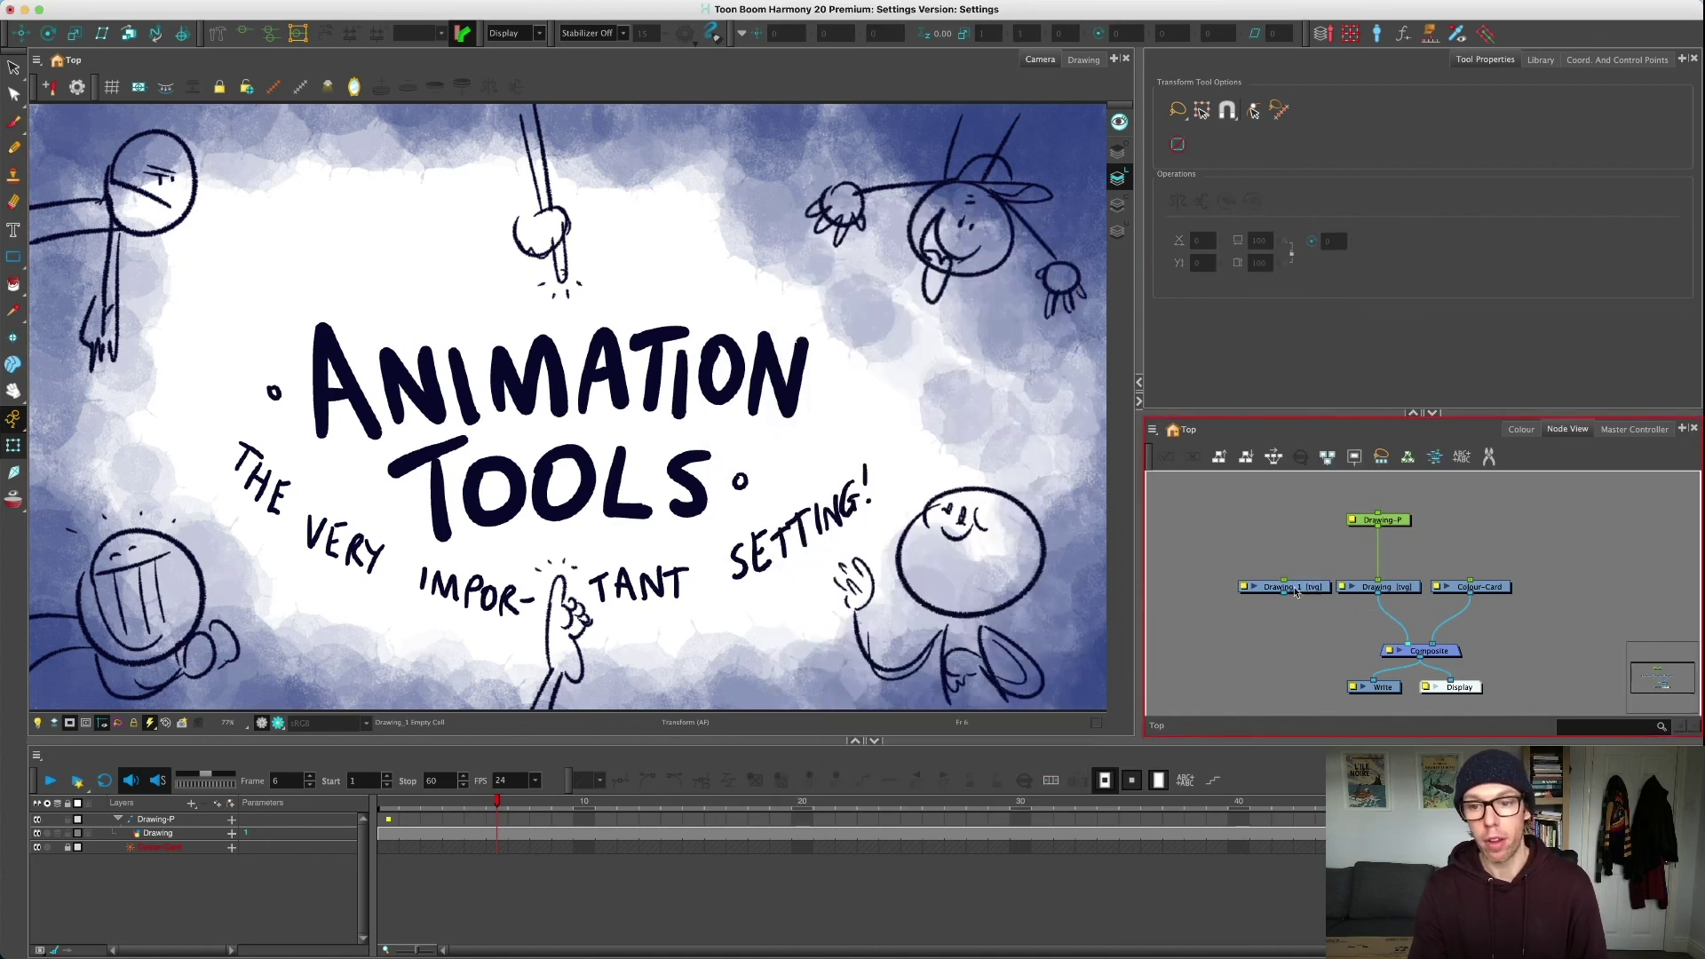
key(Delete)
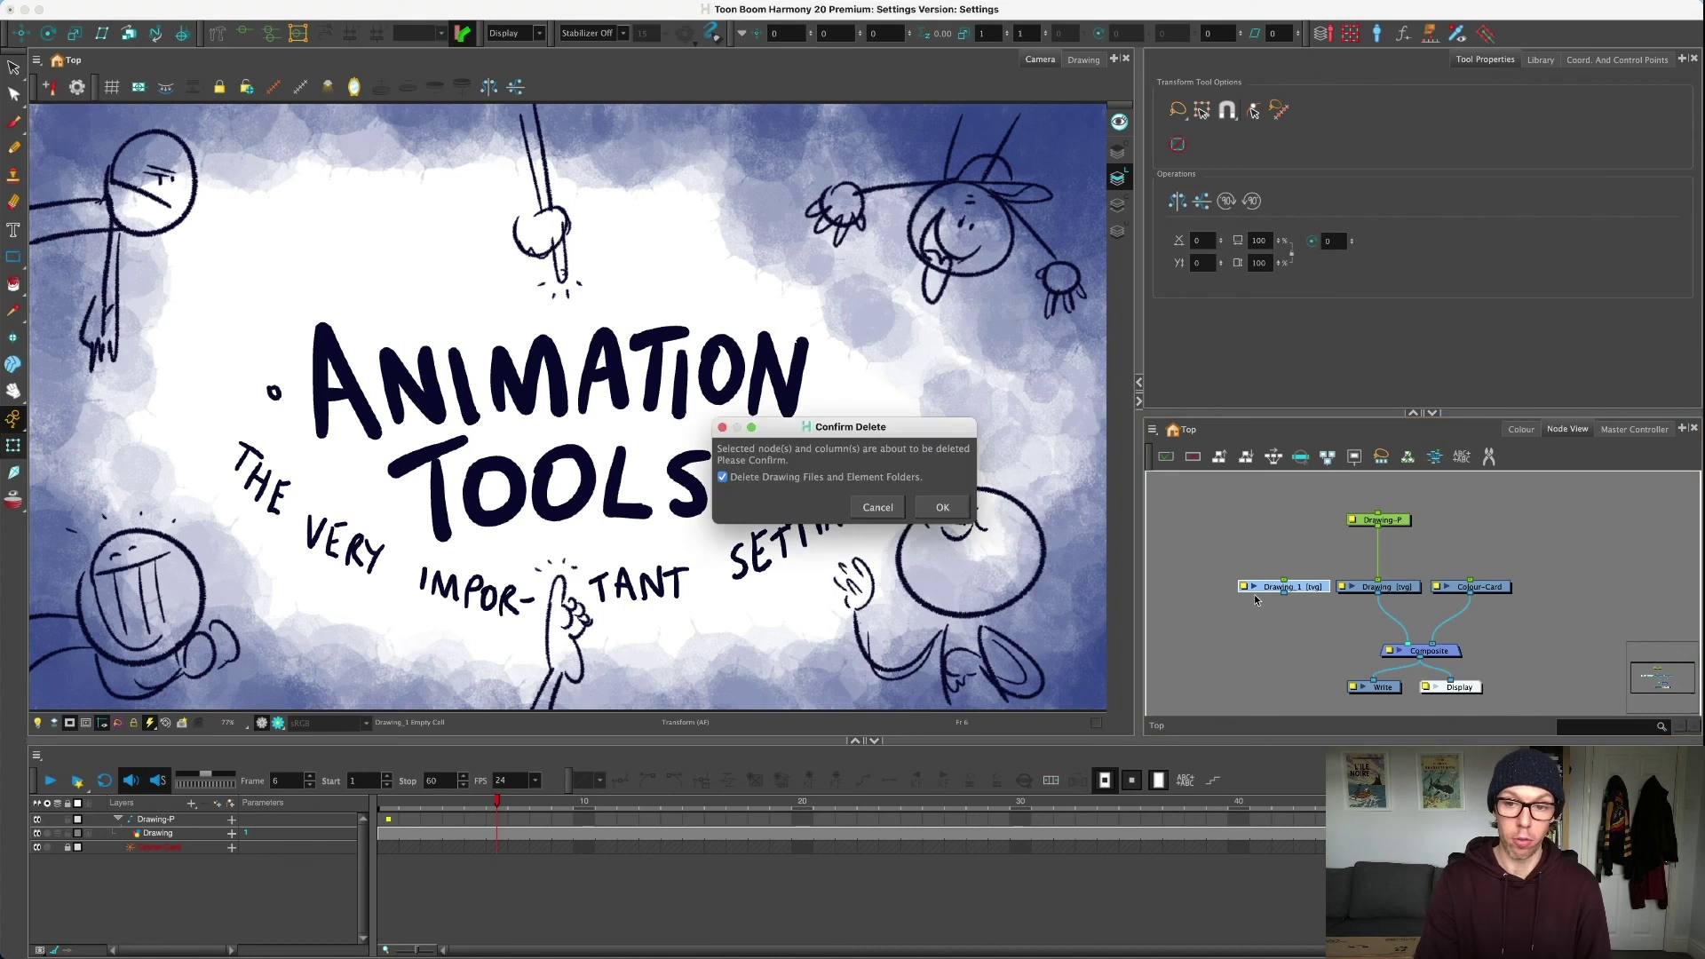
click(925, 509)
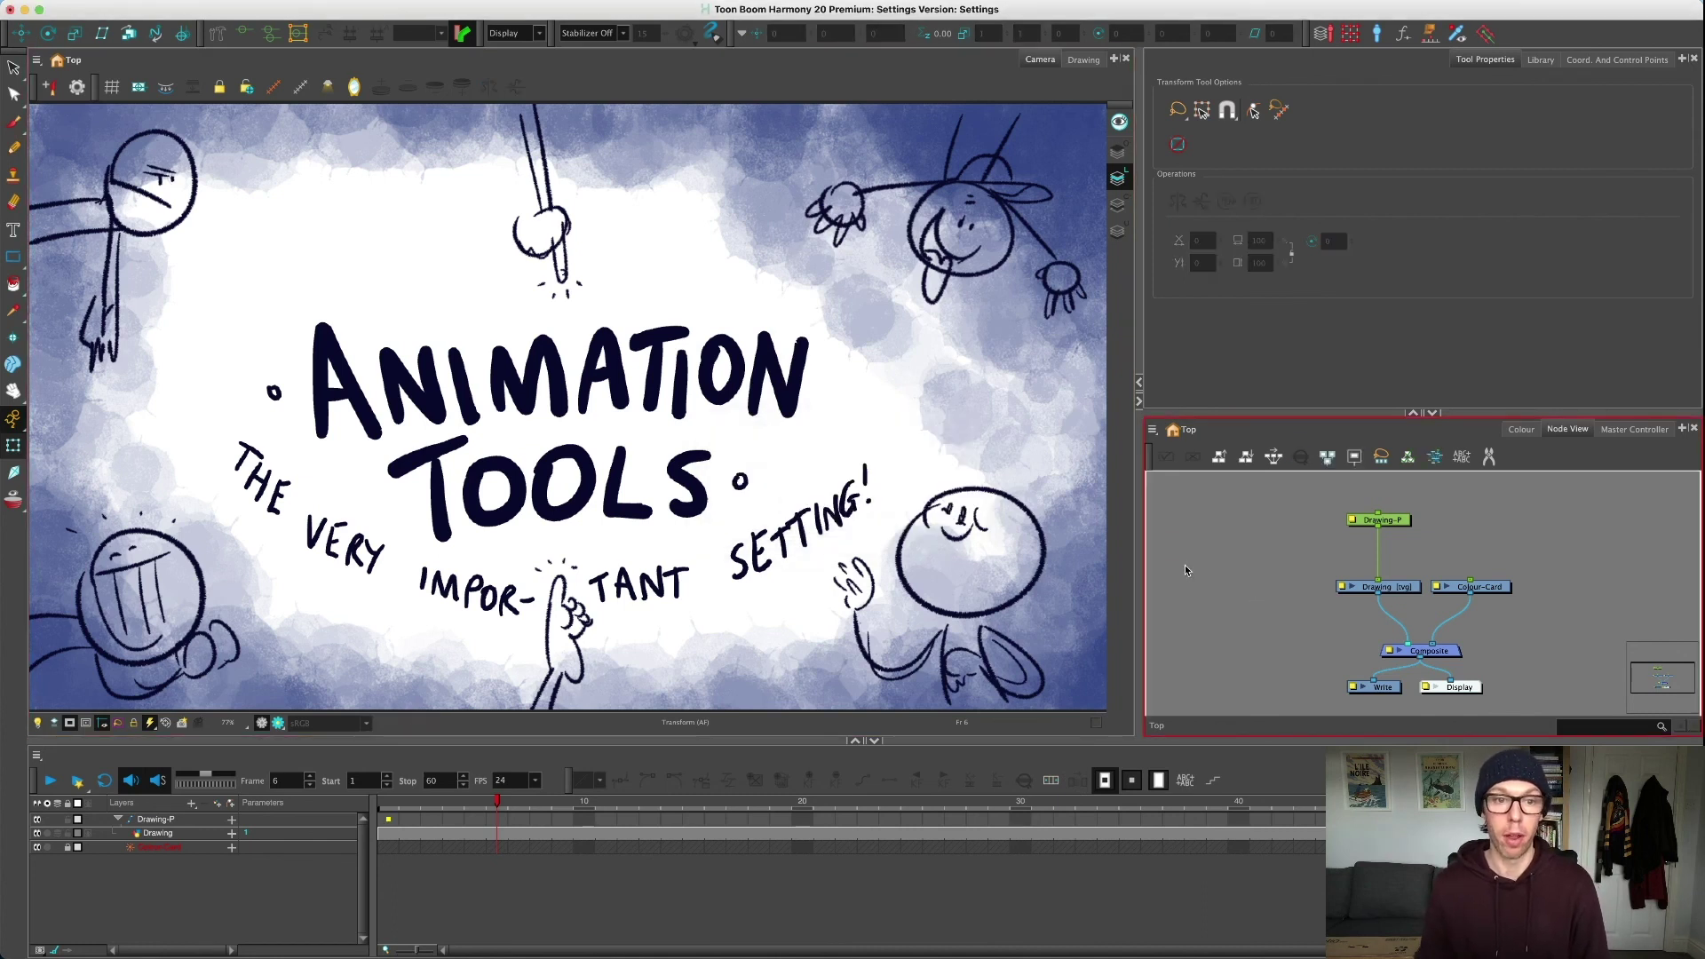